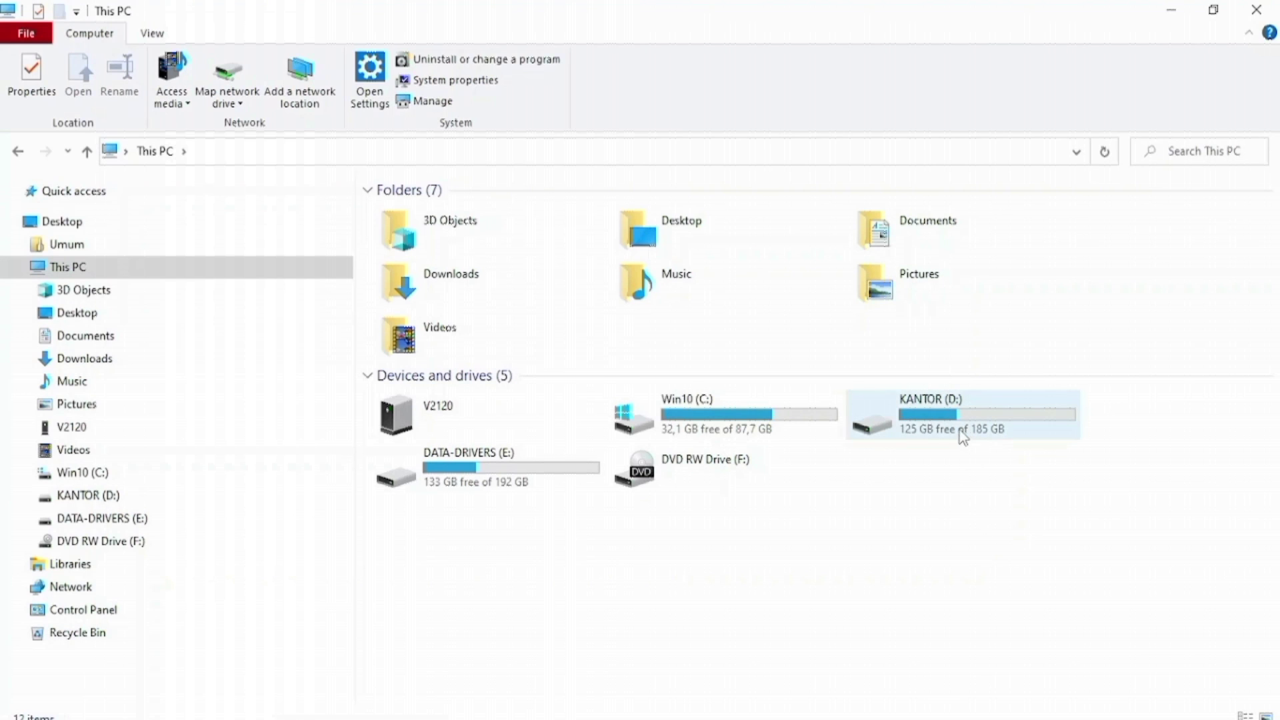
Step: Extract GameStickGen2Backup1.7z on the DATA-DRIVERS (E:) drive into its own GameStickGen2Backup1 folder, moving the progress window aside
double_click(472, 482)
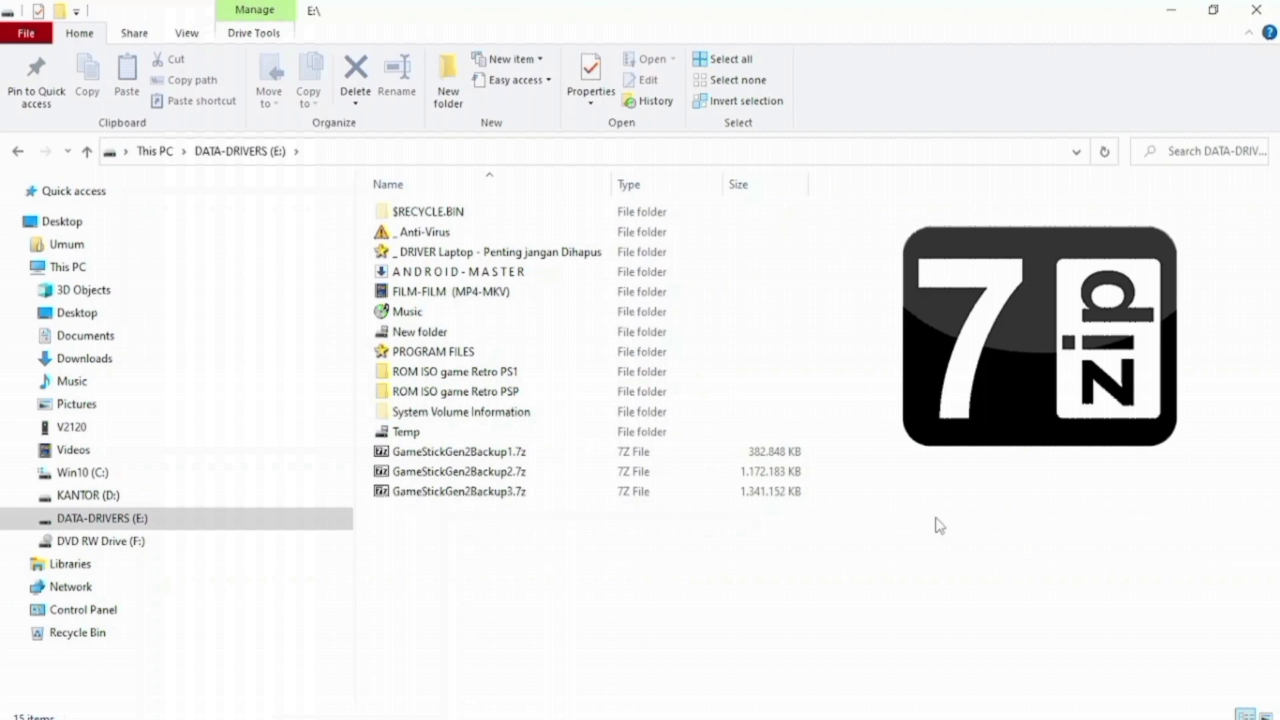
right_click(511, 452)
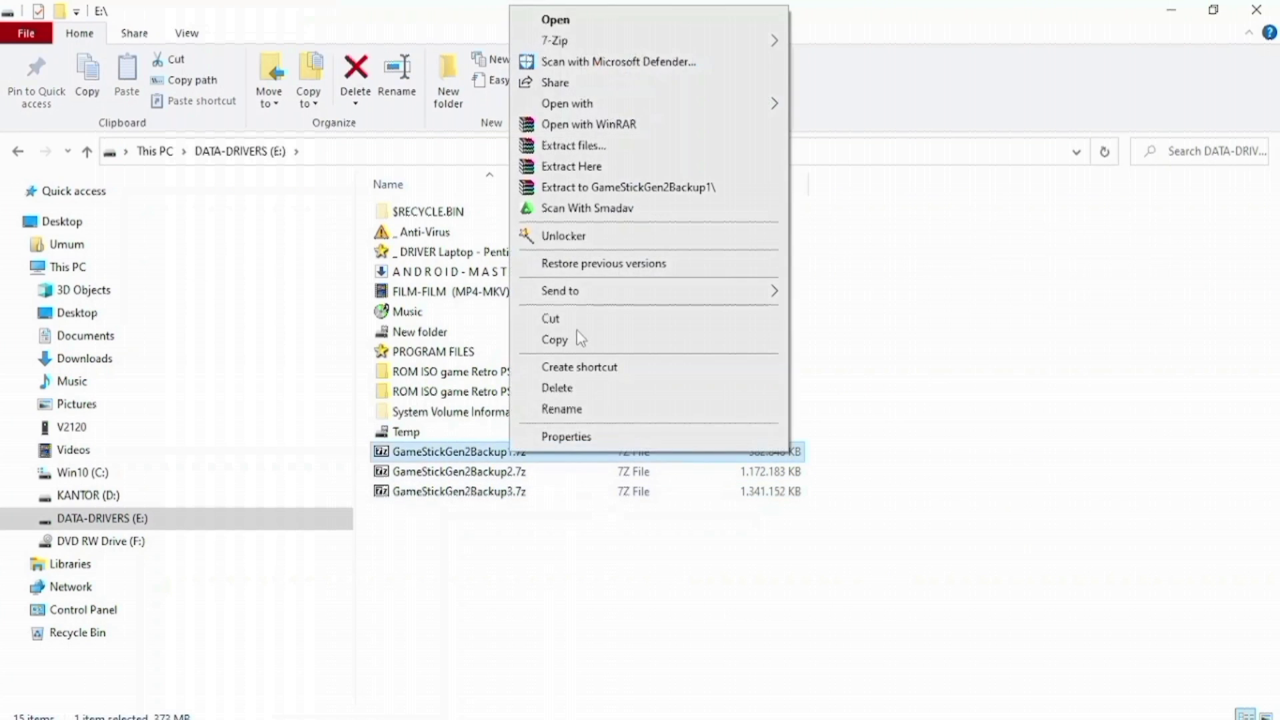
left_click(611, 190)
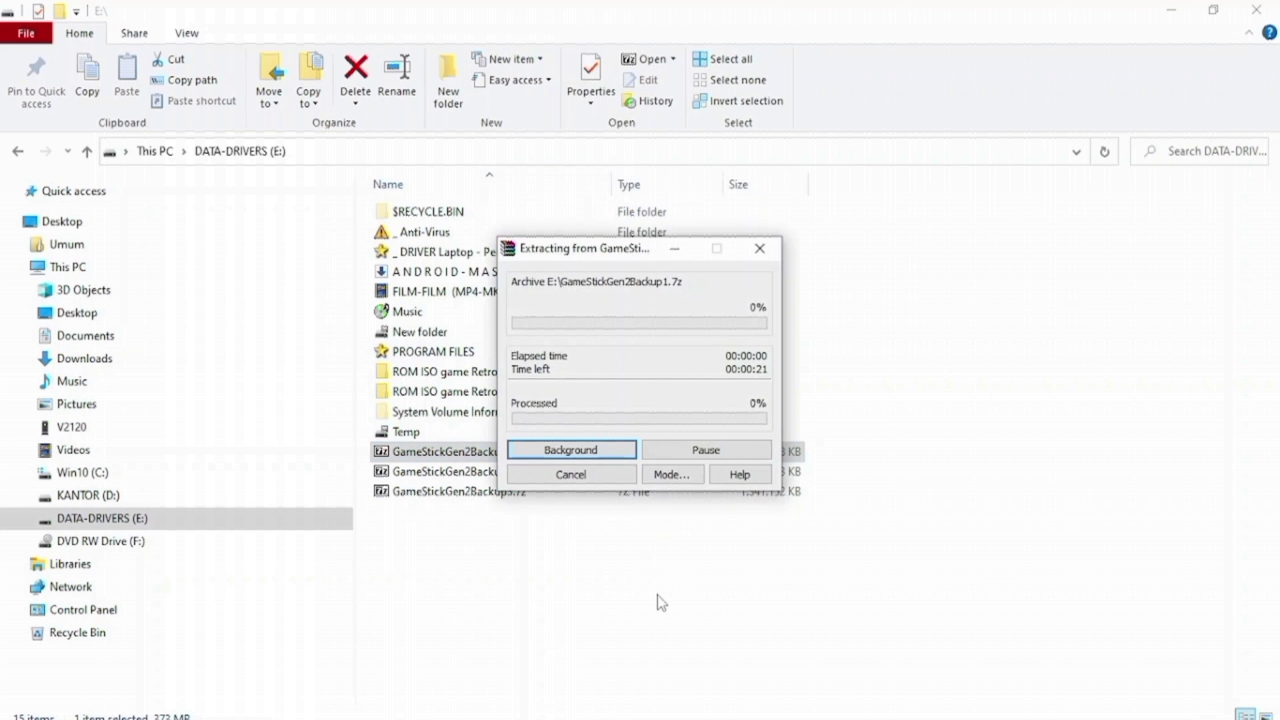
left_click_drag(585, 248, 857, 155)
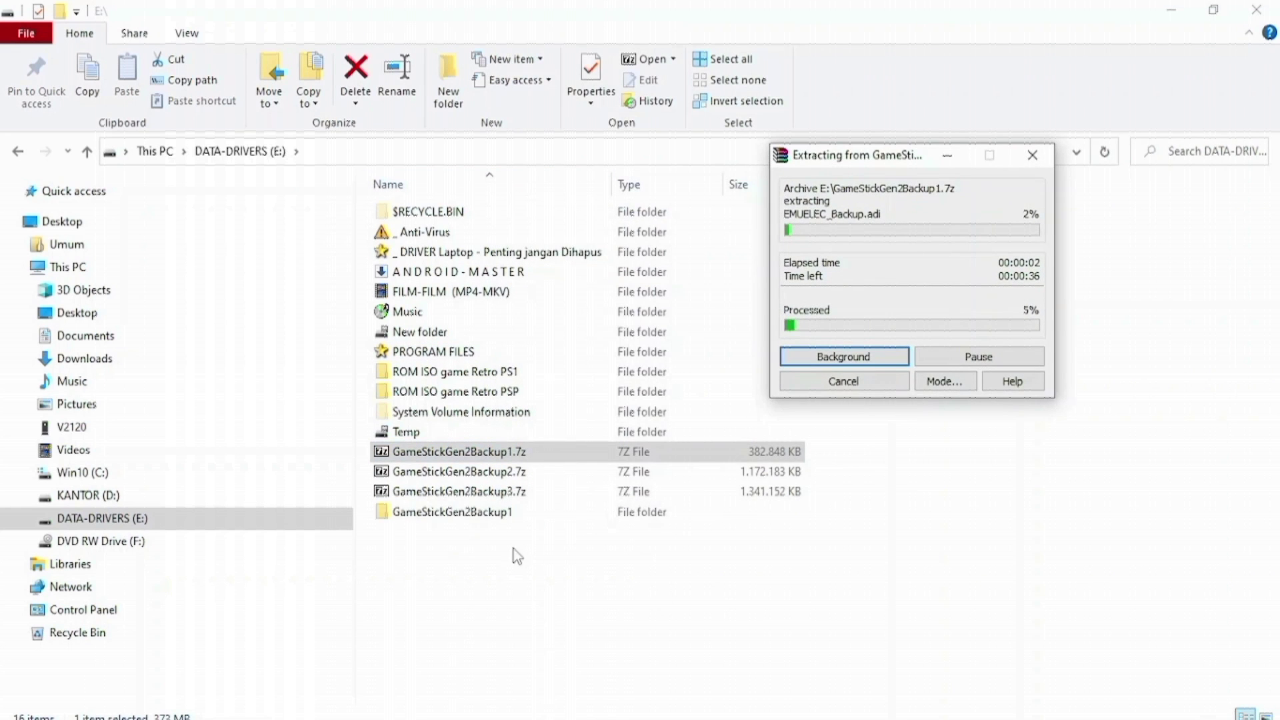
Step: Extract GameStickGen2Backup2.7z into its own GameStickGen2Backup2 folder and move the progress window out of the way
left_click(487, 472)
right_click(487, 471)
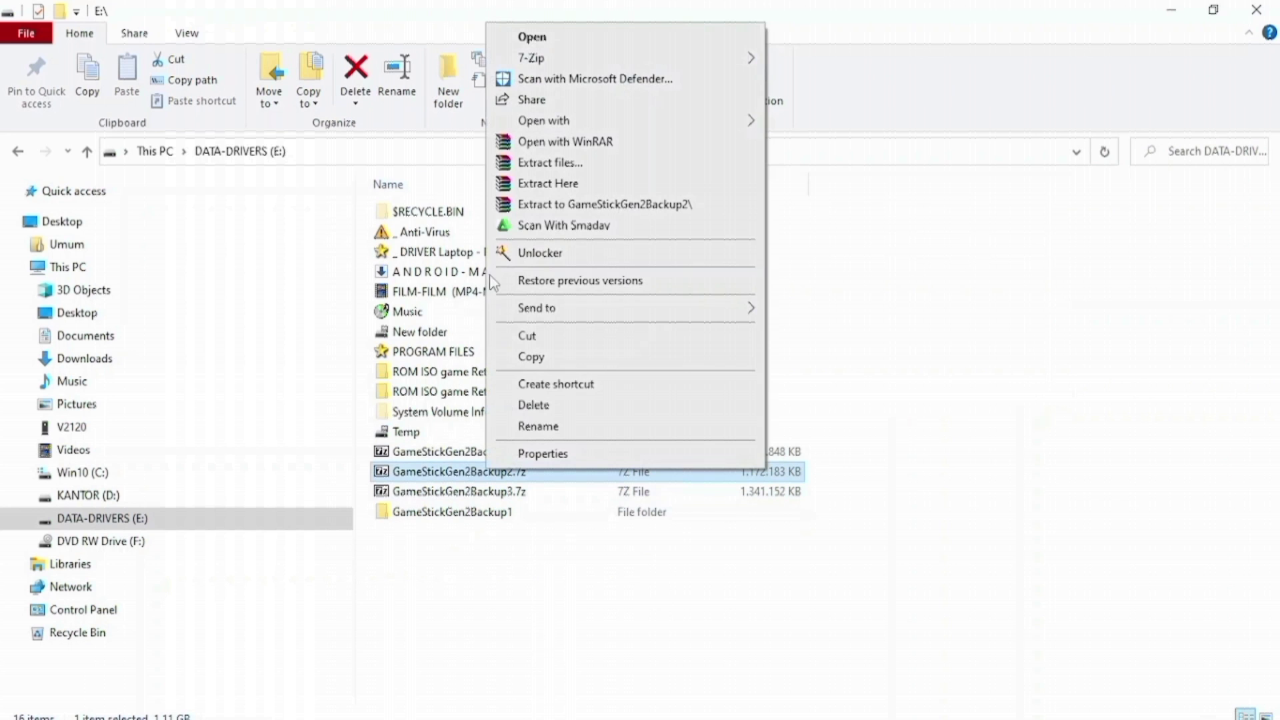
left_click(561, 211)
left_click_drag(584, 250, 993, 348)
Step: Extract GameStickGen2Backup3.7z into its own GameStickGen2Backup3 folder and refresh the drive's file list
left_click(427, 492)
right_click(422, 491)
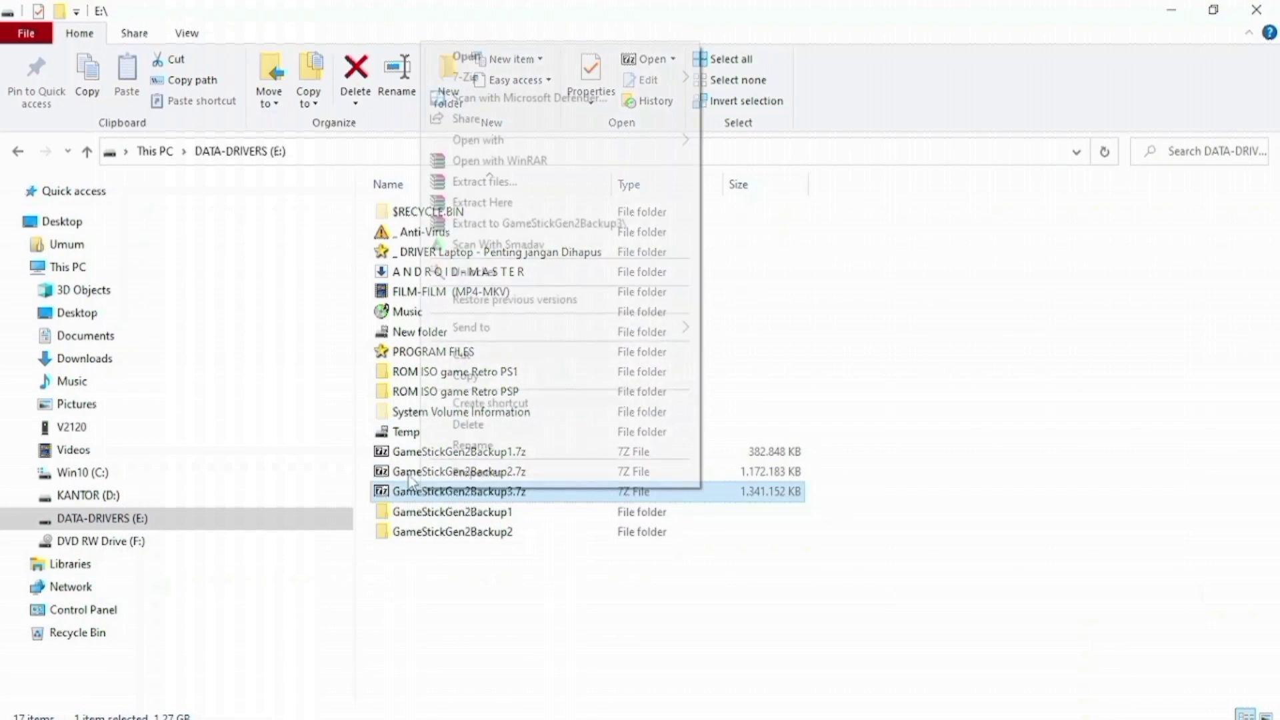
left_click(571, 223)
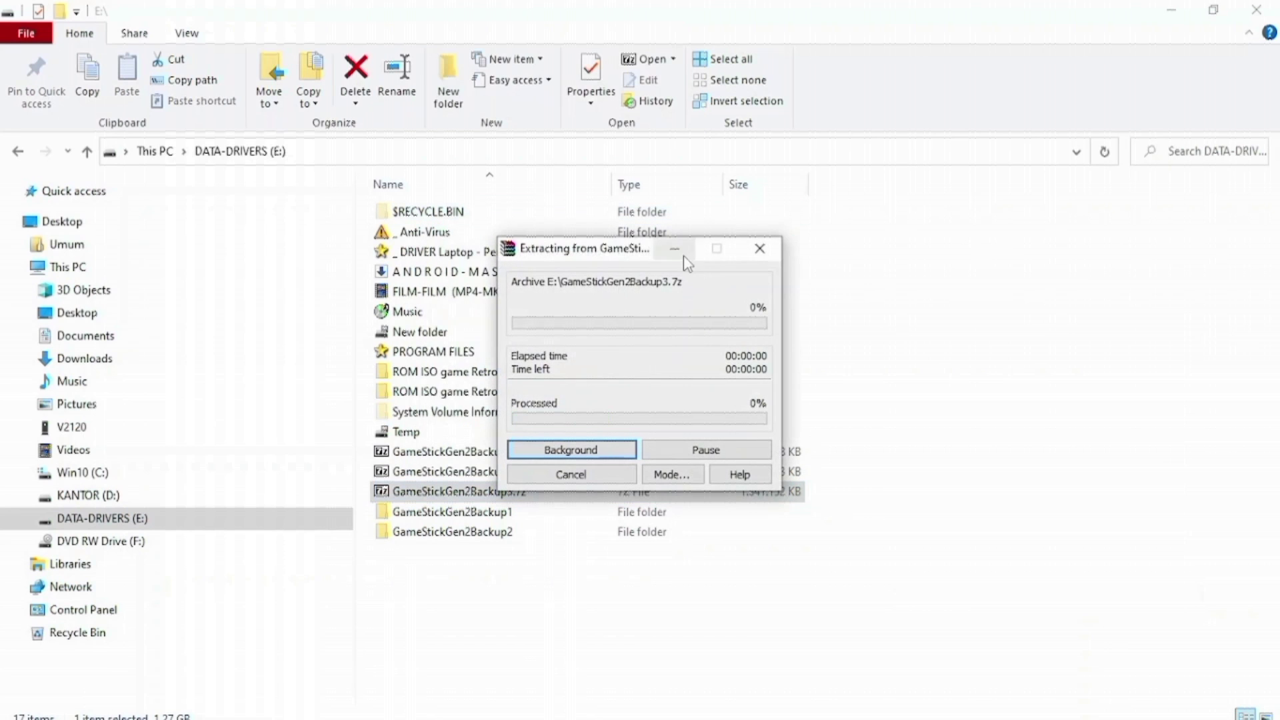
left_click_drag(587, 248, 715, 424)
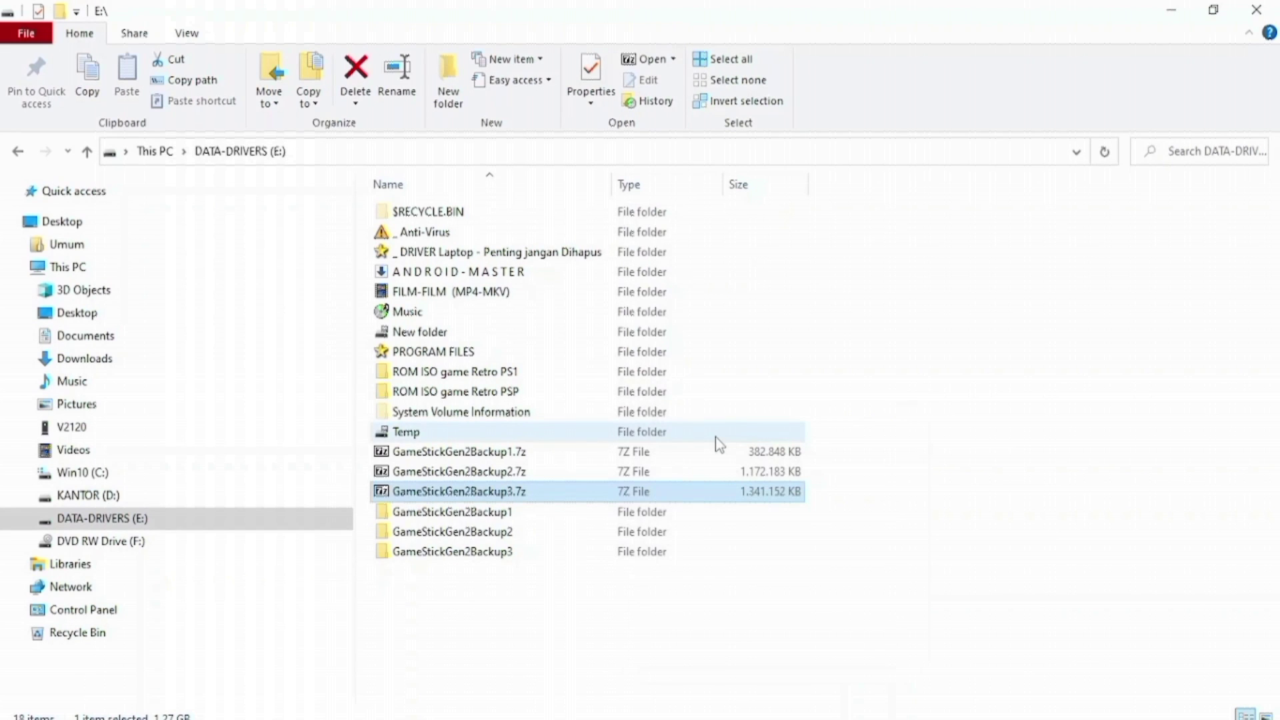
left_click(1006, 510)
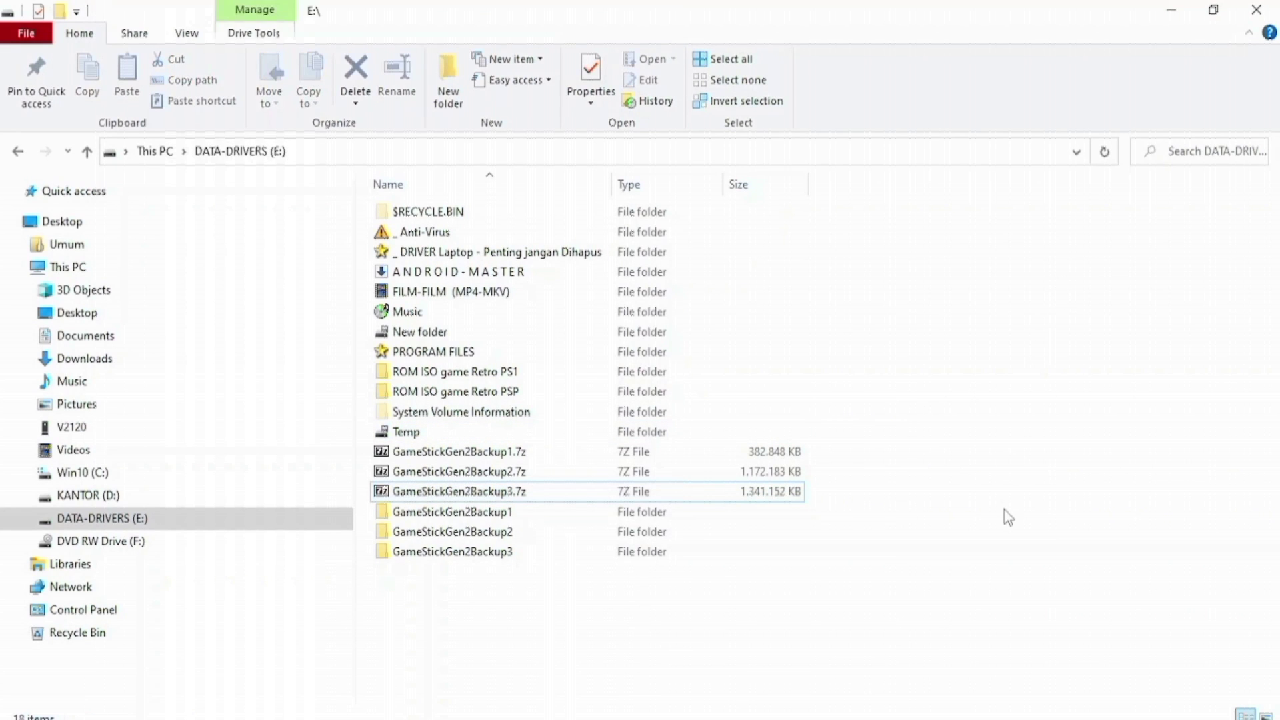
right_click(1006, 510)
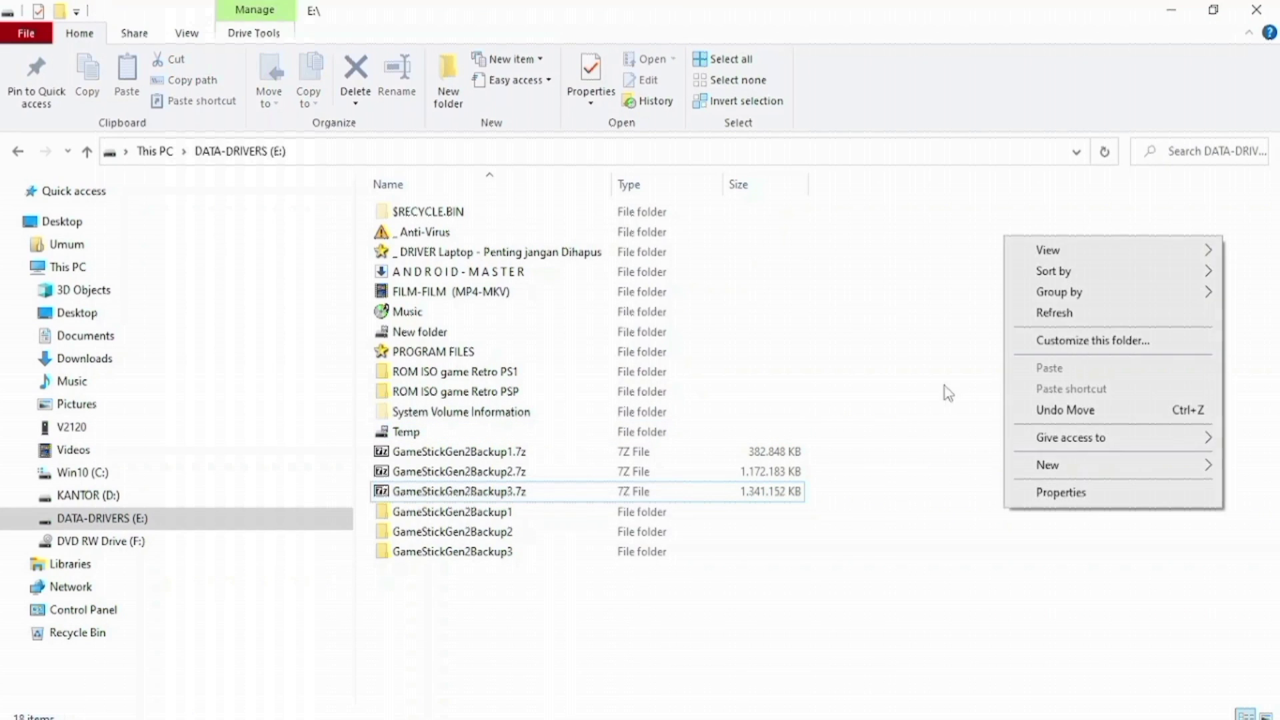
left_click(1030, 316)
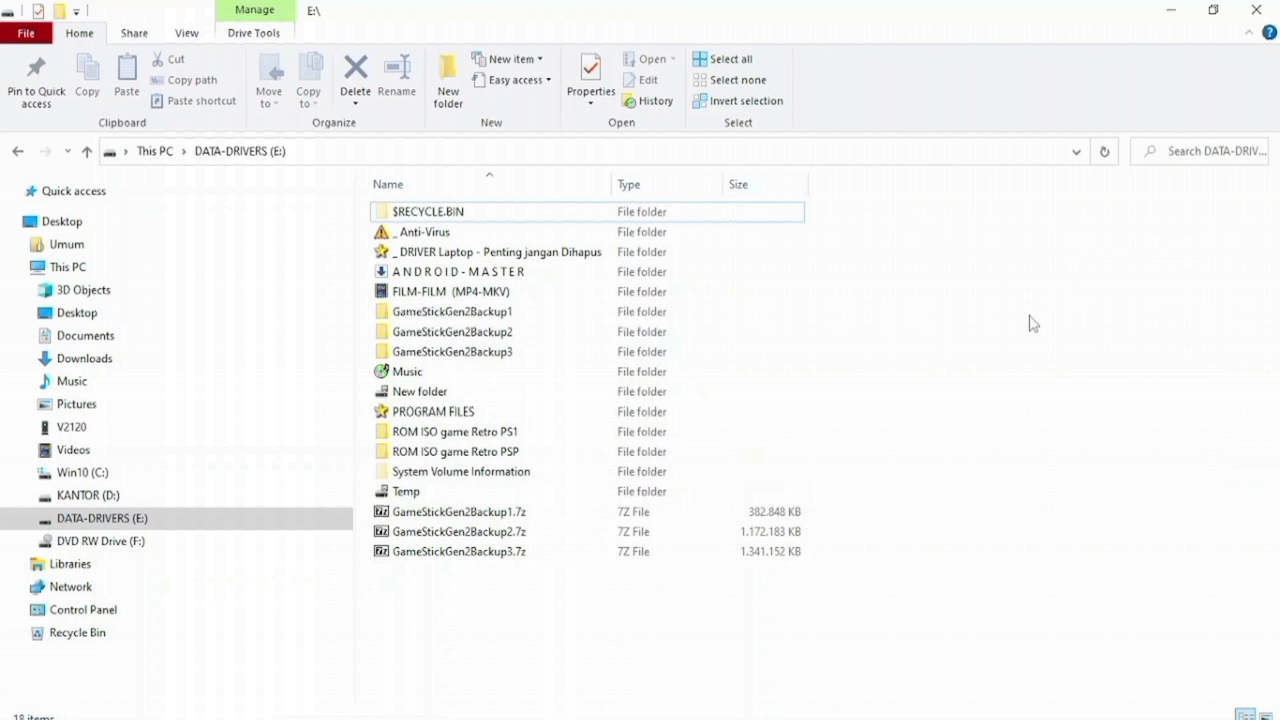
Step: Examine the contents of the extracted GameStickGen2Backup1, GameStickGen2Backup2 and GameStickGen2Backup3 folders, returning to the E: drive
left_click(493, 321)
double_click(501, 325)
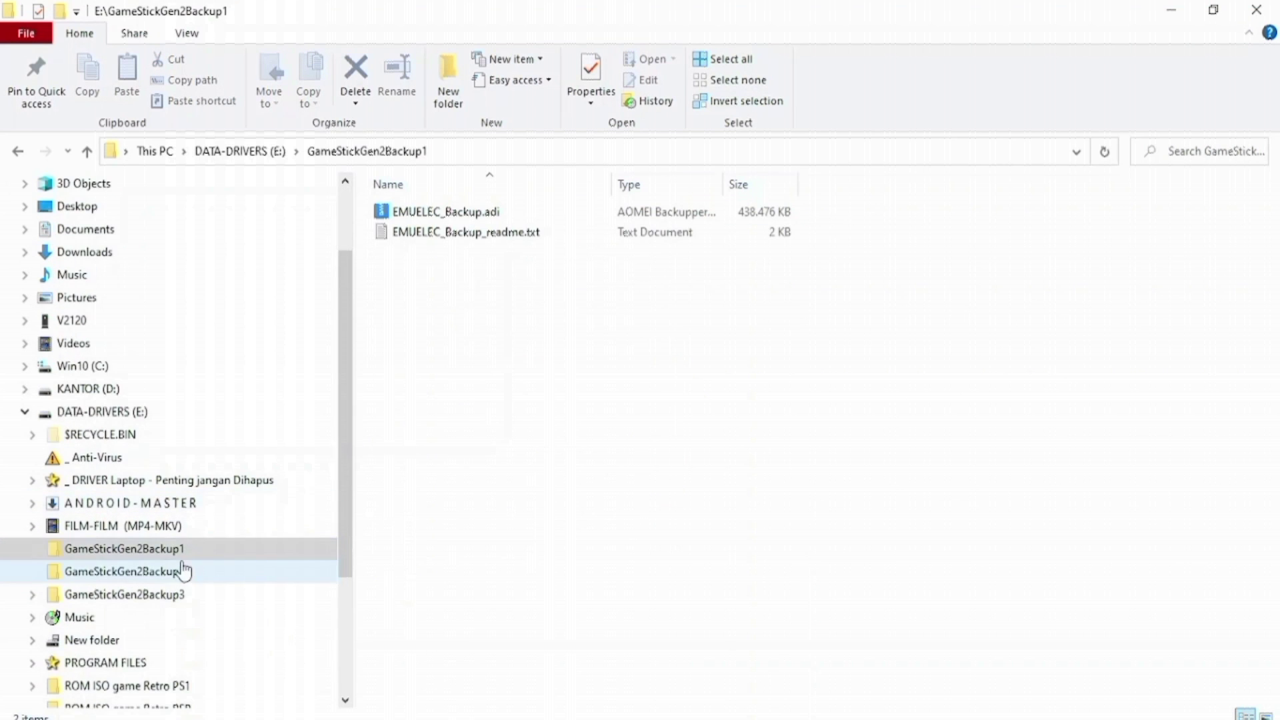
left_click(191, 408)
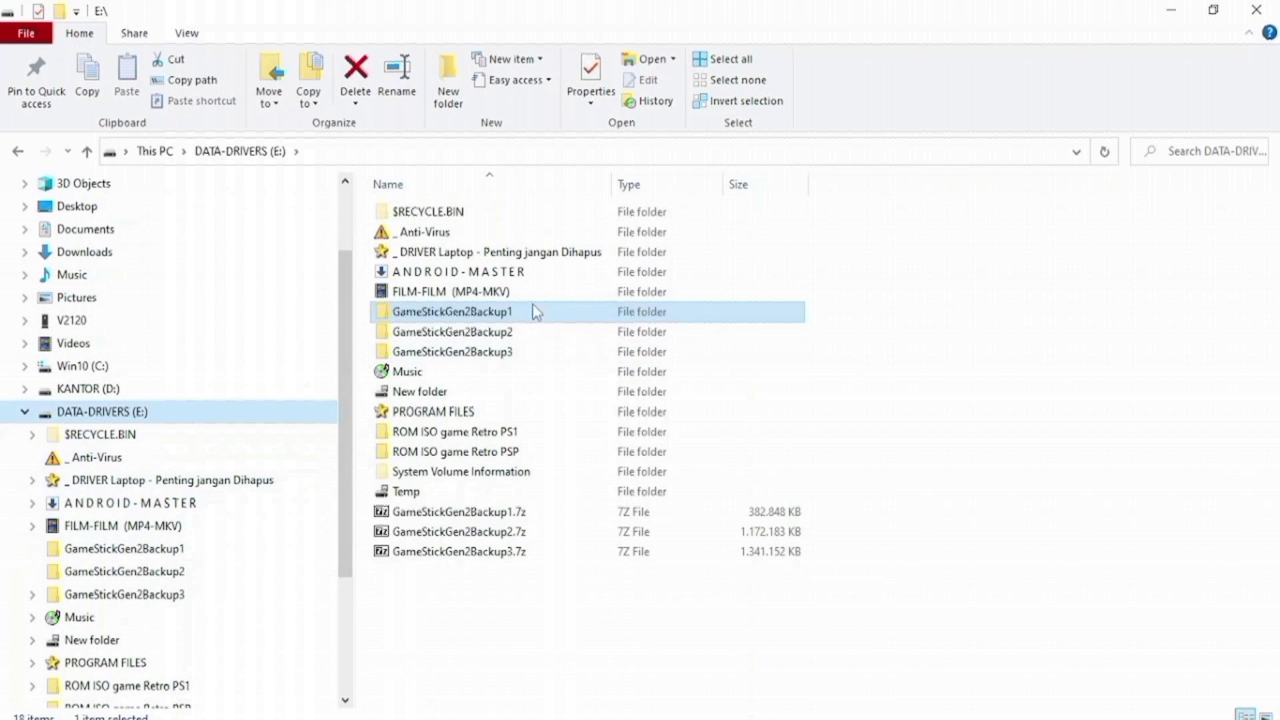
double_click(514, 331)
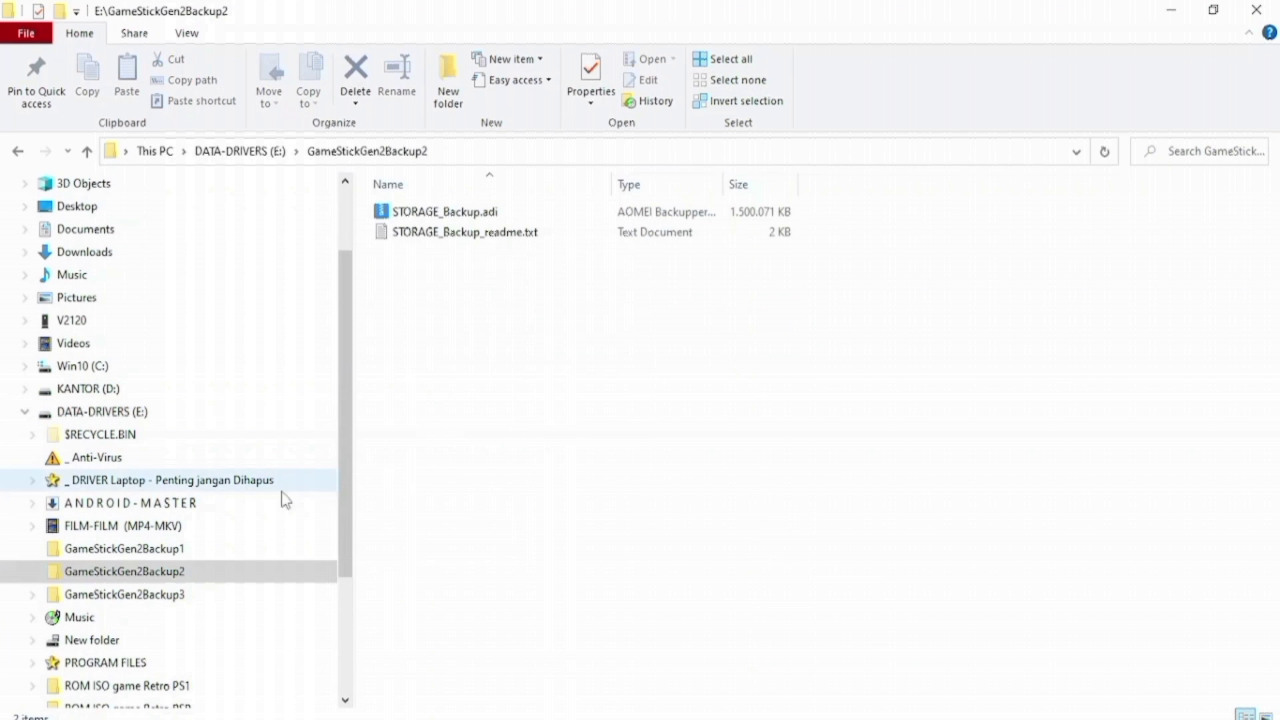
left_click(294, 408)
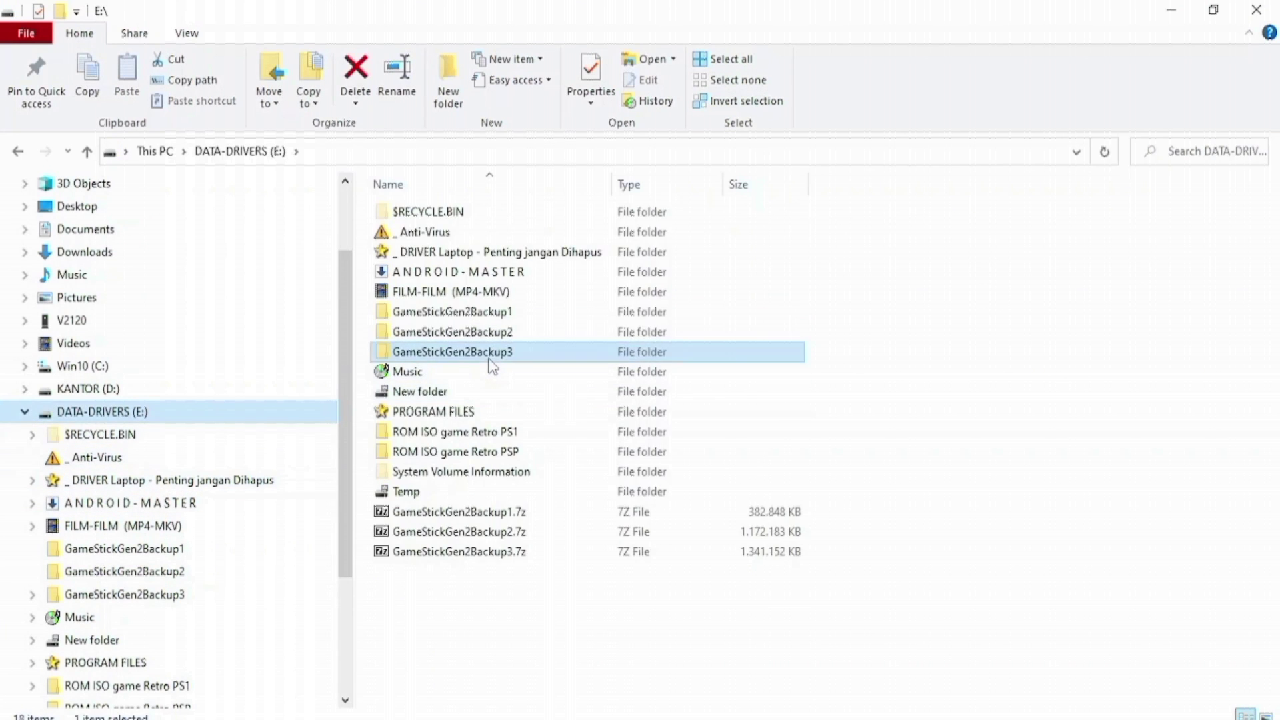
double_click(491, 352)
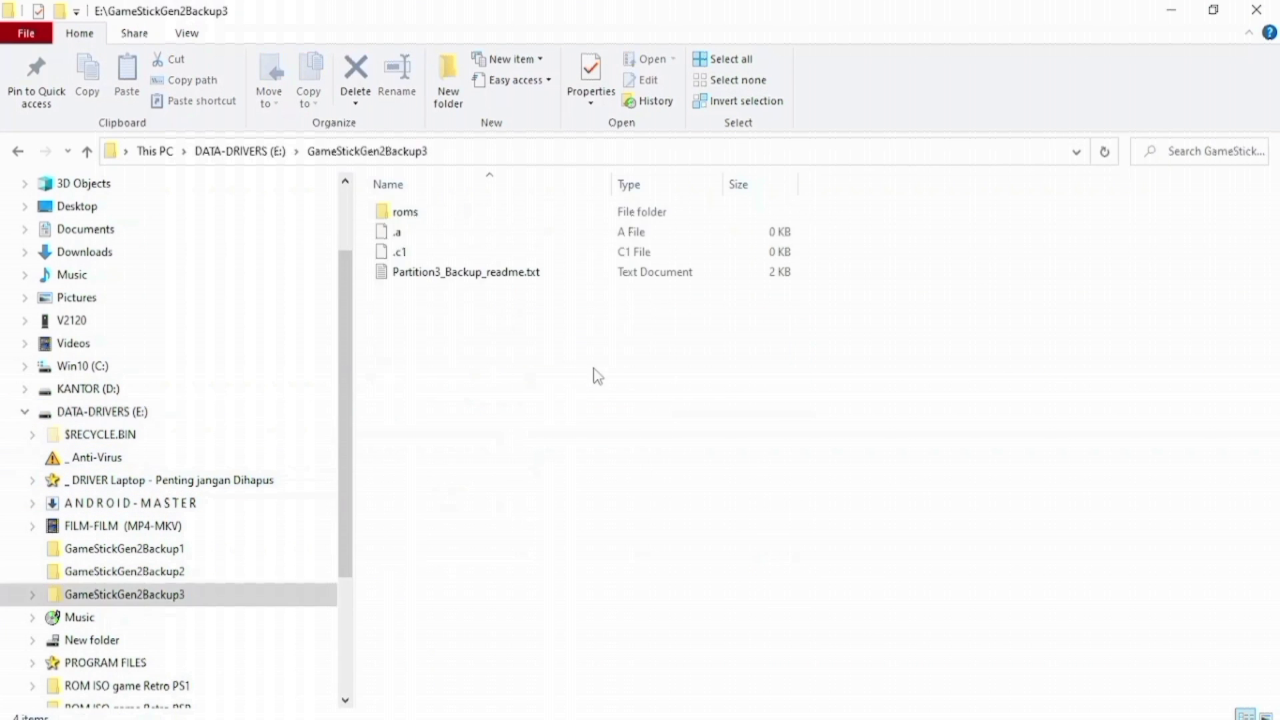
left_click(142, 415)
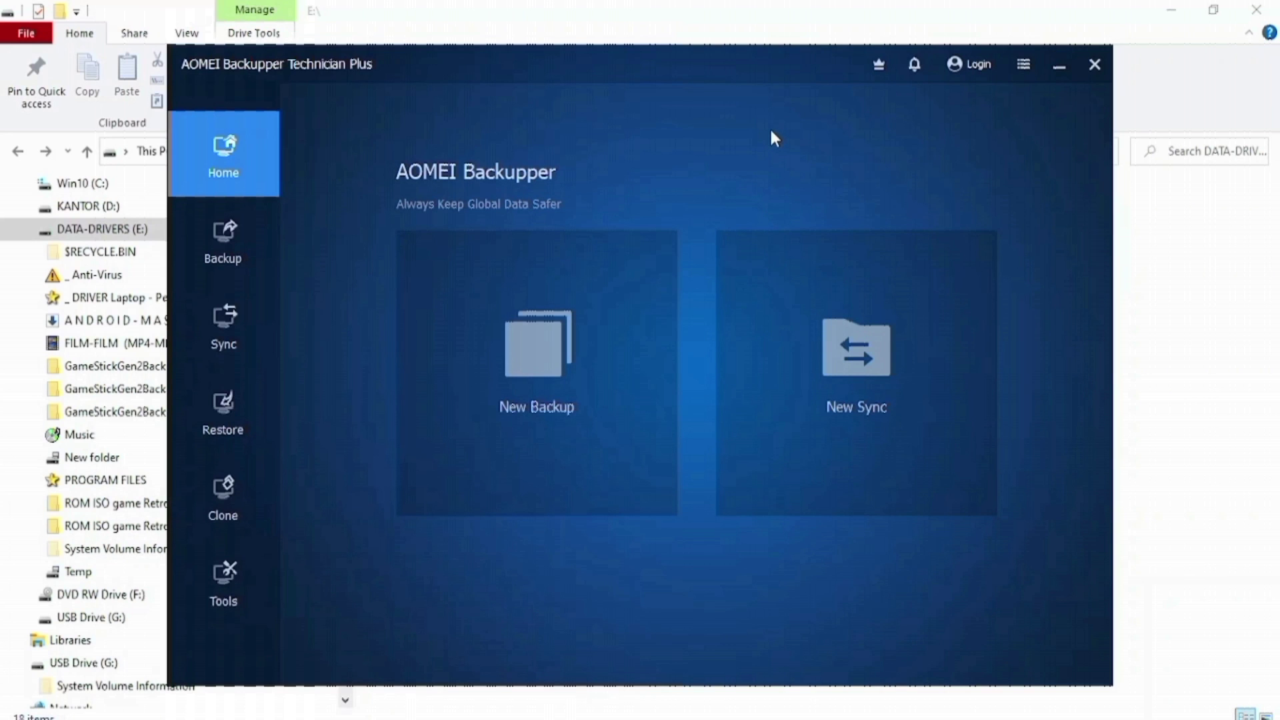
Step: In AOMEI Backupper, load EMUELEC_Backup.adi from GameStickGen2Backup1 for restoring and select its G:EMUELEC partition
left_click(200, 422)
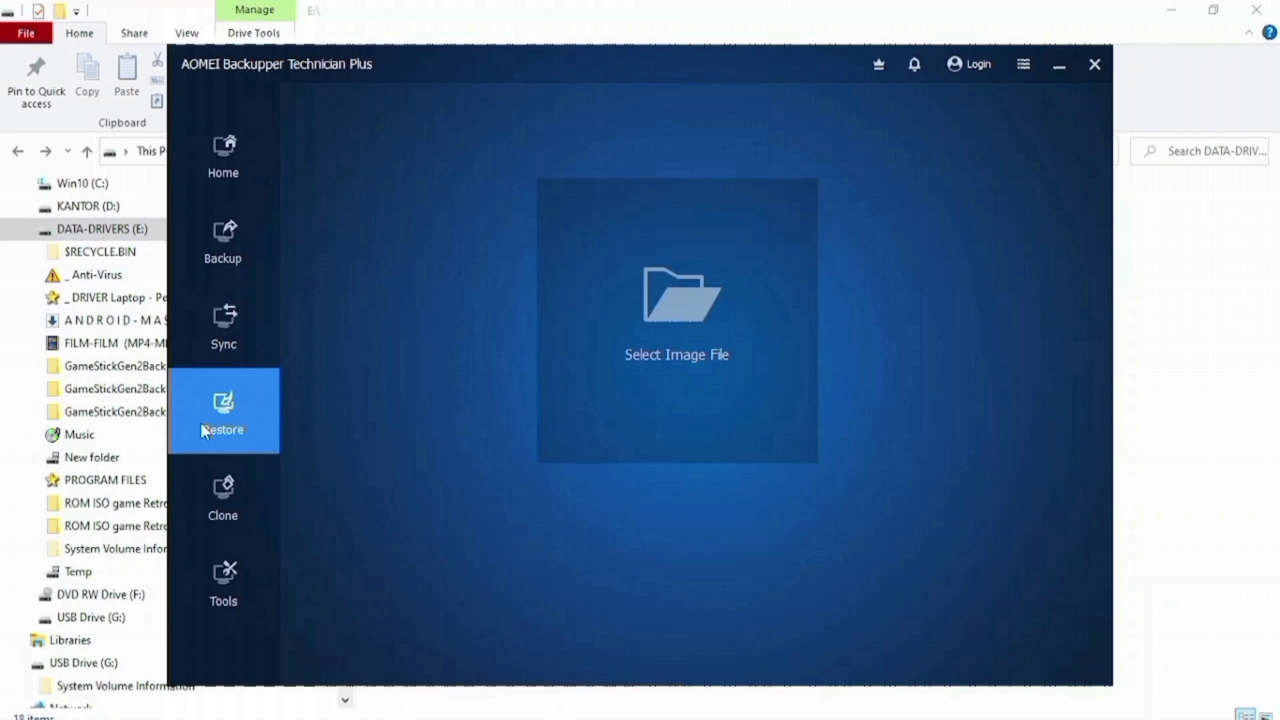
left_click(609, 354)
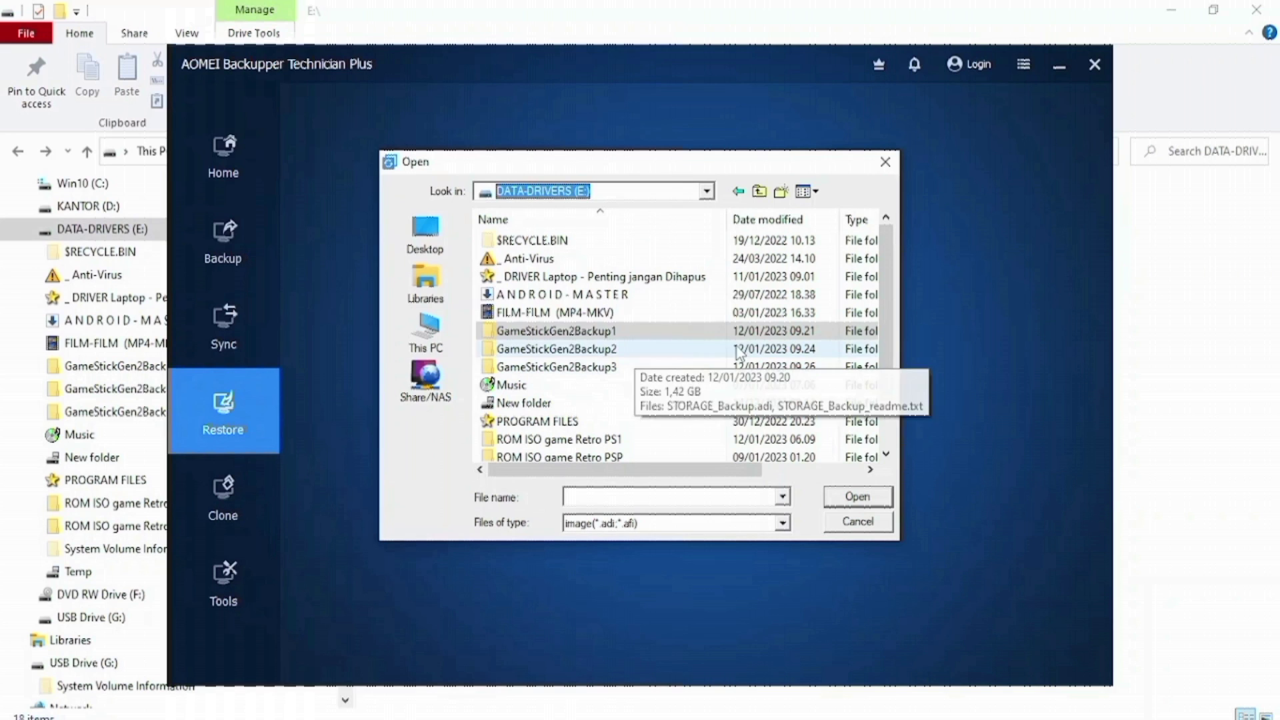
double_click(629, 332)
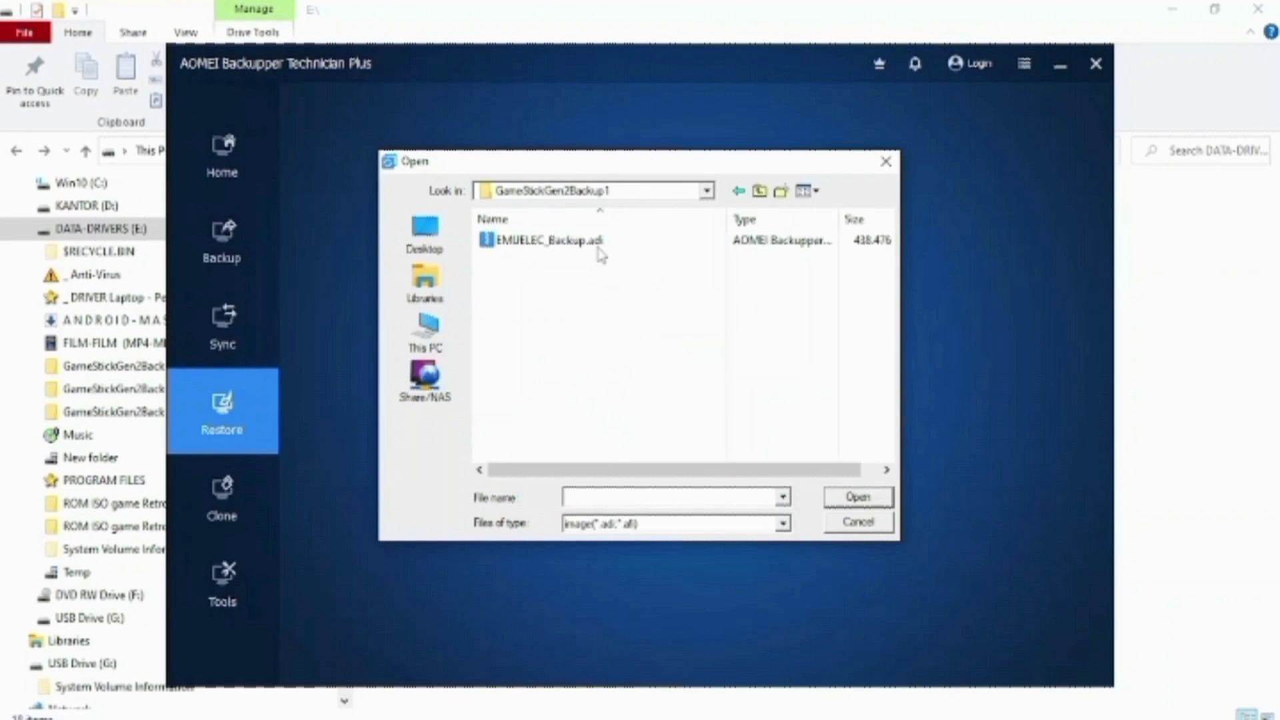
double_click(600, 252)
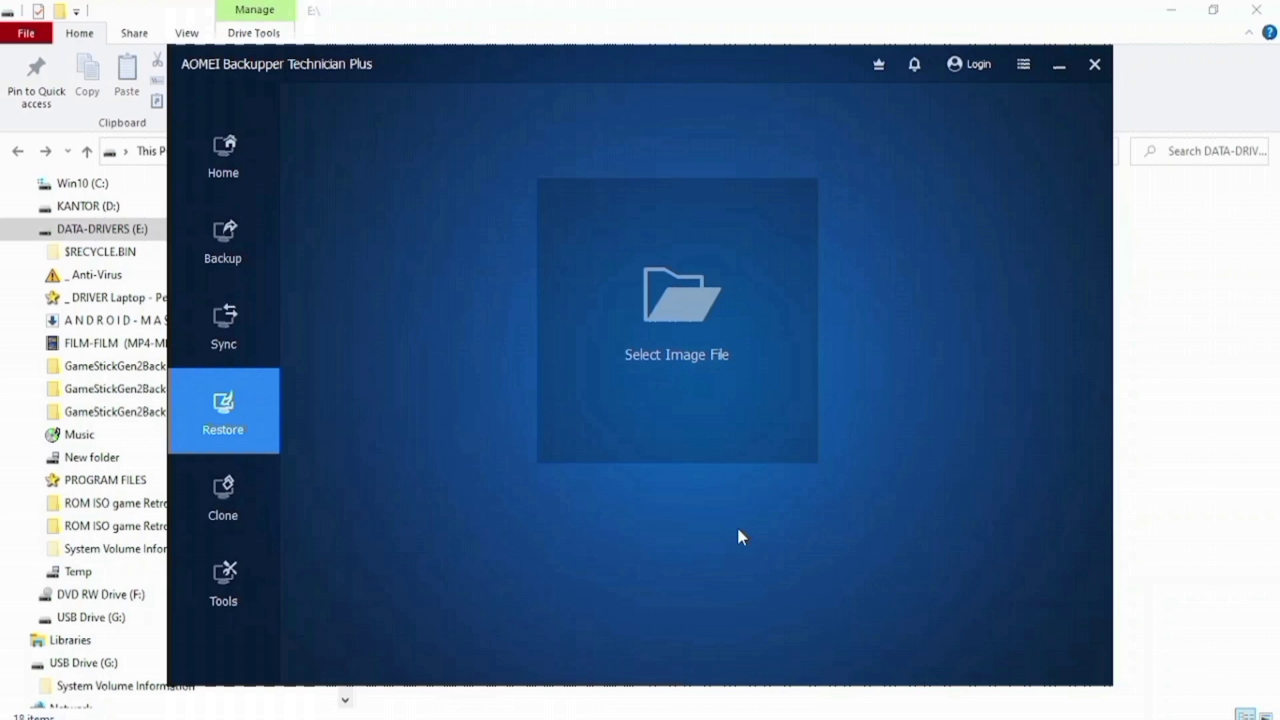
left_click(496, 287)
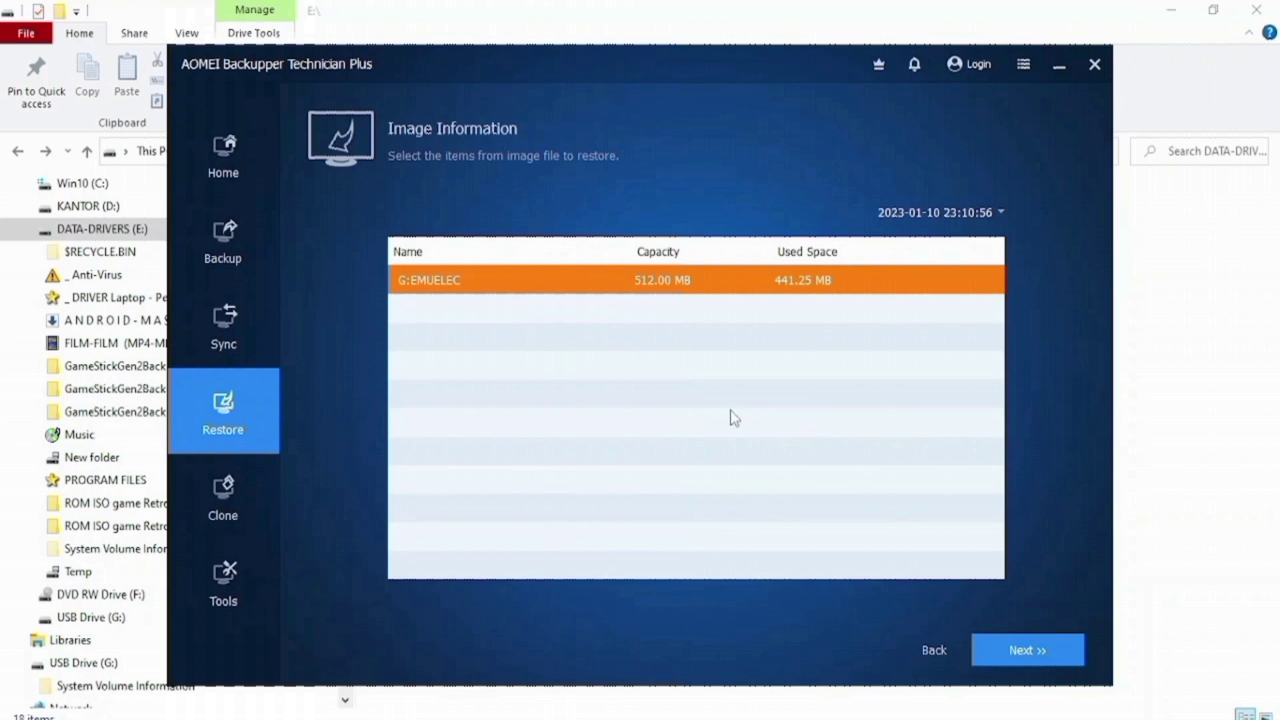
Step: Restore the EMUELEC image onto the 14.88 GB G: partition of Disk1, accepting the overwrite and closing programs that use the drive
left_click(1008, 650)
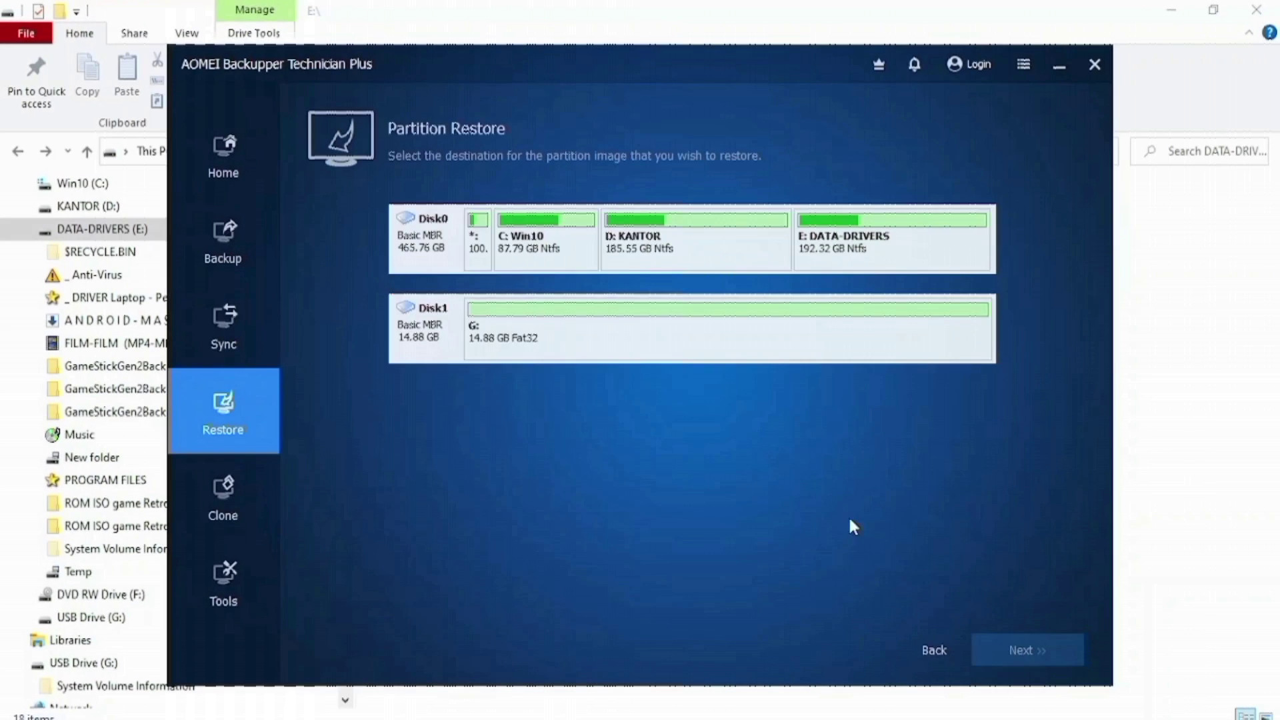
left_click(534, 344)
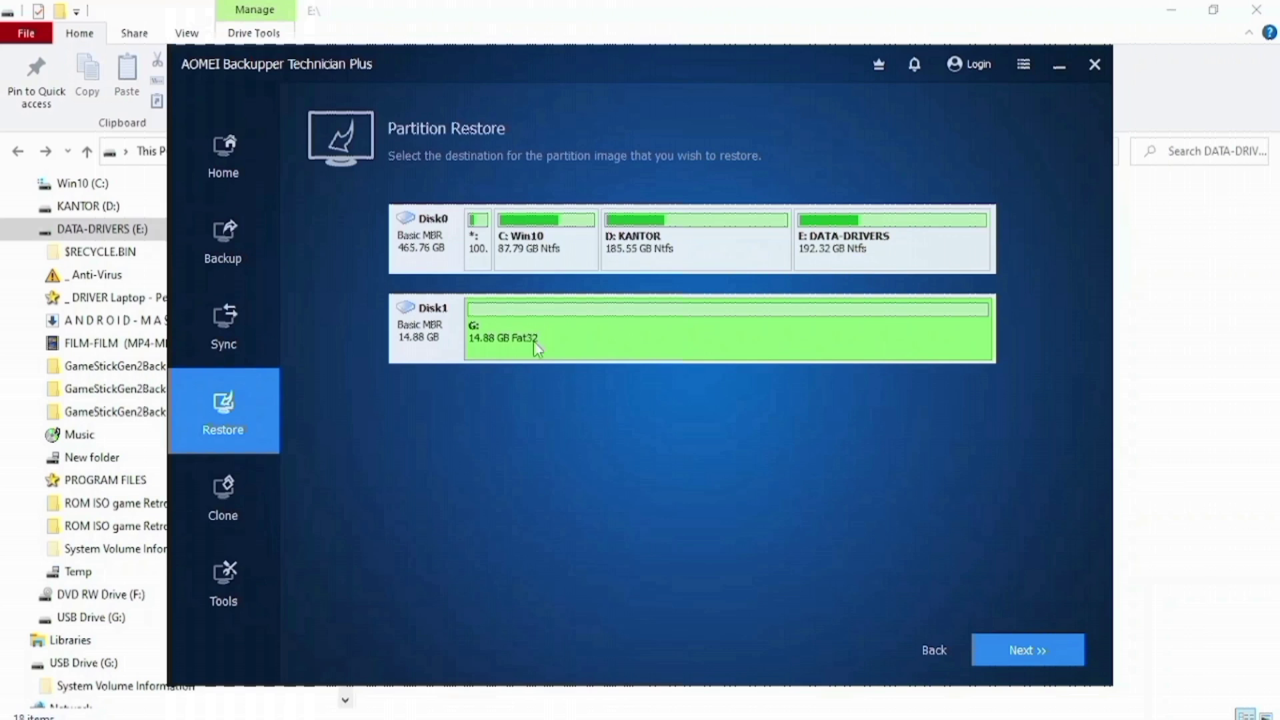
left_click(1013, 659)
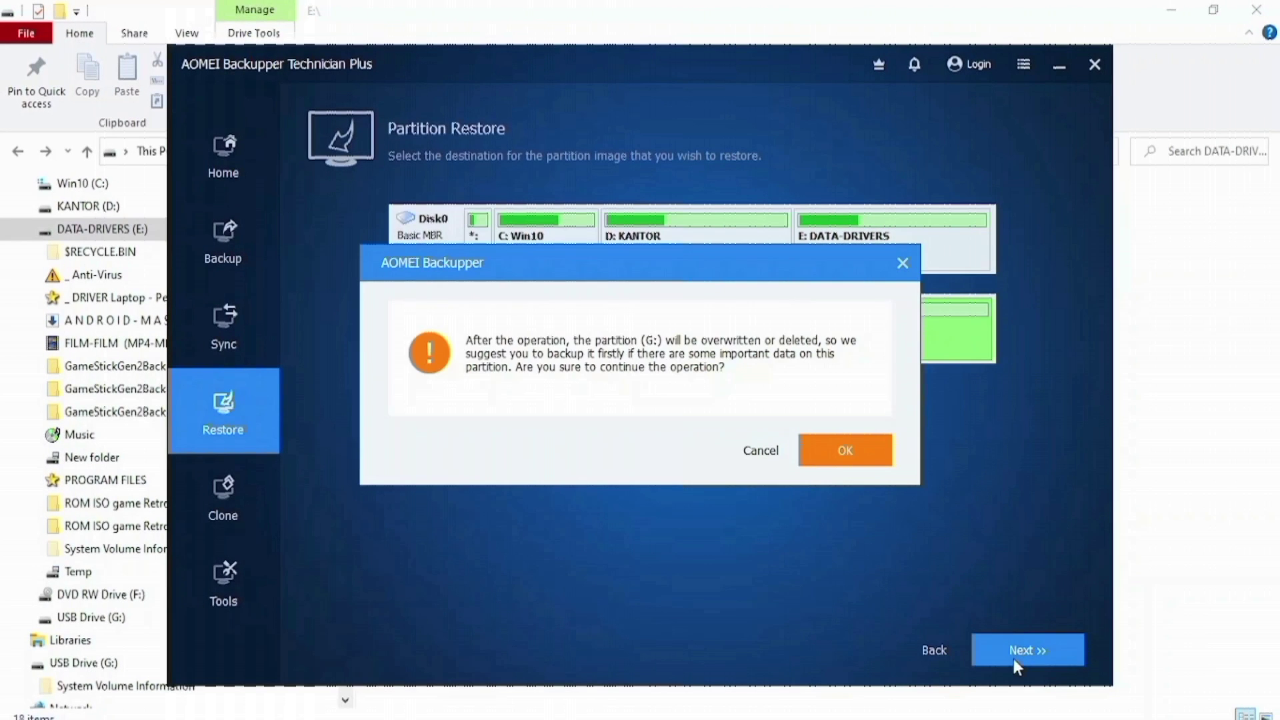
left_click(843, 450)
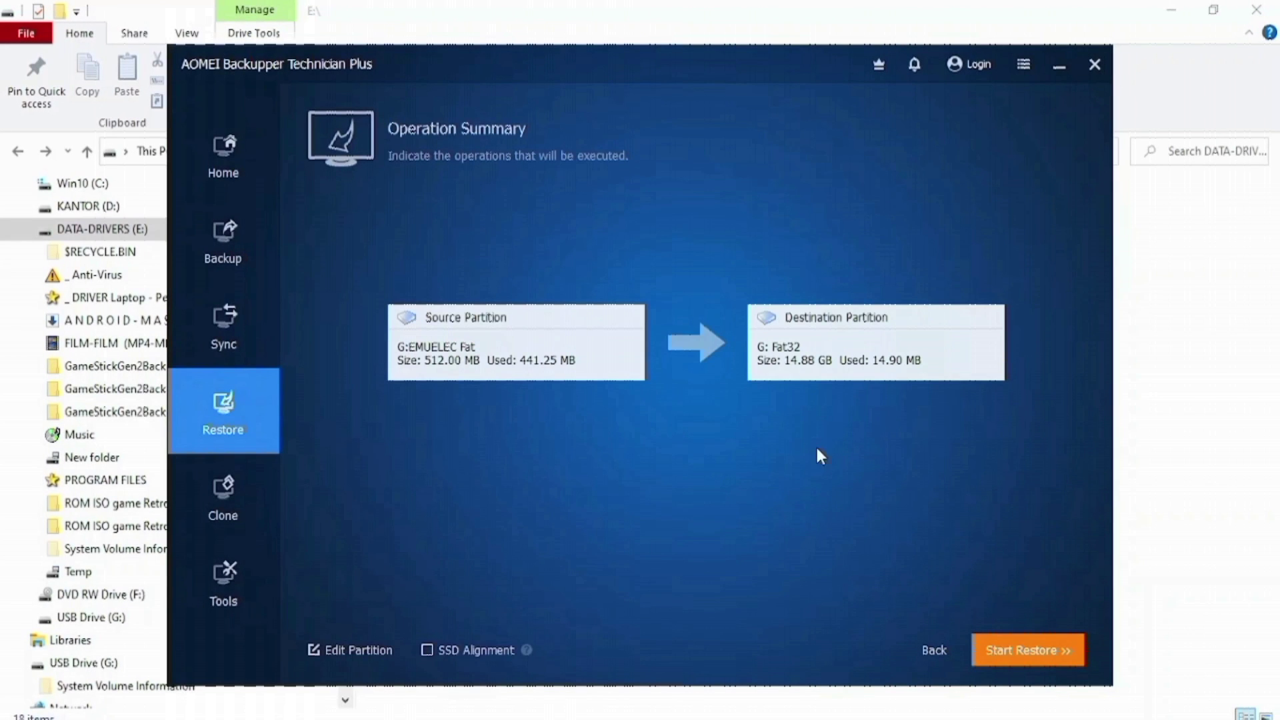
left_click(1044, 651)
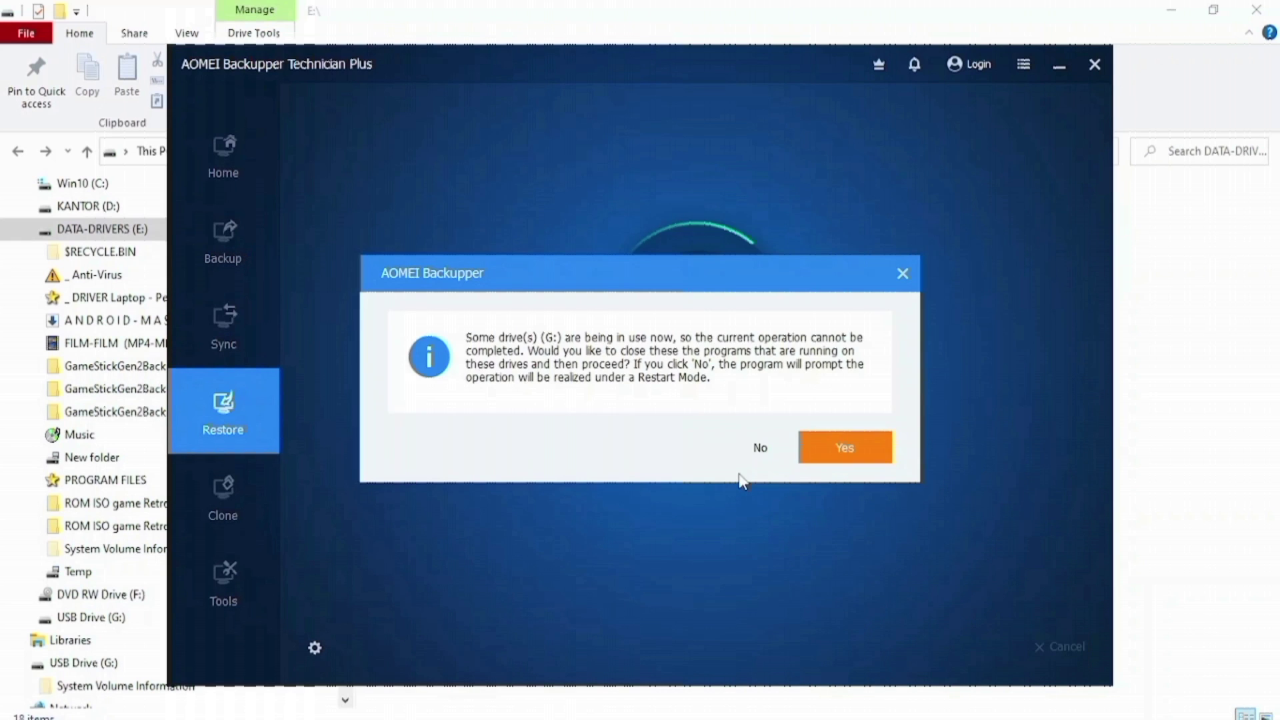
left_click(824, 445)
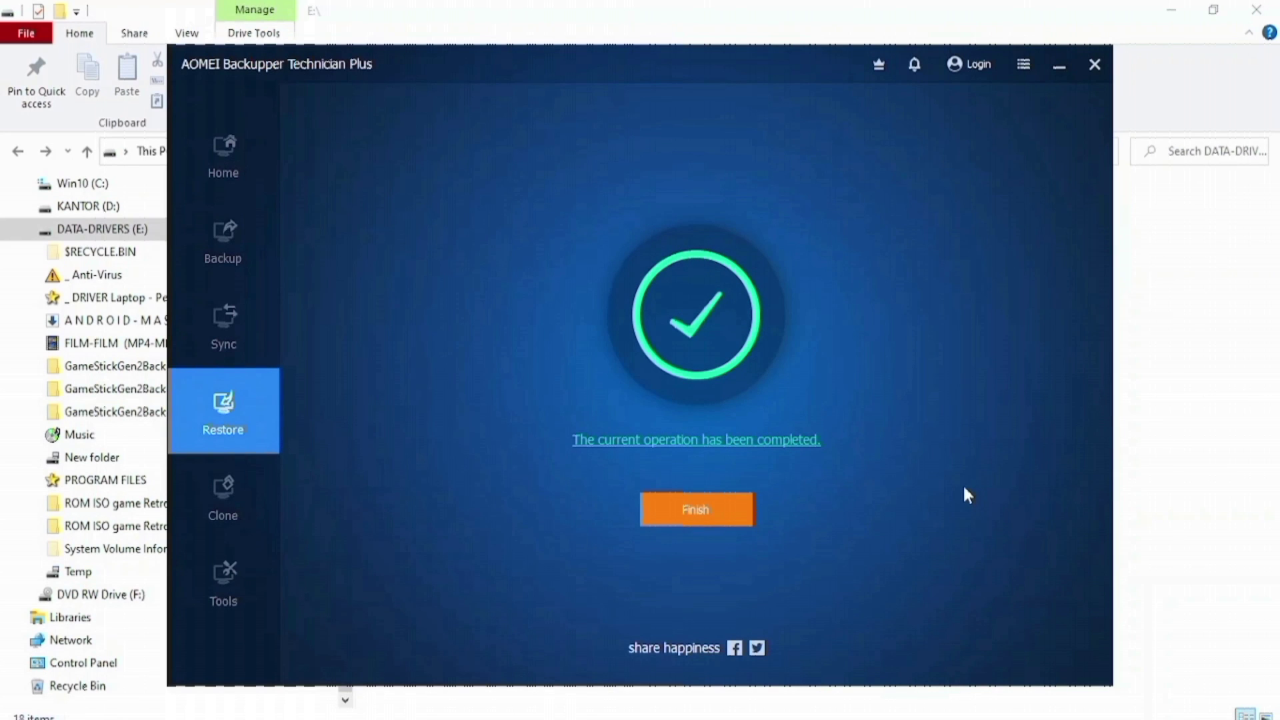
left_click(727, 509)
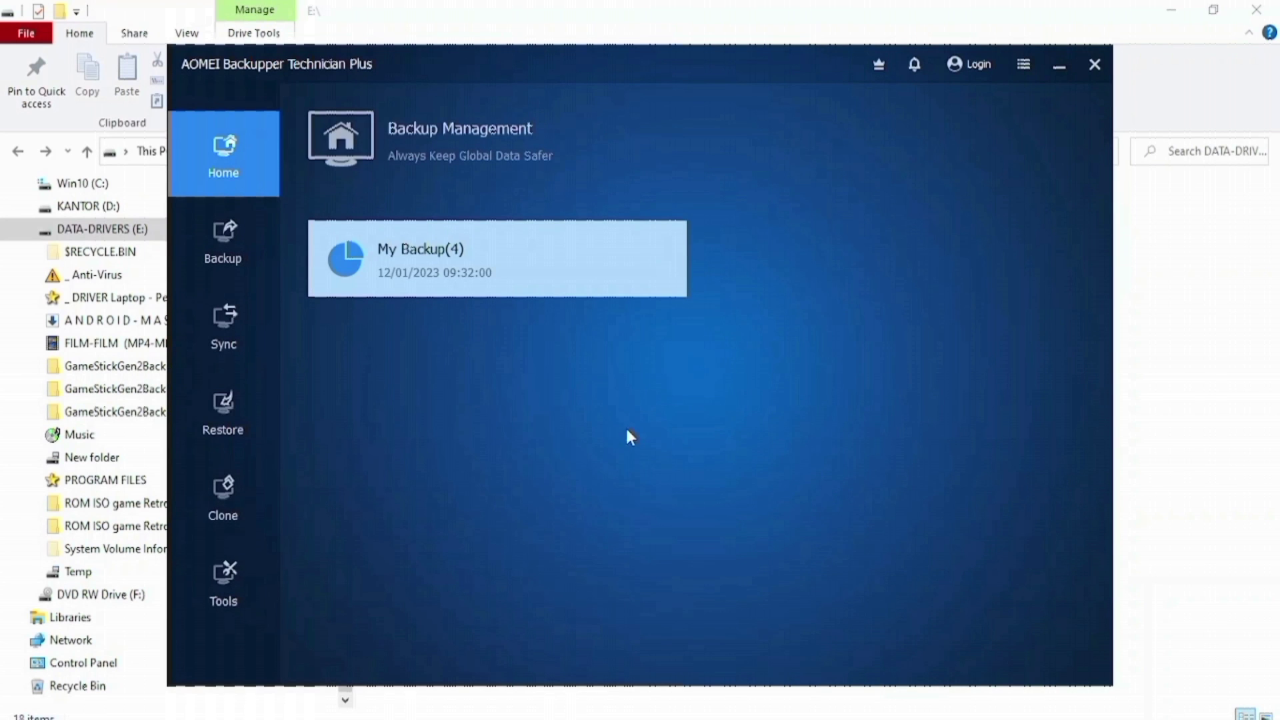
Step: Load STORAGE_Backup.adi from GameStickGen2Backup2 as the next image to restore and select its H: partition
left_click(252, 421)
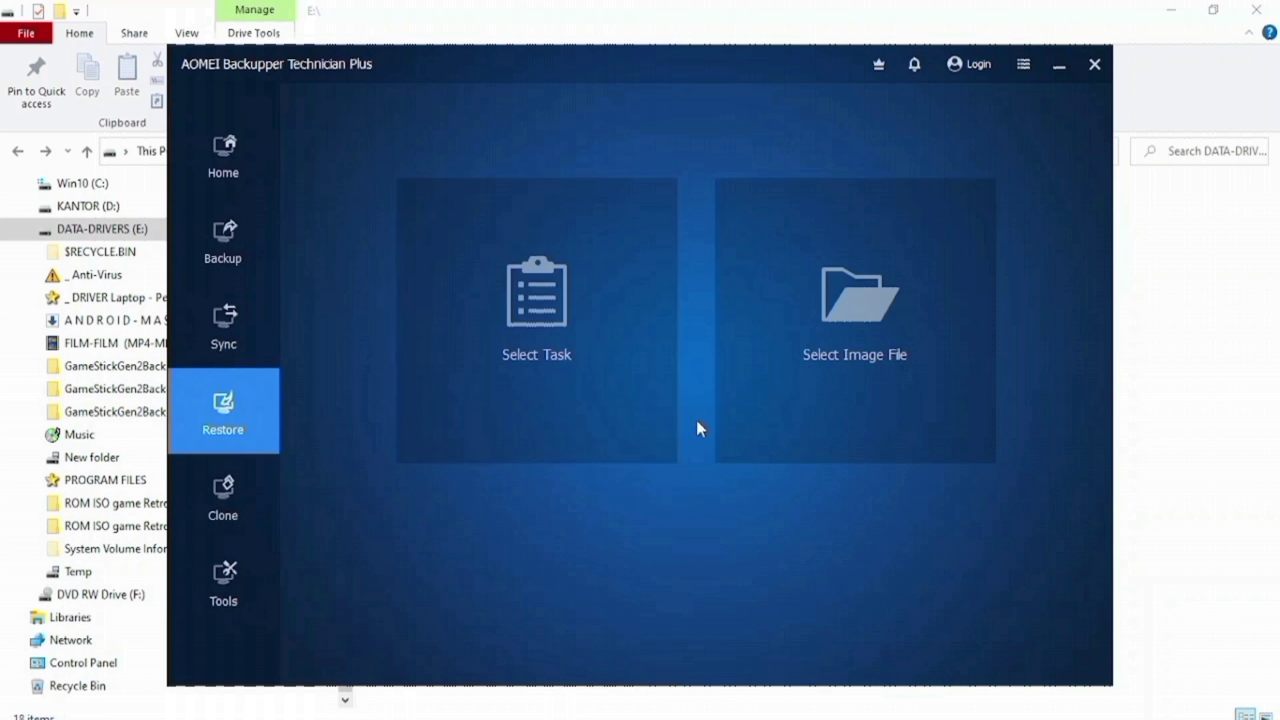
left_click(784, 386)
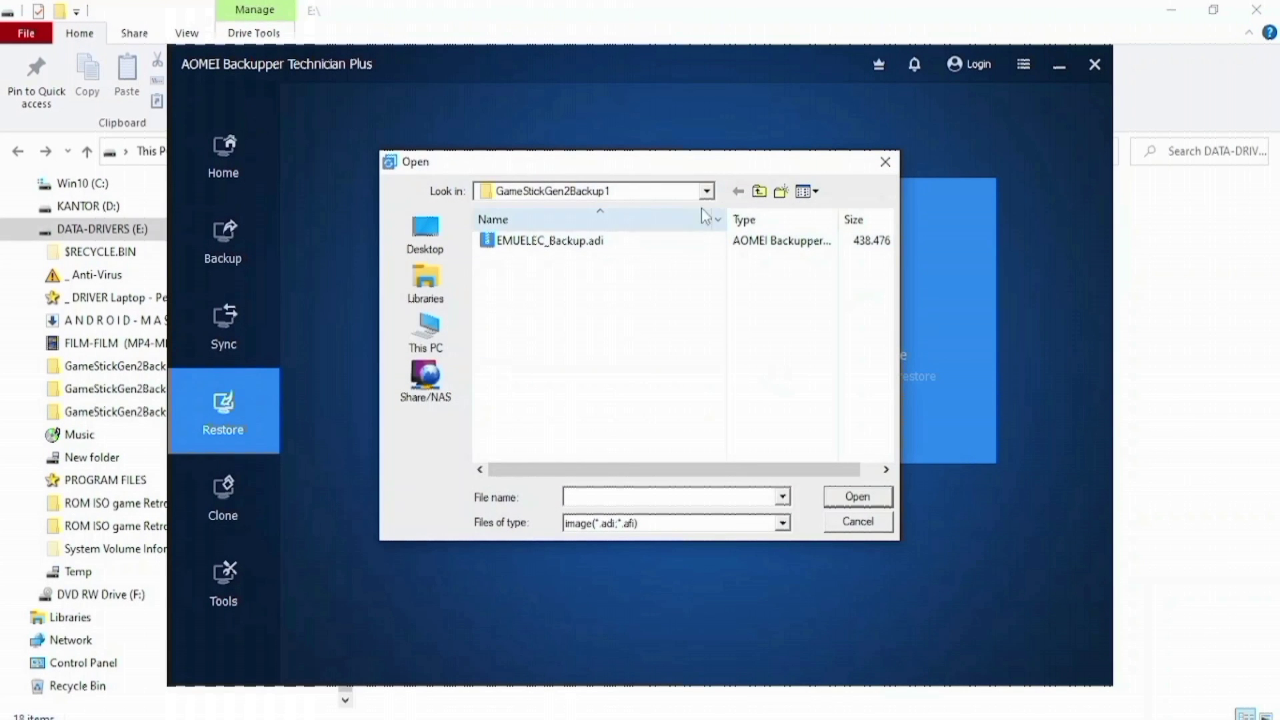
left_click(759, 191)
double_click(558, 241)
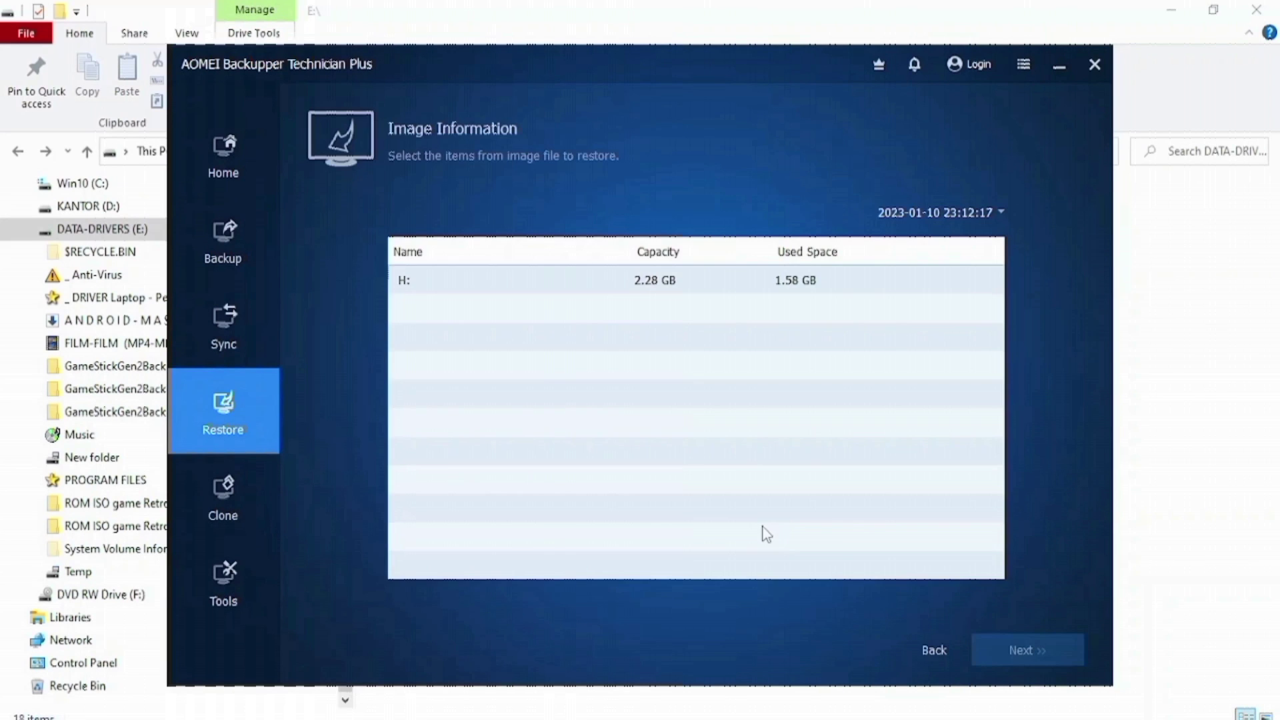
left_click(564, 279)
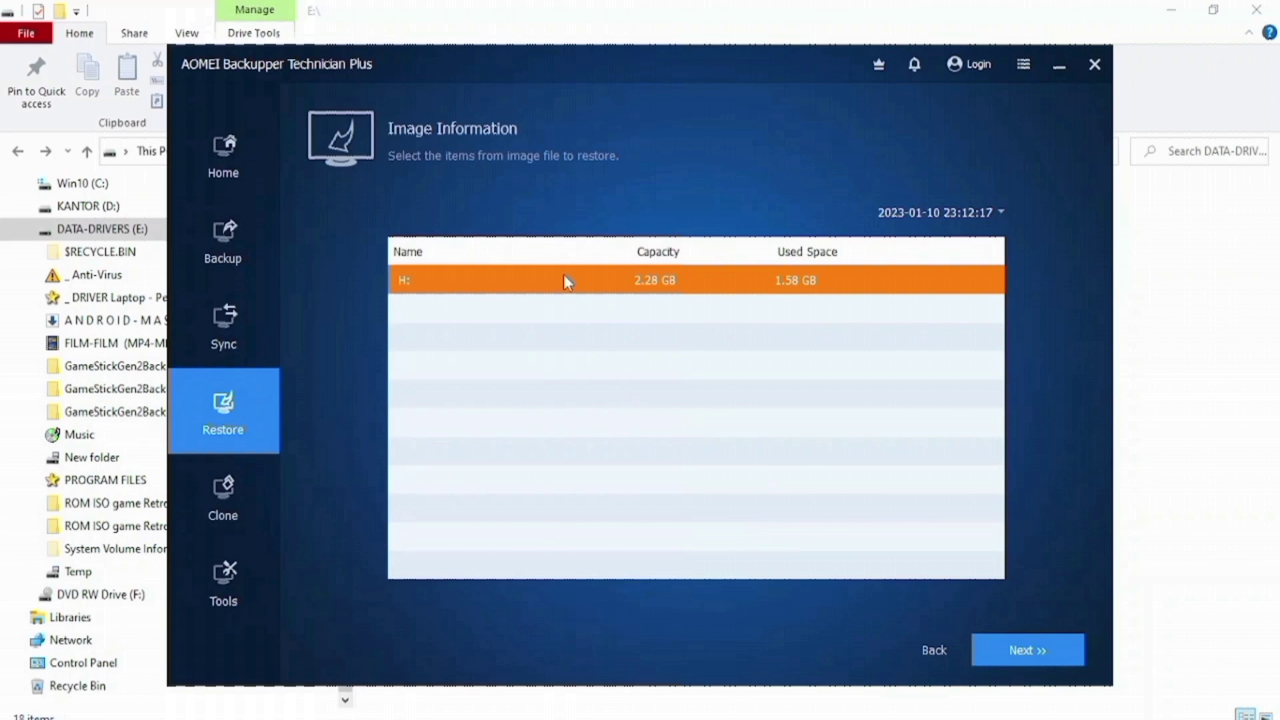
Step: Restore the H: partition image onto the 14.38 GB unallocated space of Disk1, declining to format drive H:, and close AOMEI Backupper
left_click(1023, 641)
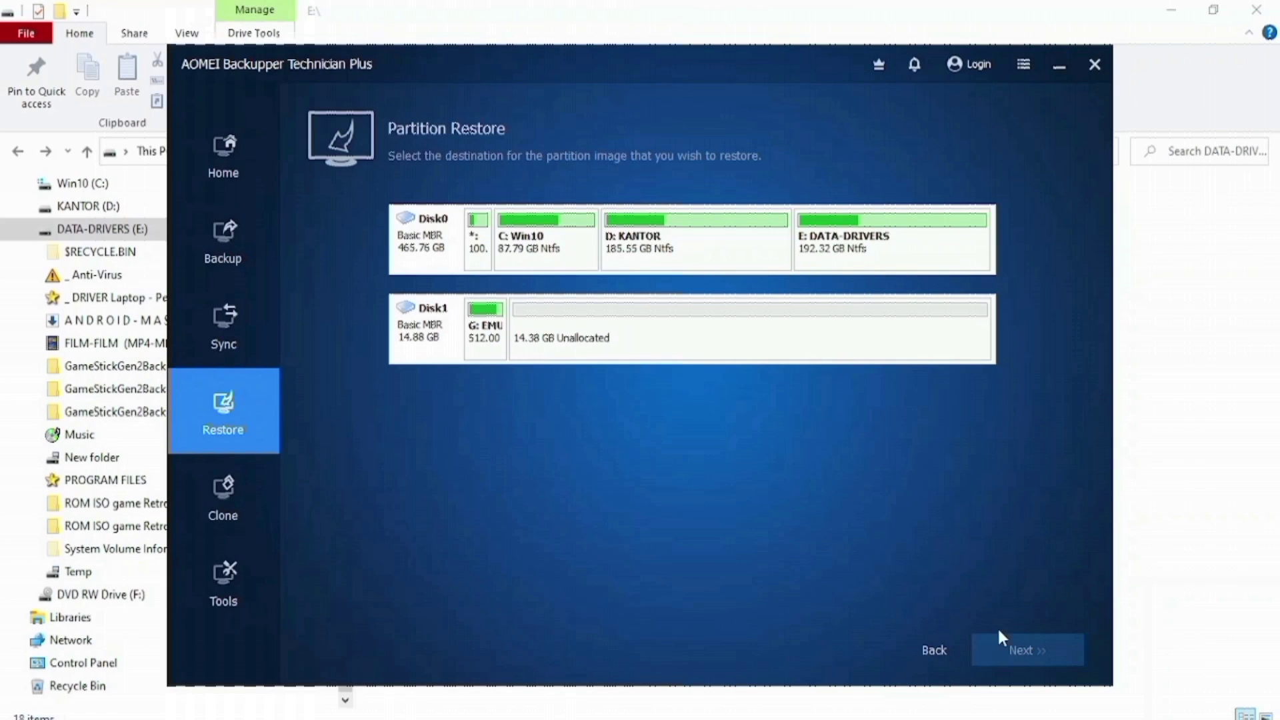
left_click(550, 343)
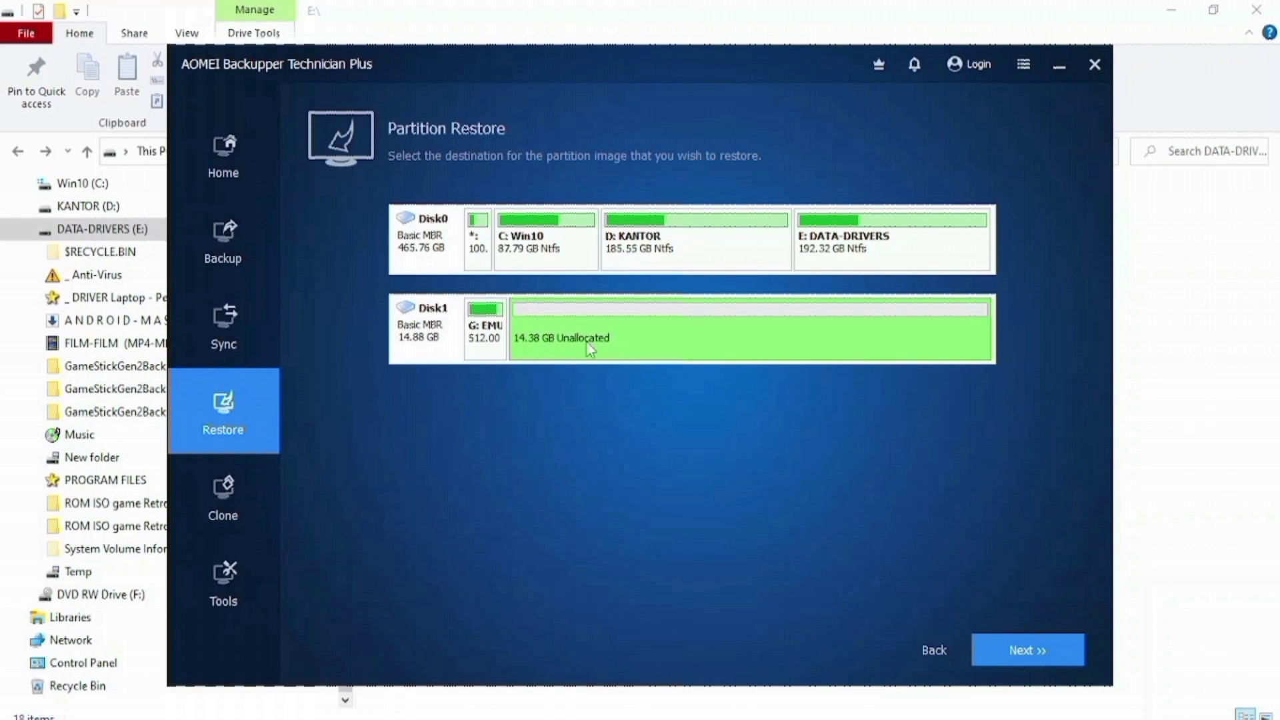
left_click(1007, 653)
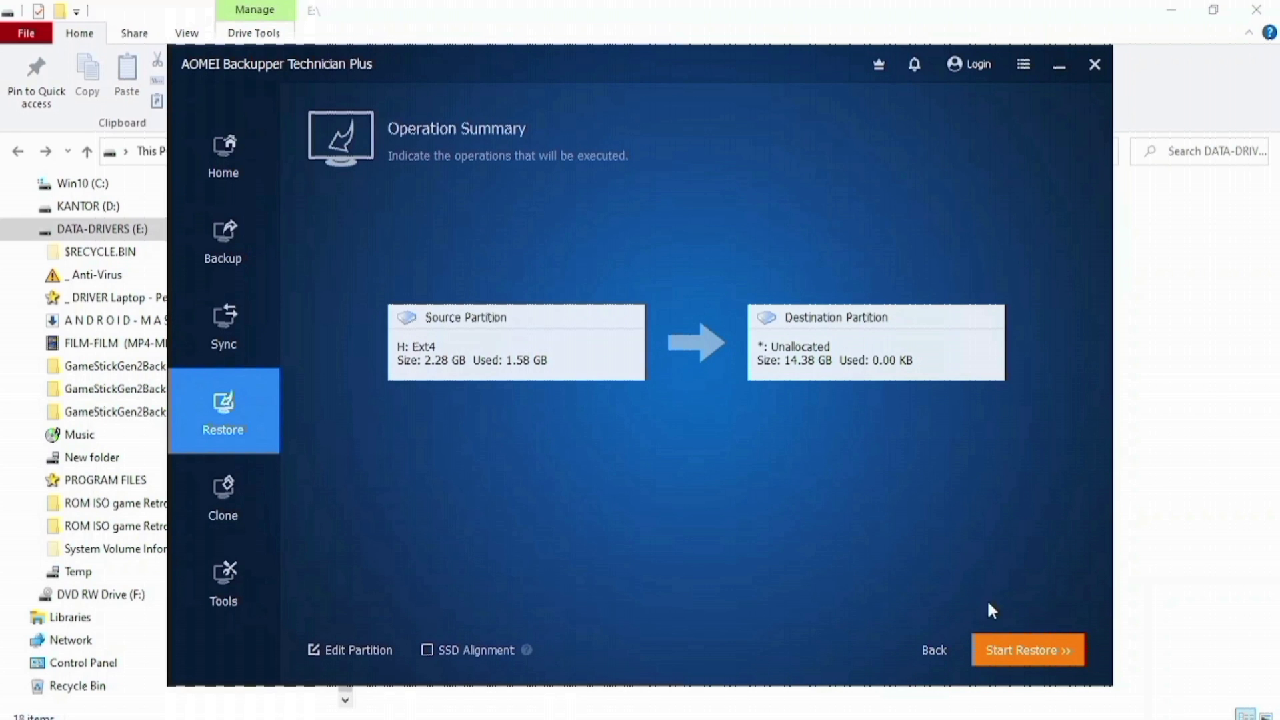
left_click(1023, 651)
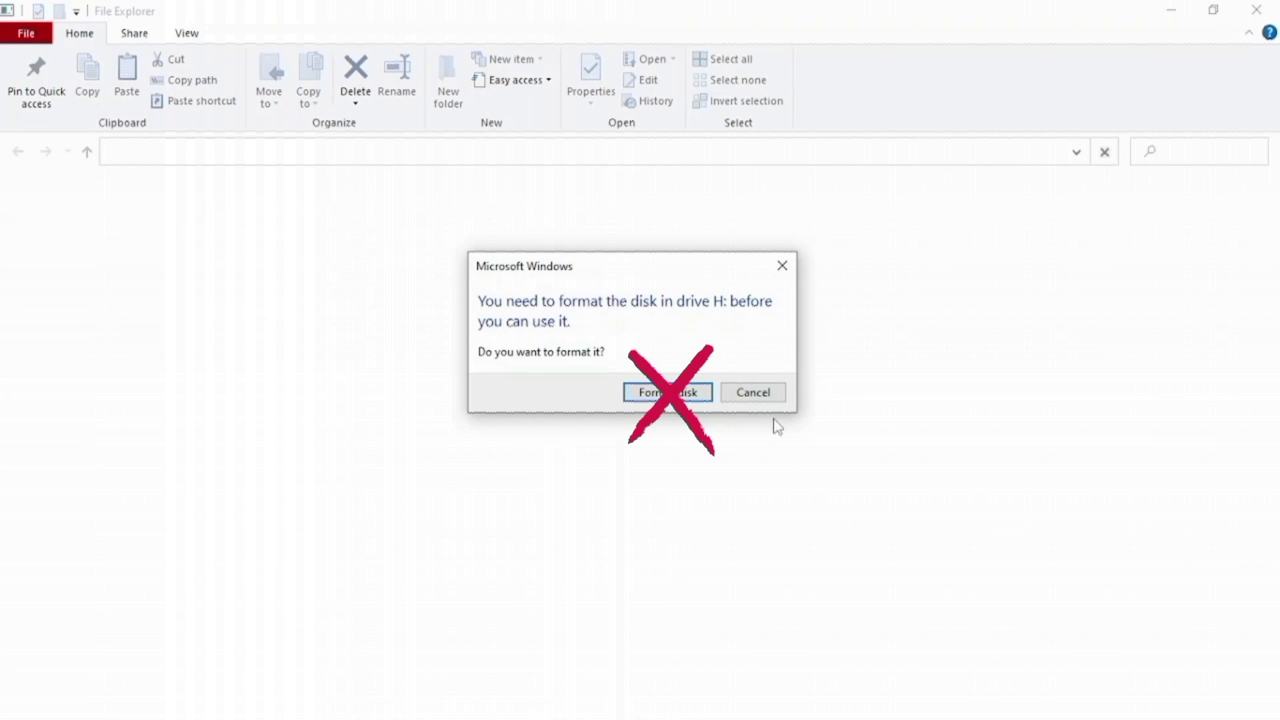
left_click(772, 394)
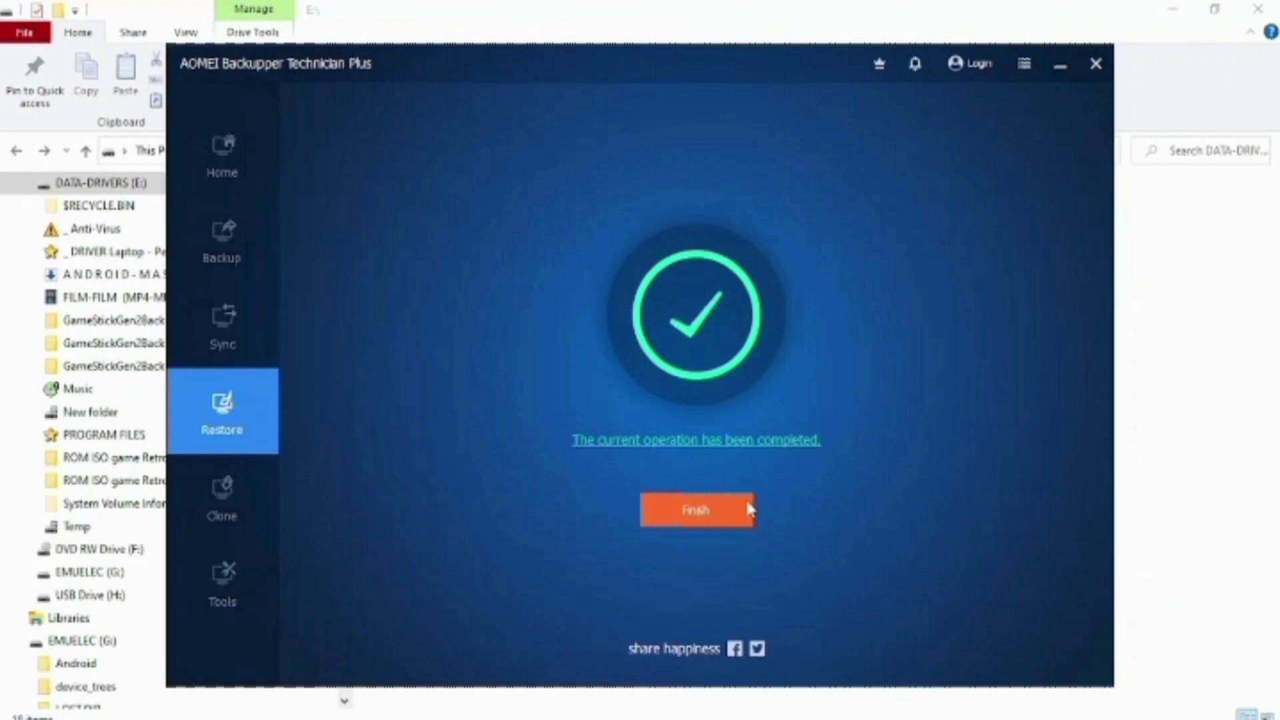
left_click(717, 509)
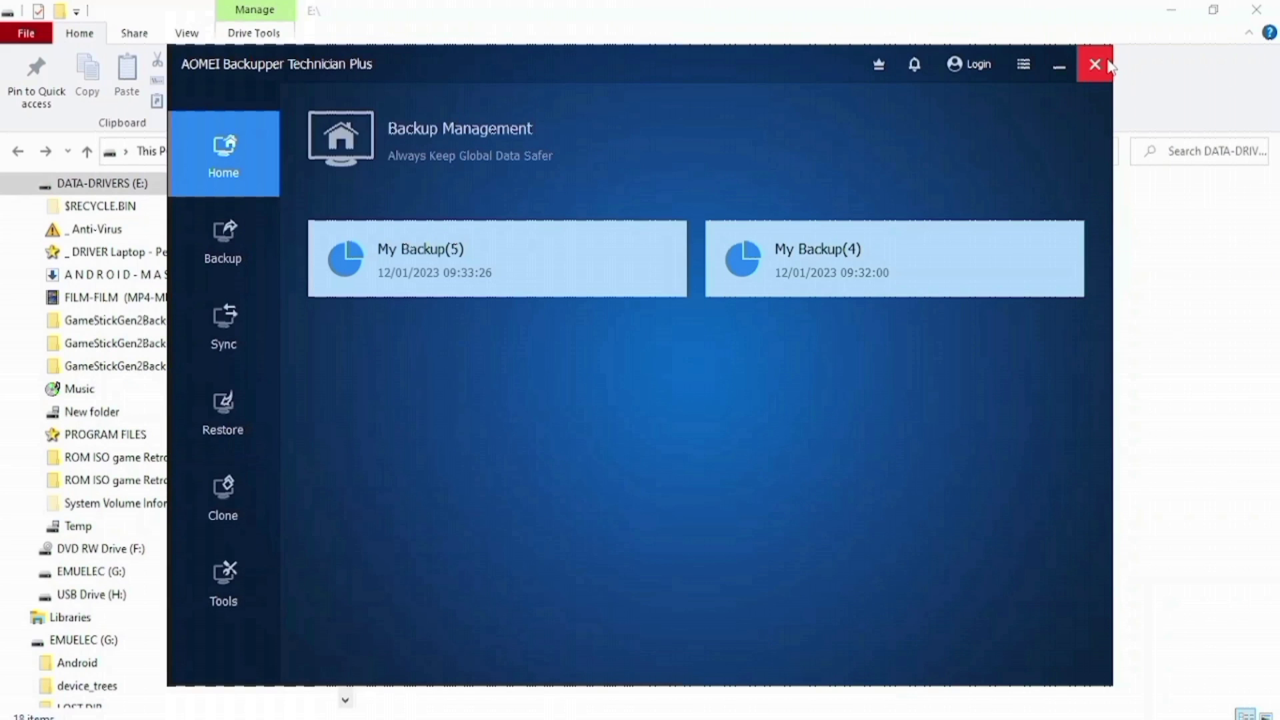
left_click(1095, 65)
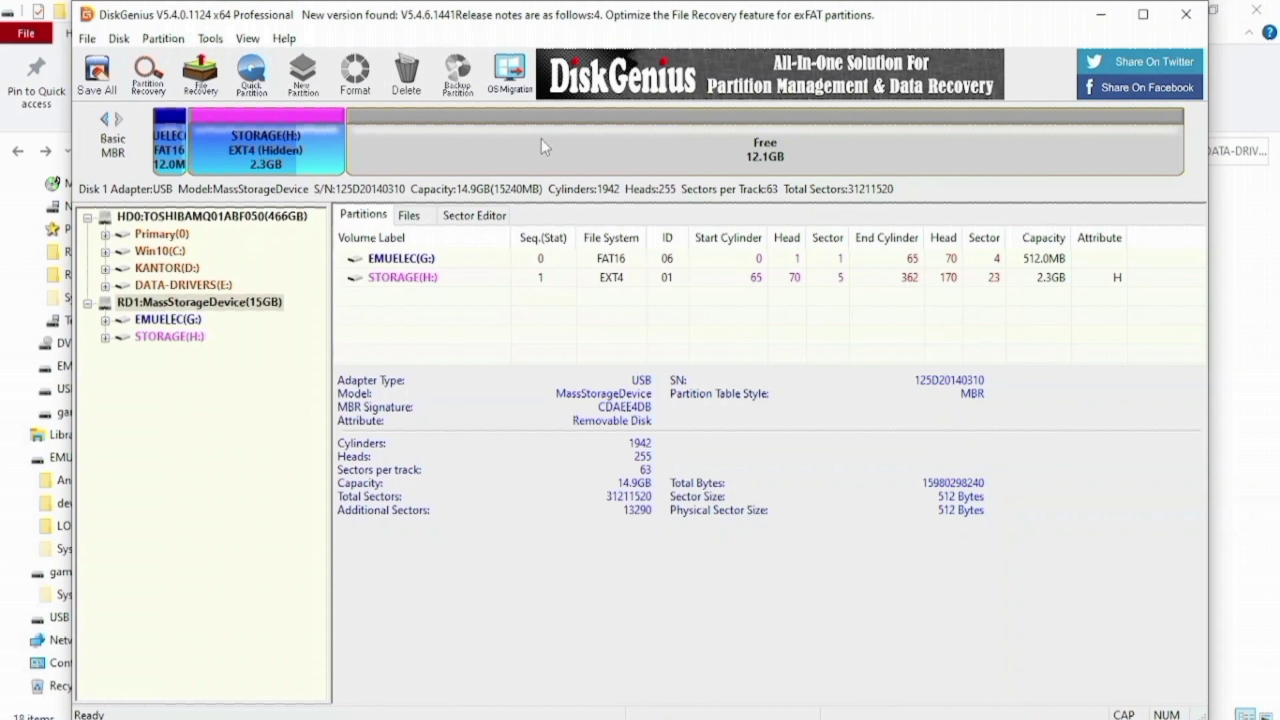
Step: In DiskGenius, create a 12 GB primary FAT32 partition with the volume label game in the USB drive's free space
left_click(170, 152)
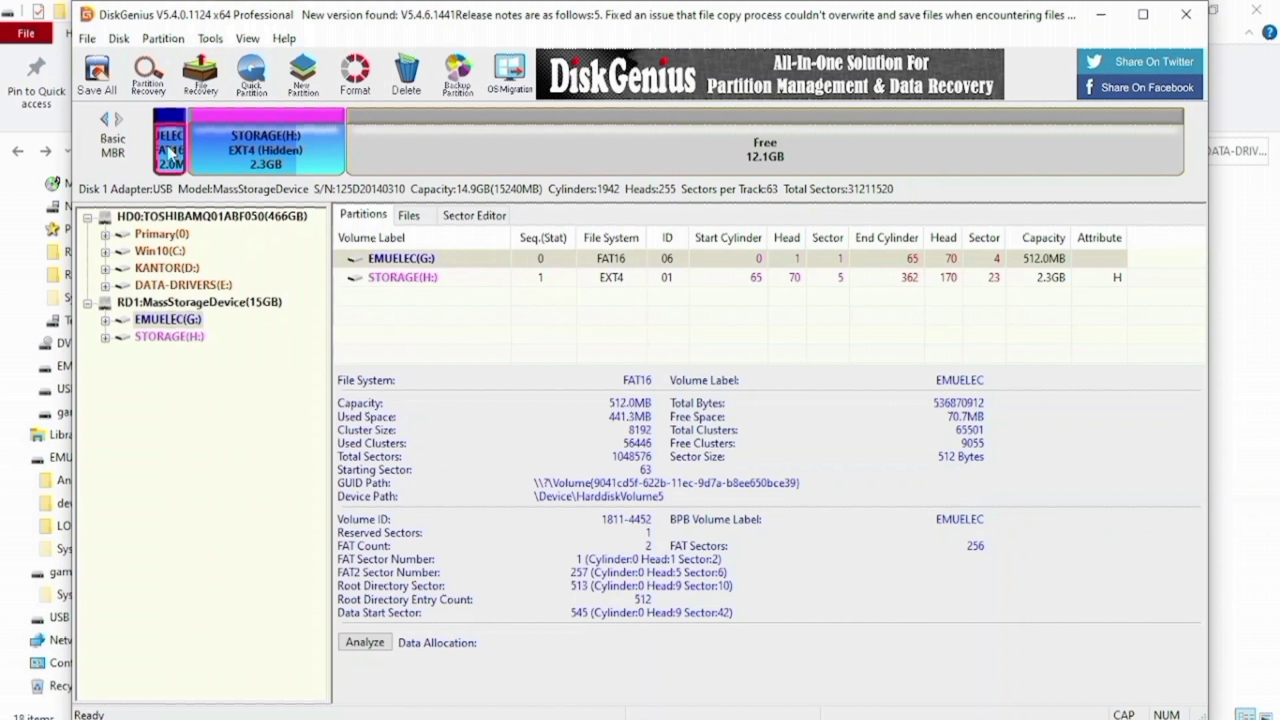
left_click(523, 145)
right_click(524, 150)
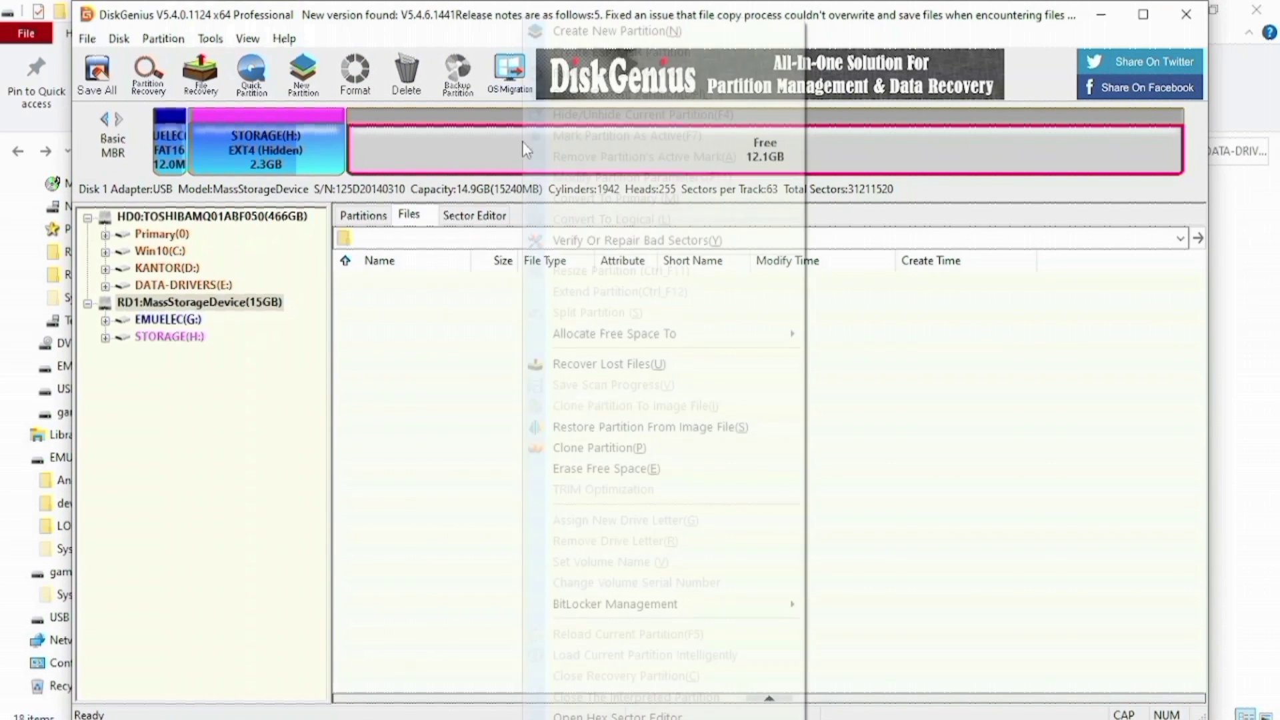
left_click(607, 31)
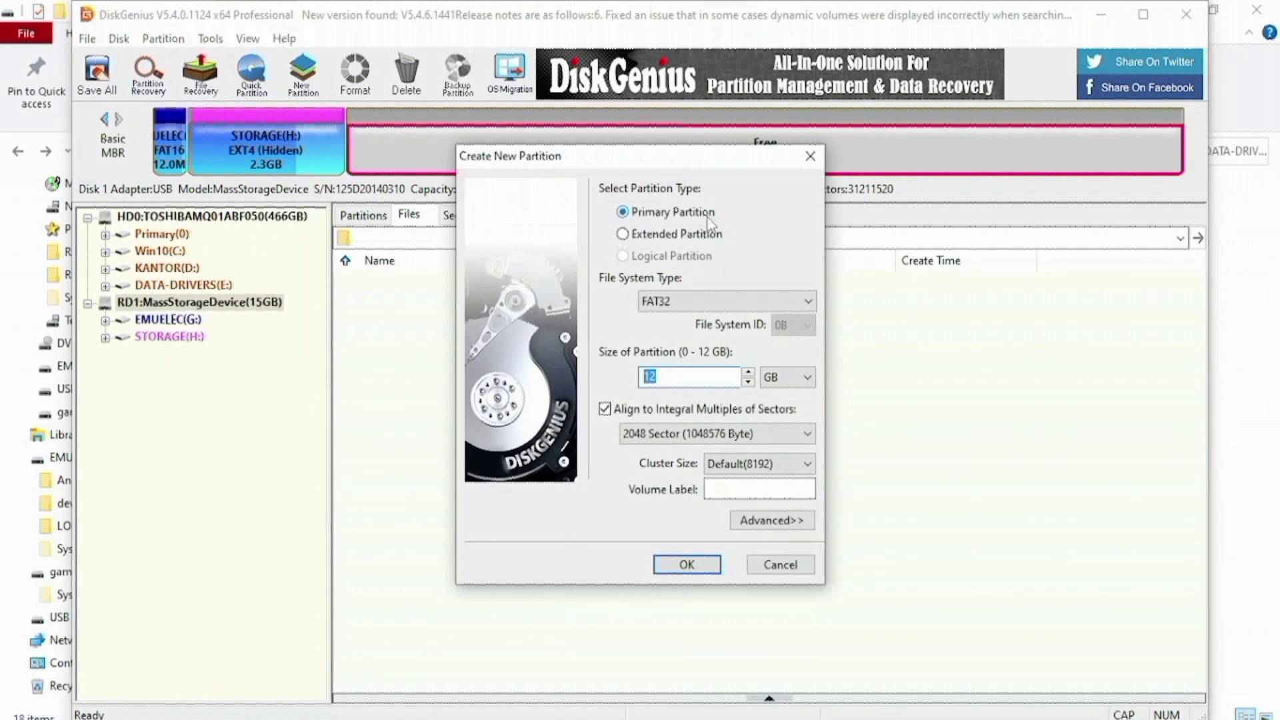
left_click(705, 300)
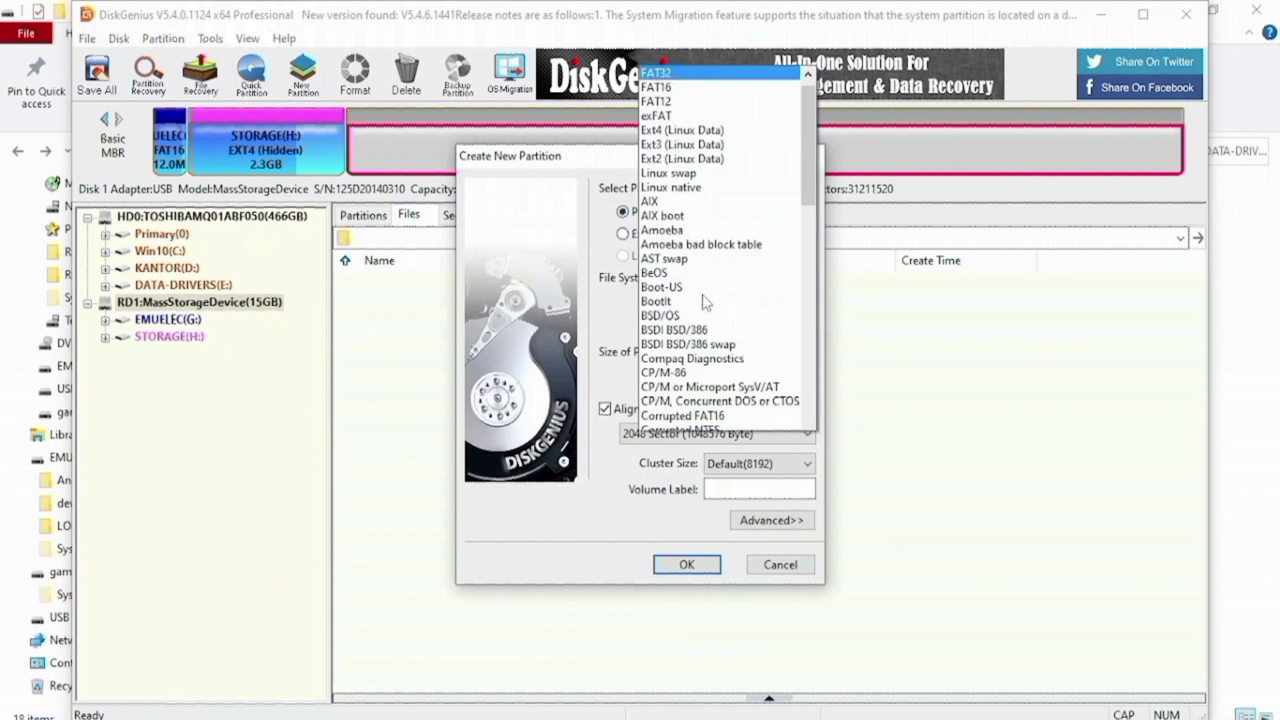
left_click(656, 10)
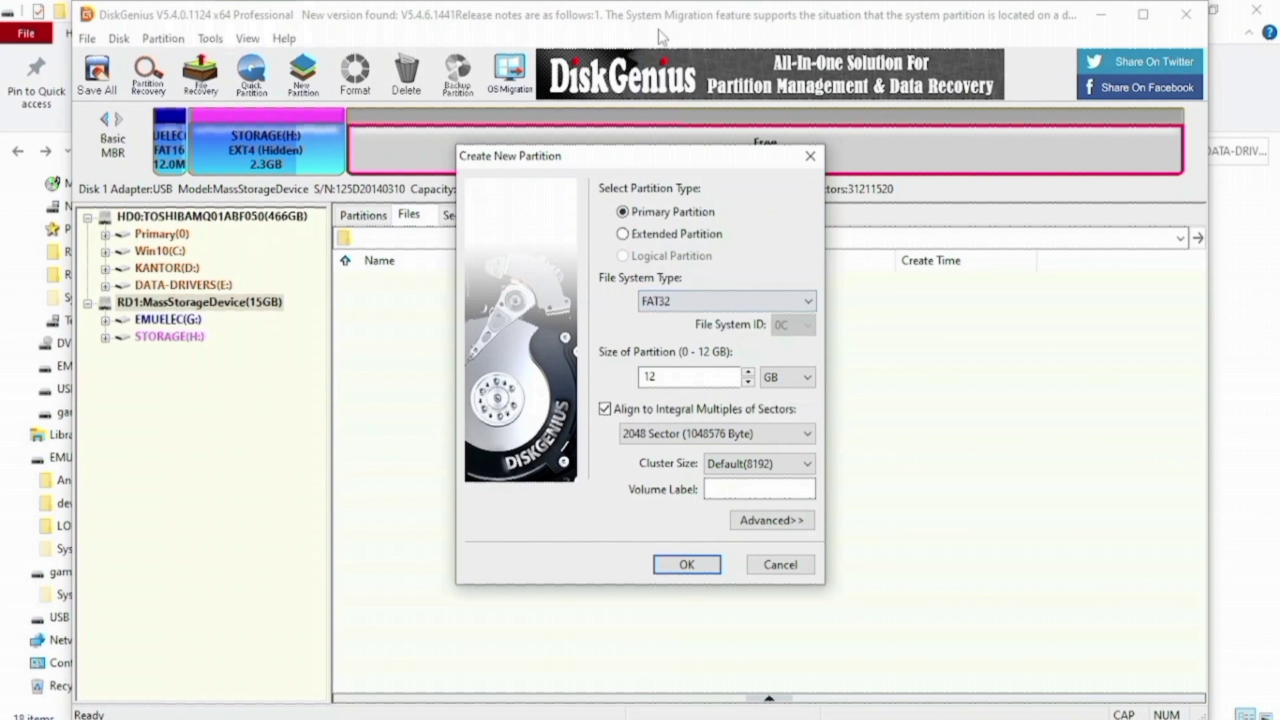
left_click(713, 491)
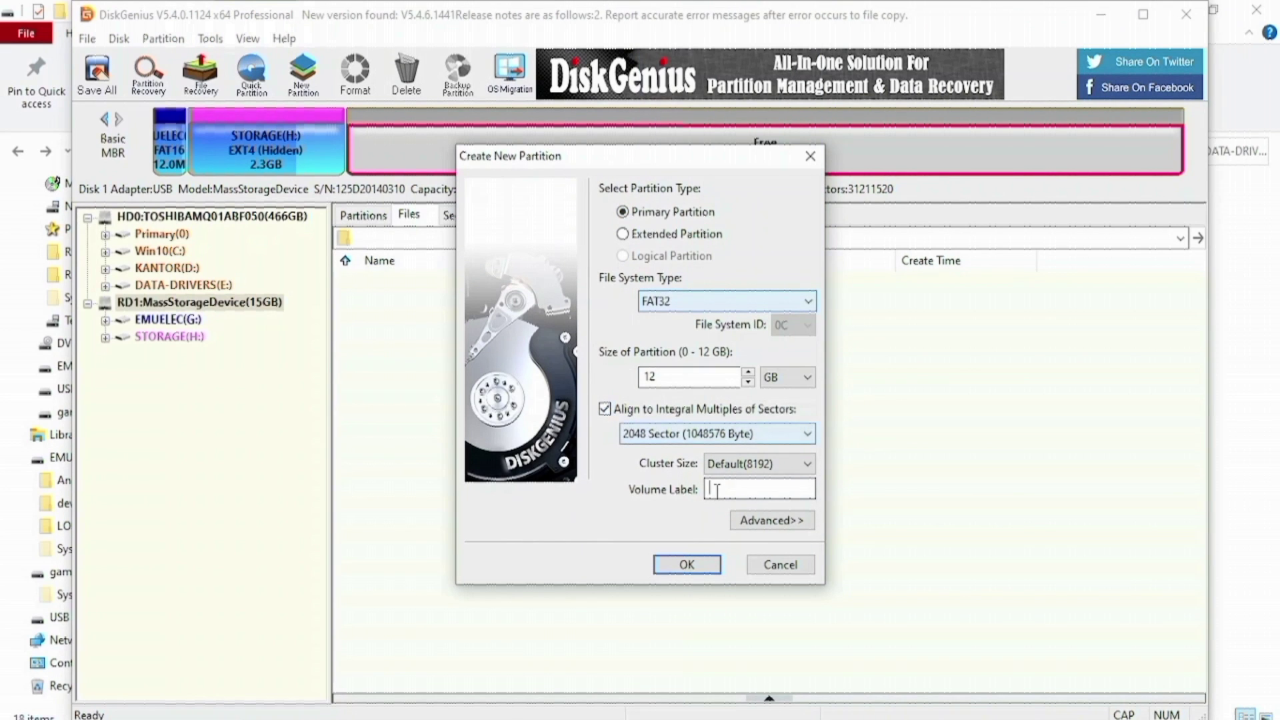
type("game")
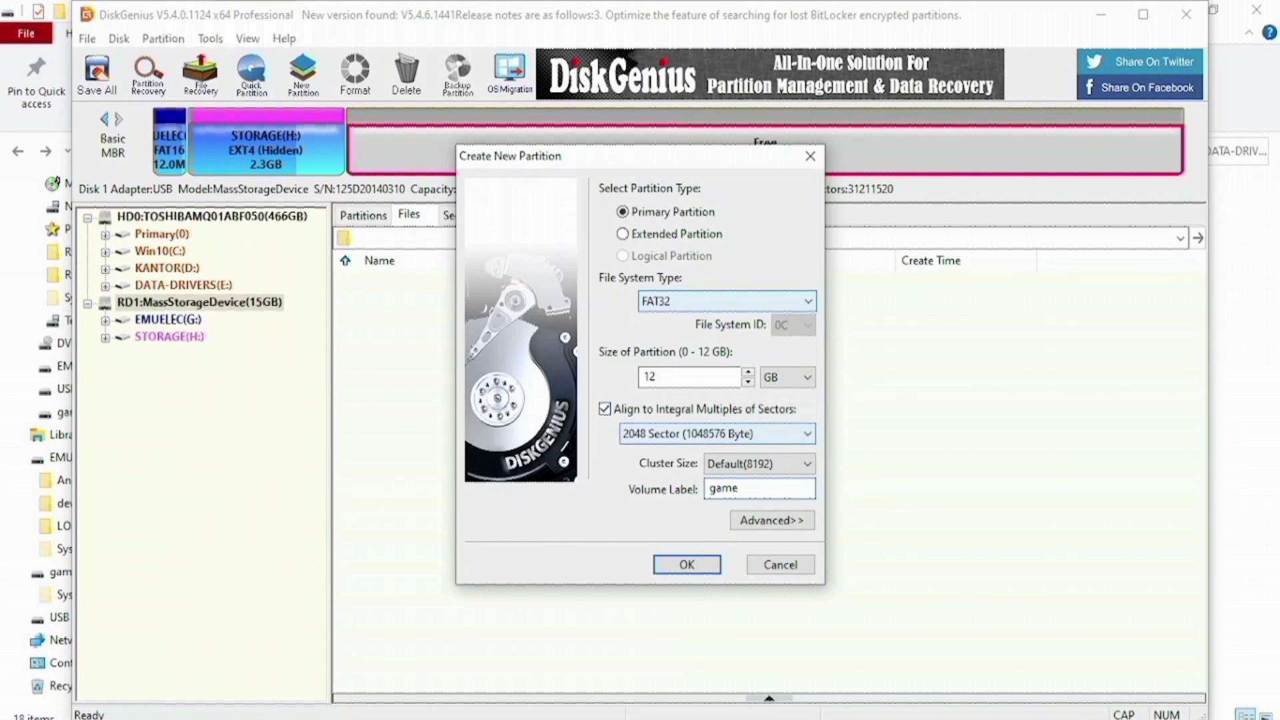
left_click_drag(732, 497, 674, 488)
left_click(696, 562)
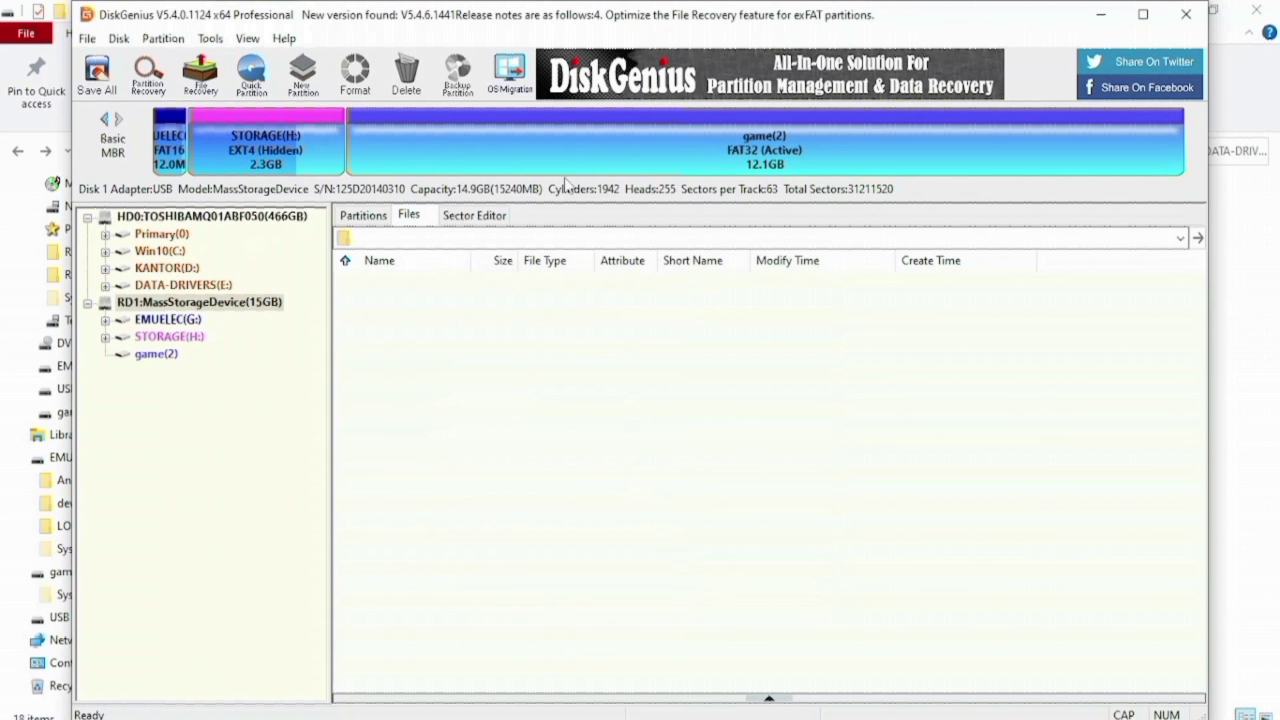
Step: Write the new game partition to the disk, accepting the prompts, and close DiskGenius
left_click(96, 72)
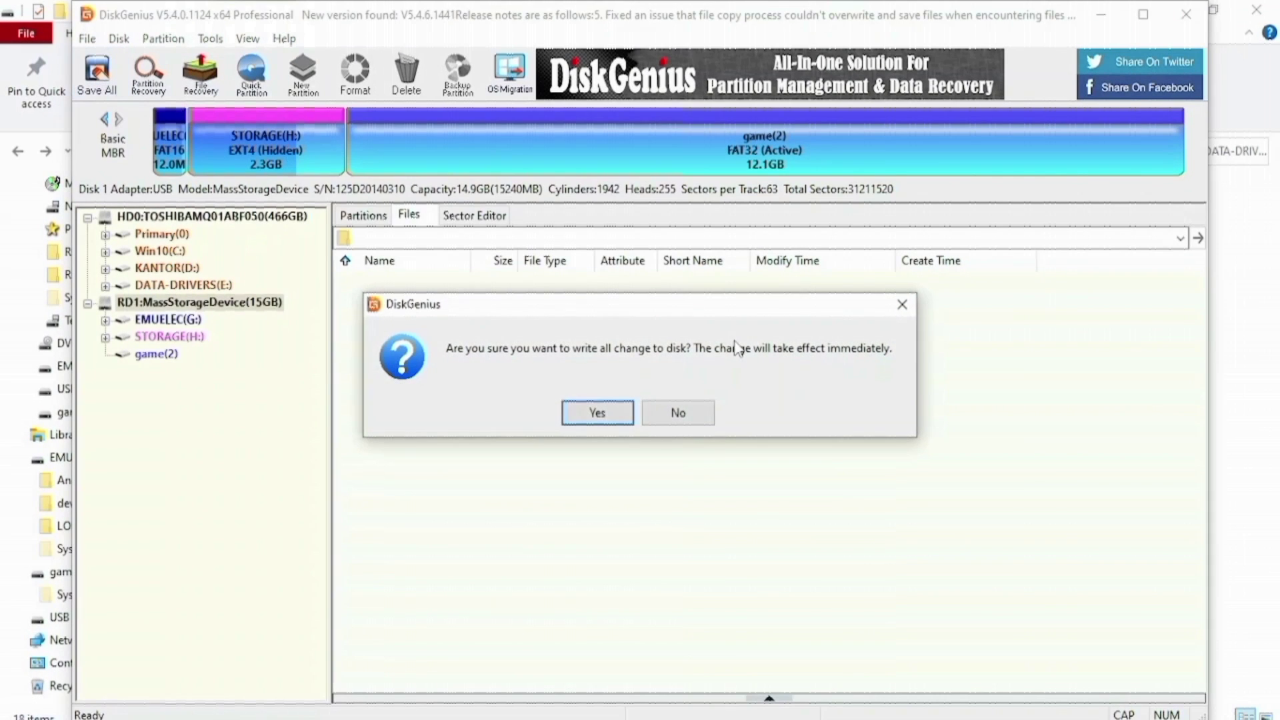
left_click(600, 415)
left_click(609, 414)
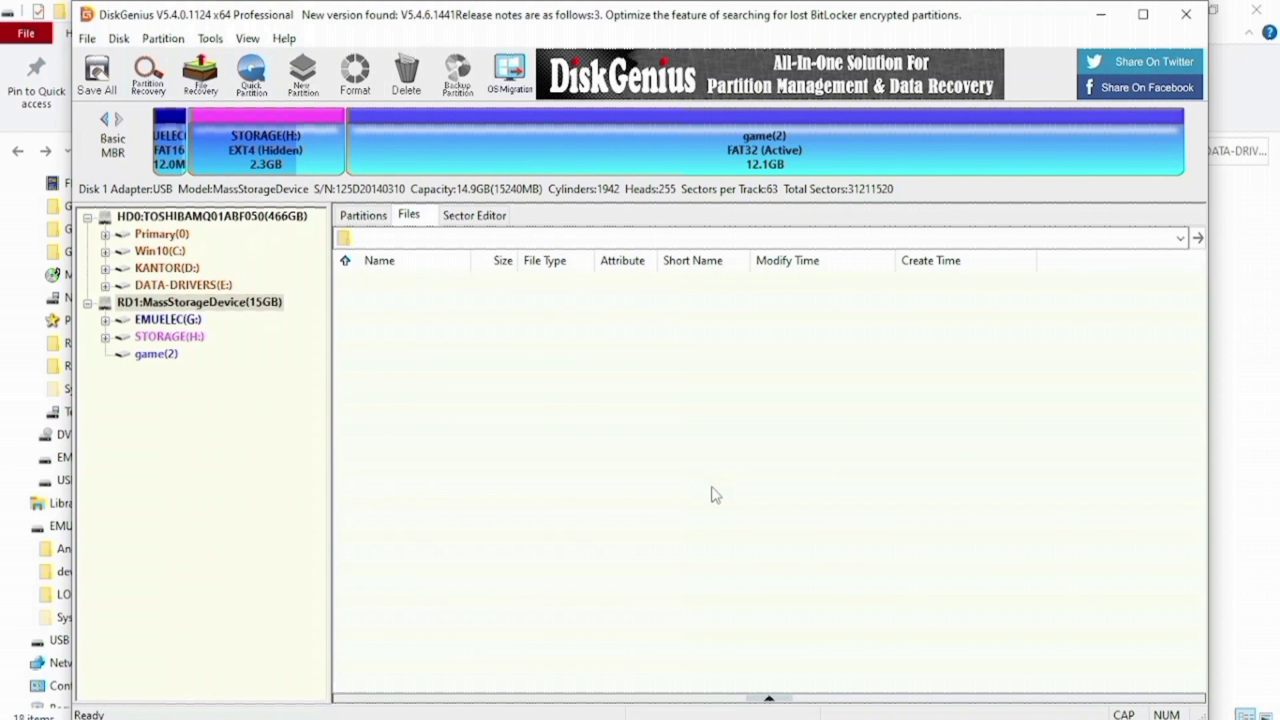
left_click(1185, 20)
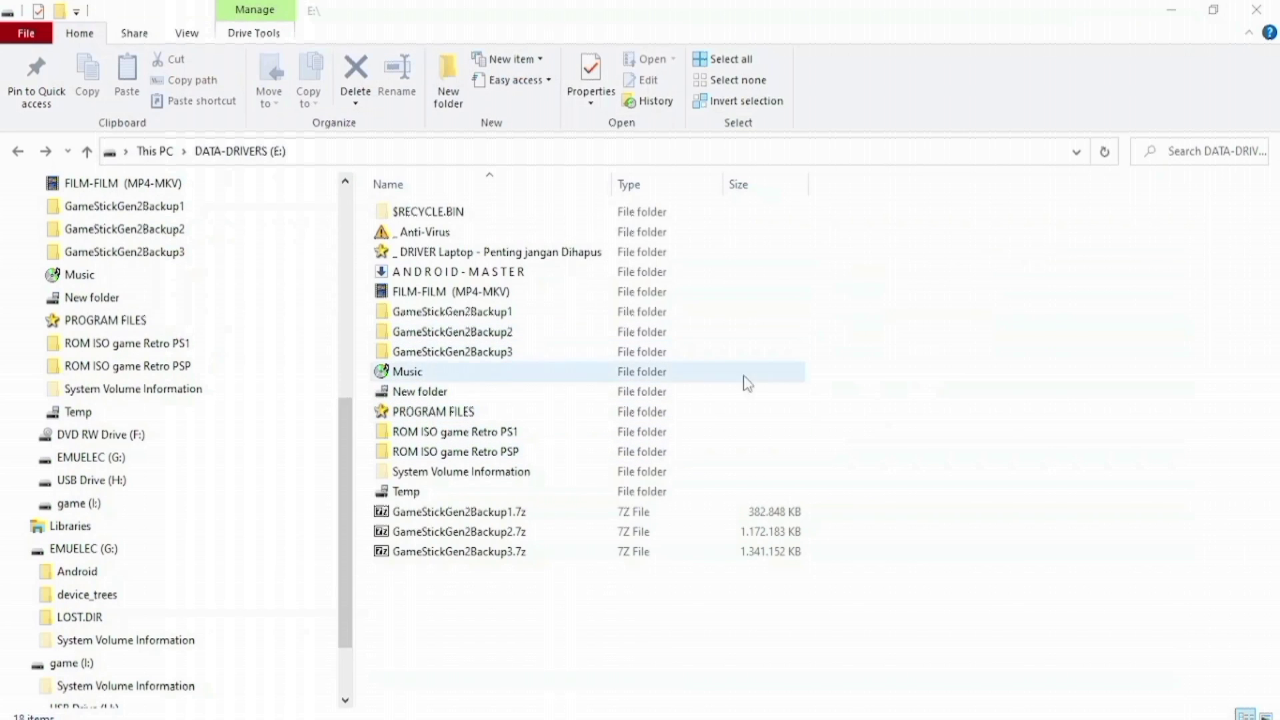
Step: Copy the roms folder and the .a and .c1 files from GameStickGen2Backup3, leaving out the readme
double_click(501, 351)
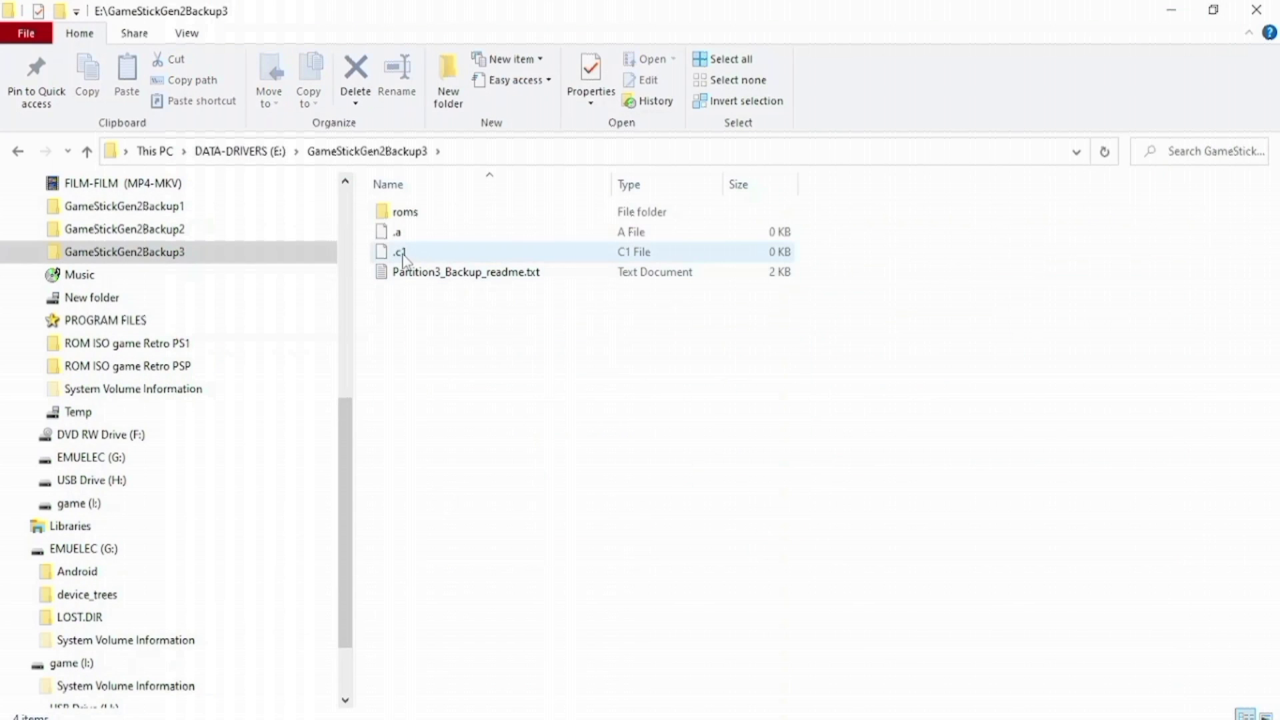
left_click(402, 259)
left_click(437, 278)
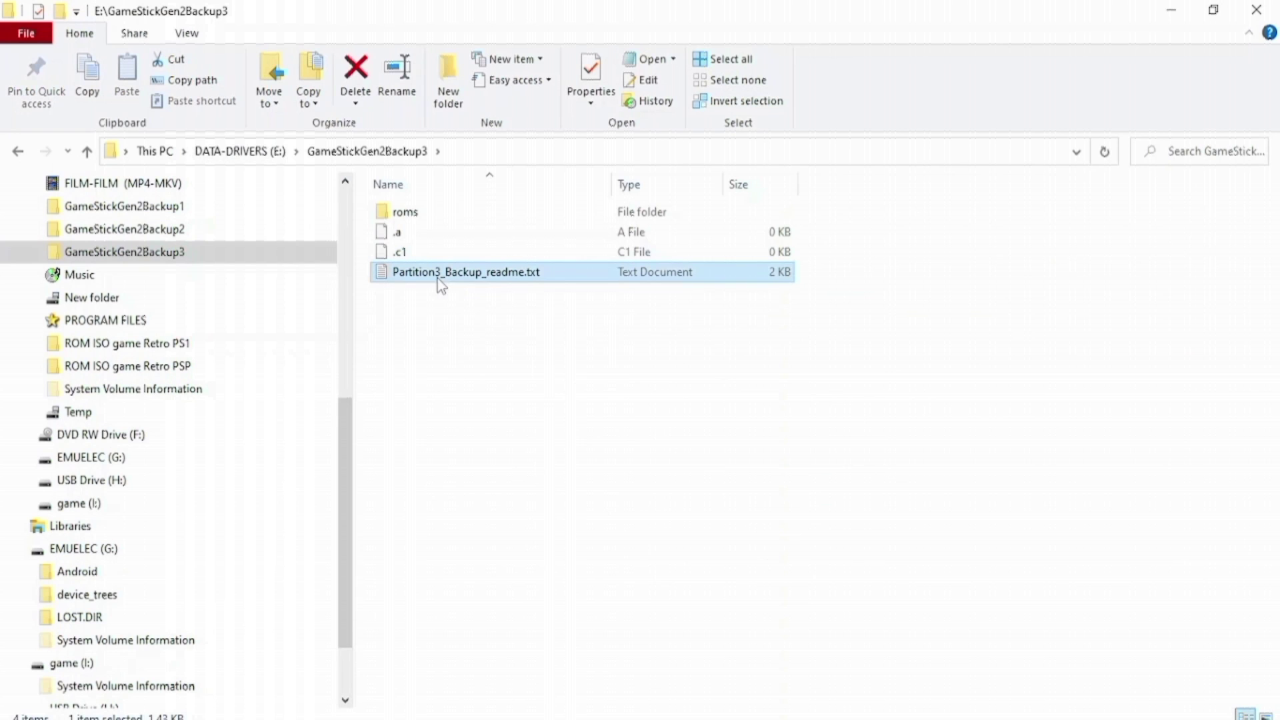
left_click_drag(399, 259, 397, 217)
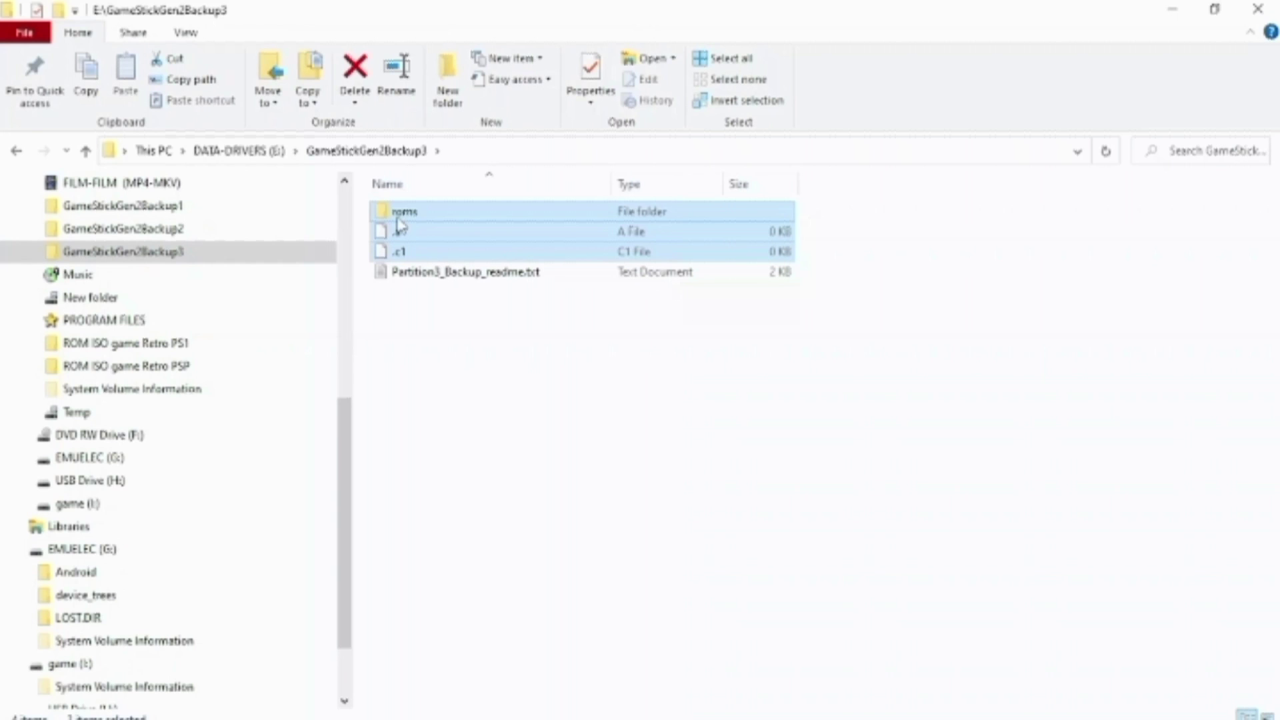
right_click(398, 218)
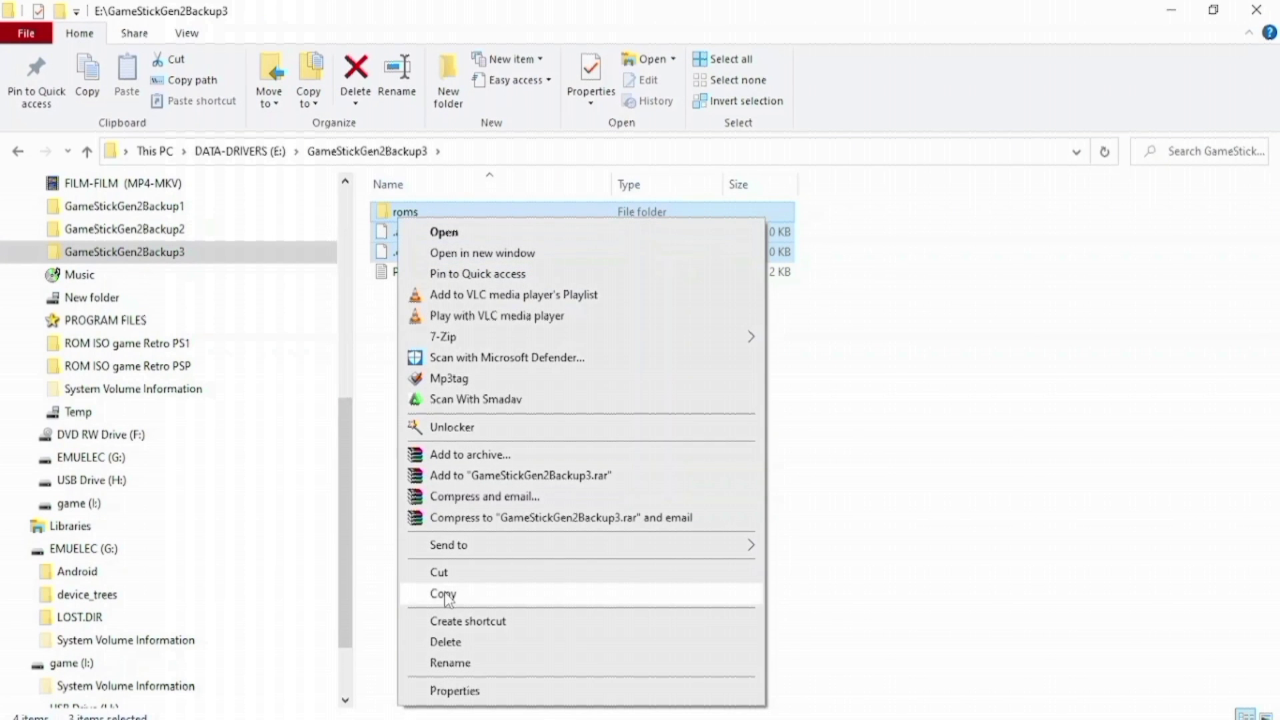
left_click(444, 595)
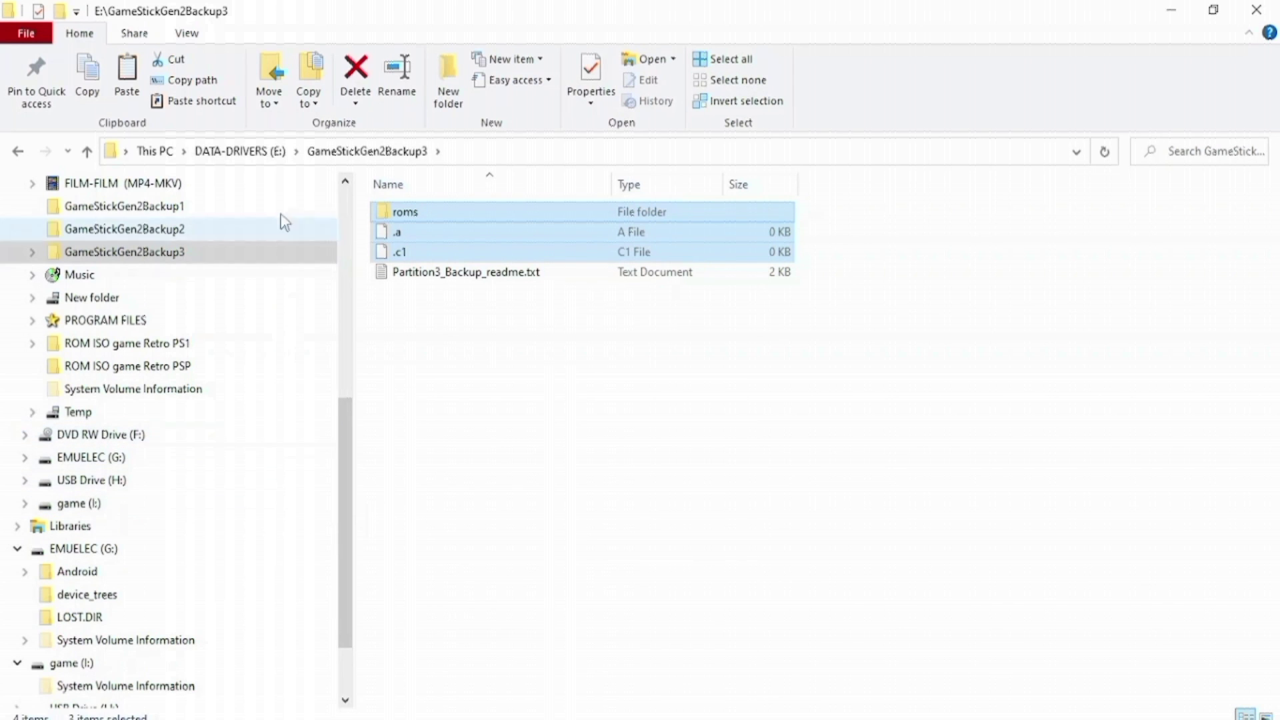
Step: Paste the copied items into the root of the game (I:) drive and refresh the folder
left_click(155, 151)
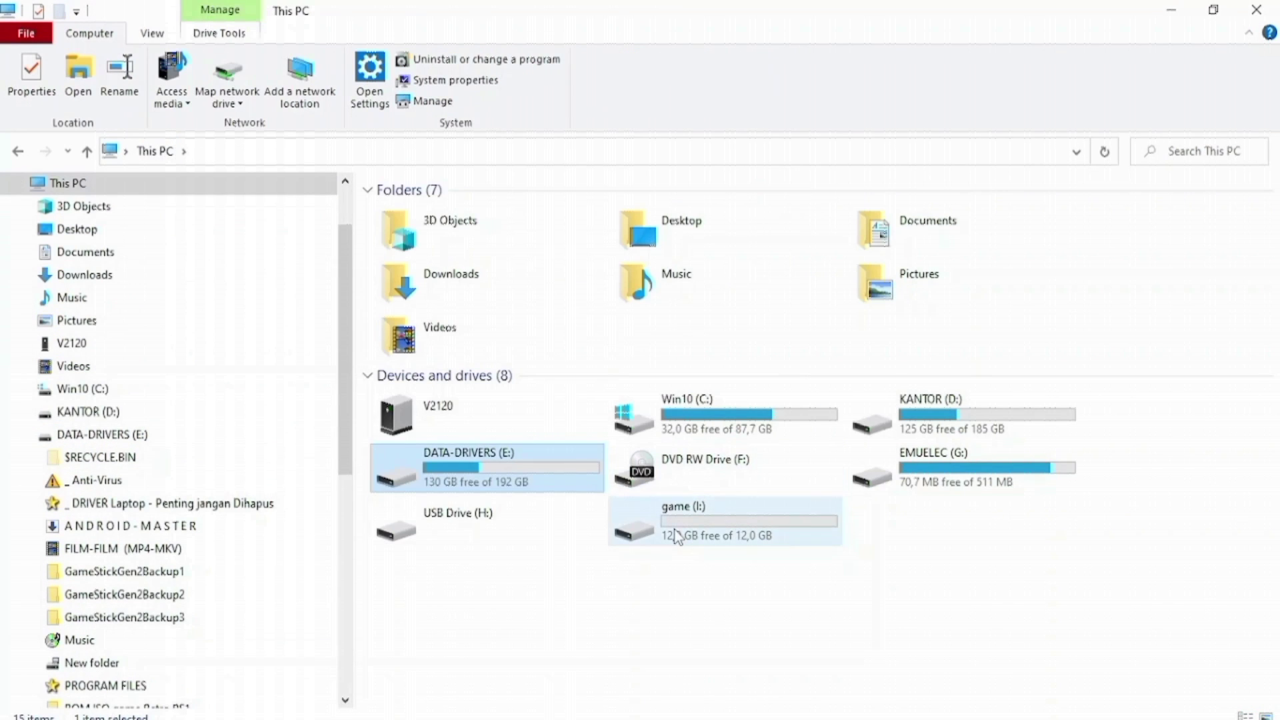
double_click(677, 535)
right_click(687, 449)
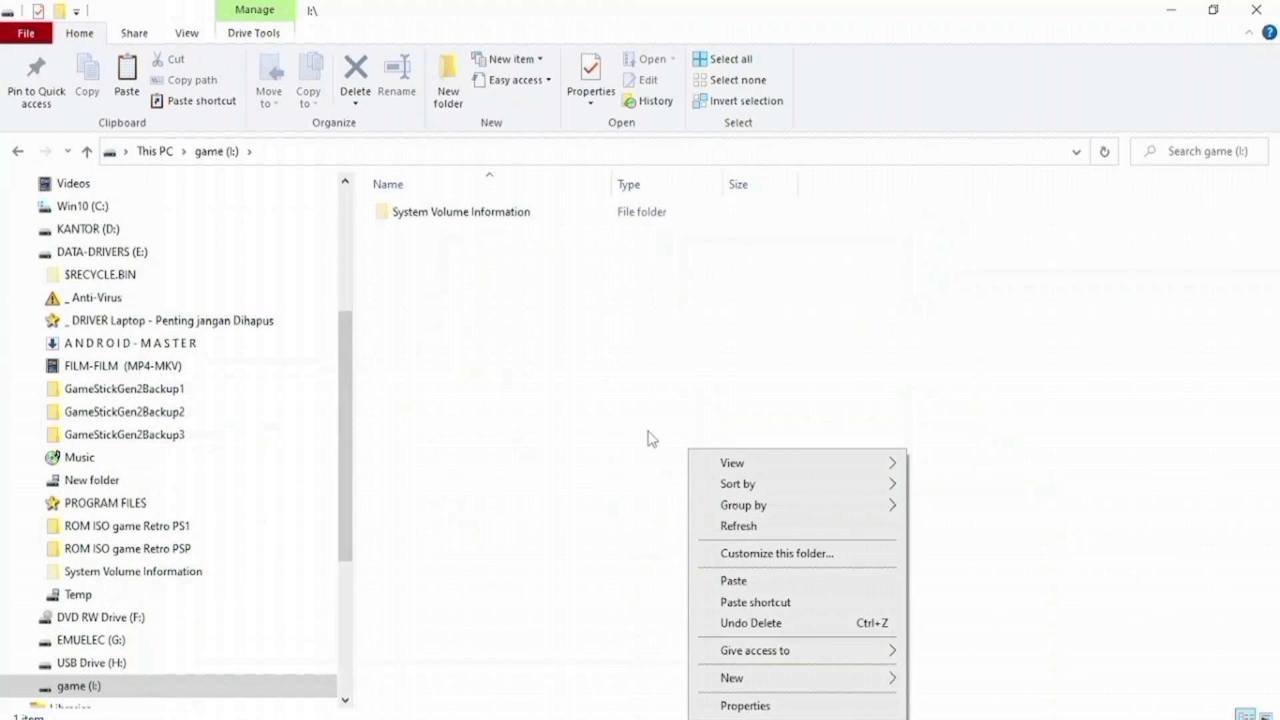
left_click(728, 585)
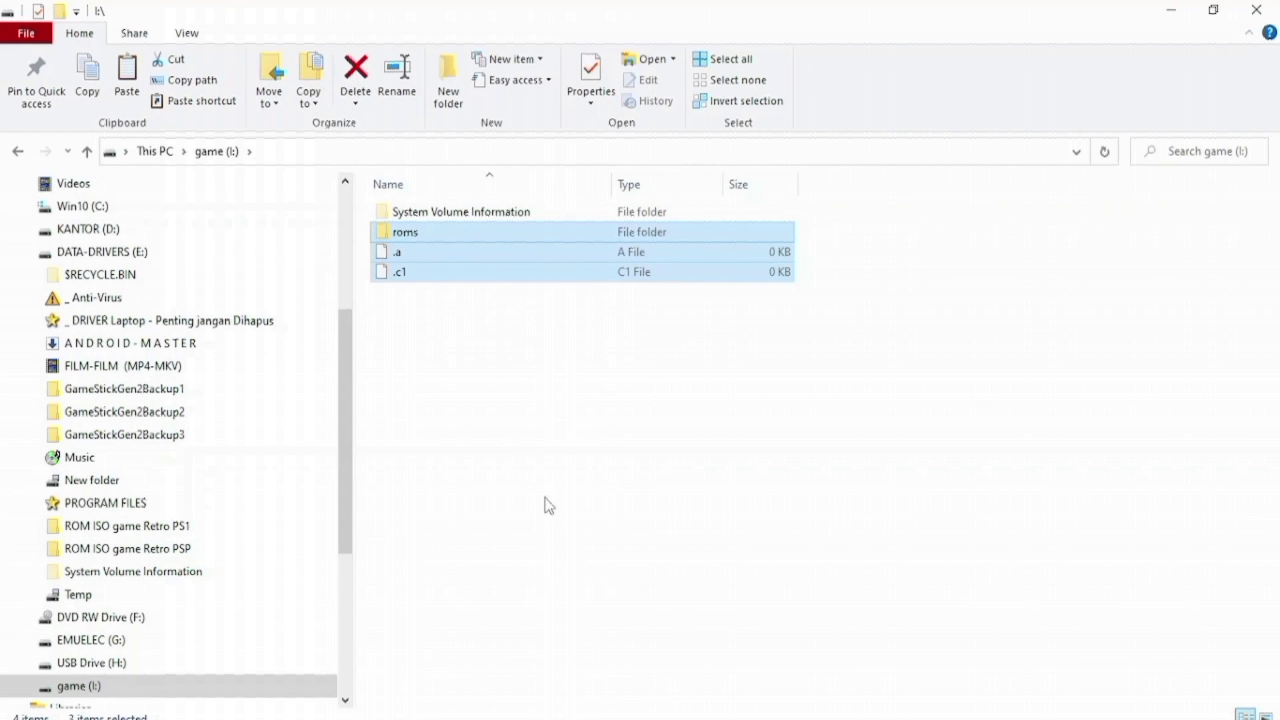
right_click(545, 499)
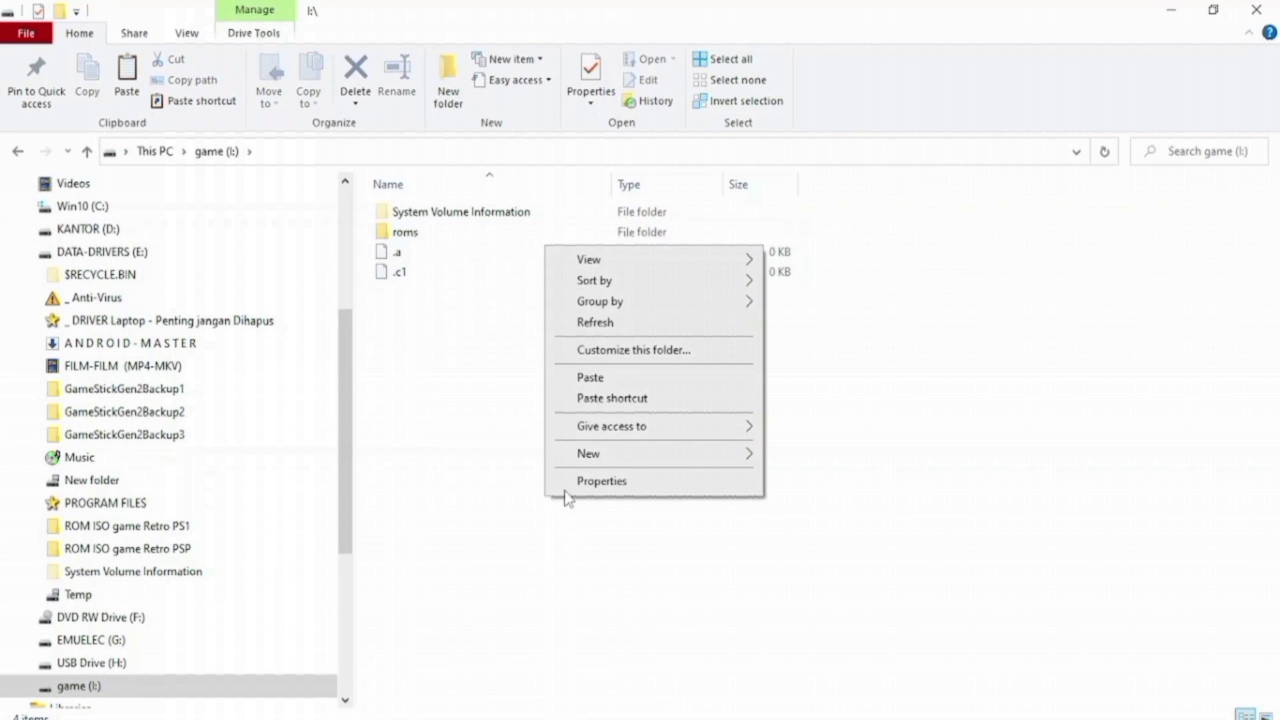
left_click(611, 325)
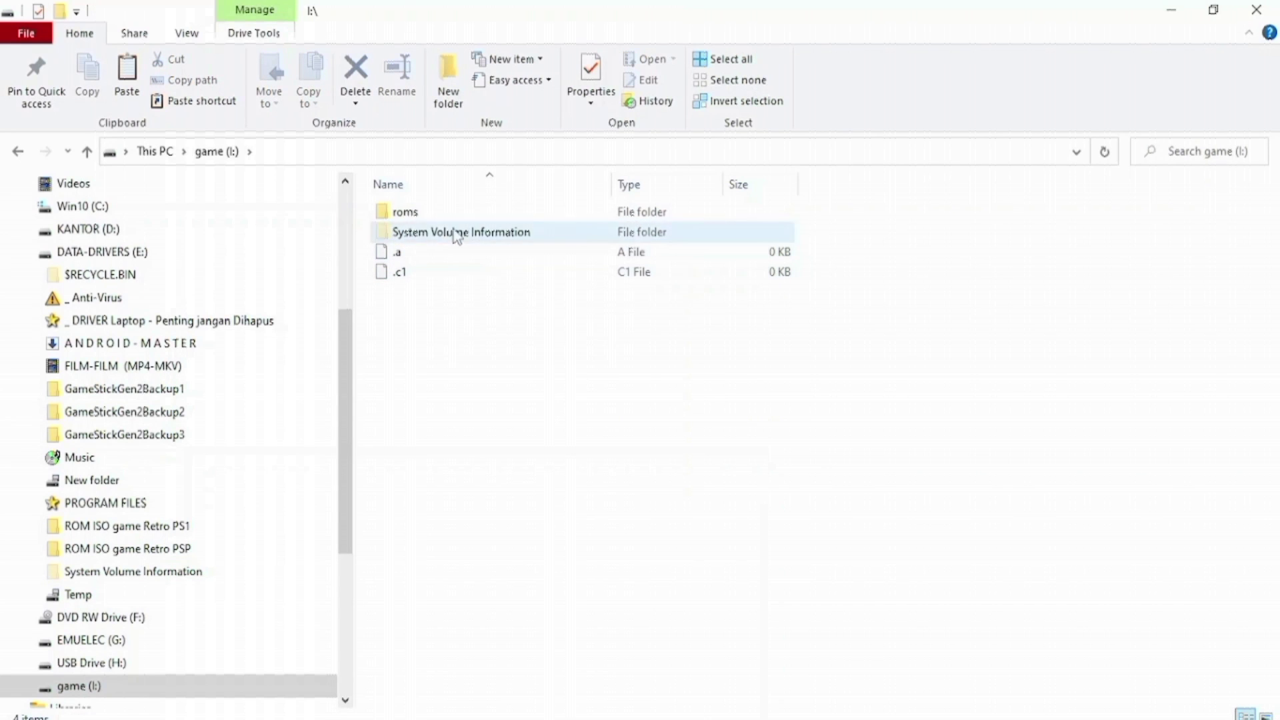
Step: Open the roms folder on the game (I:) drive and show its contents in List layout
double_click(419, 212)
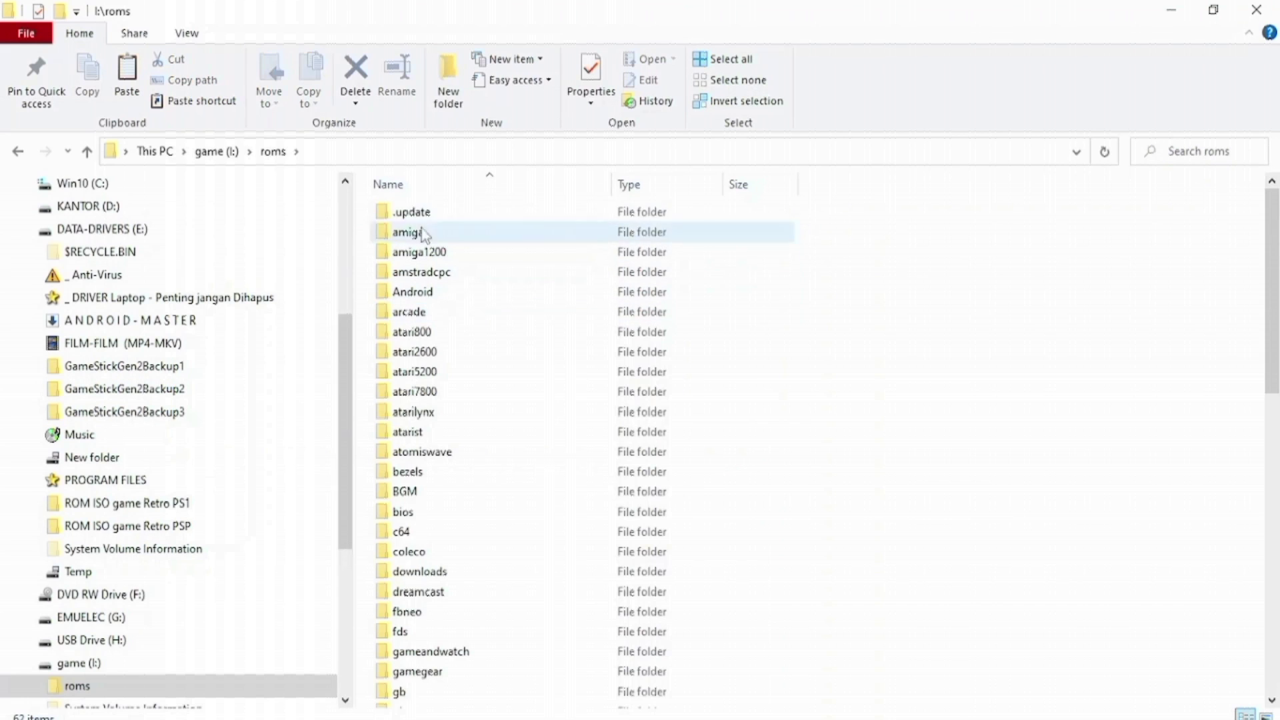
left_click(188, 35)
left_click(296, 80)
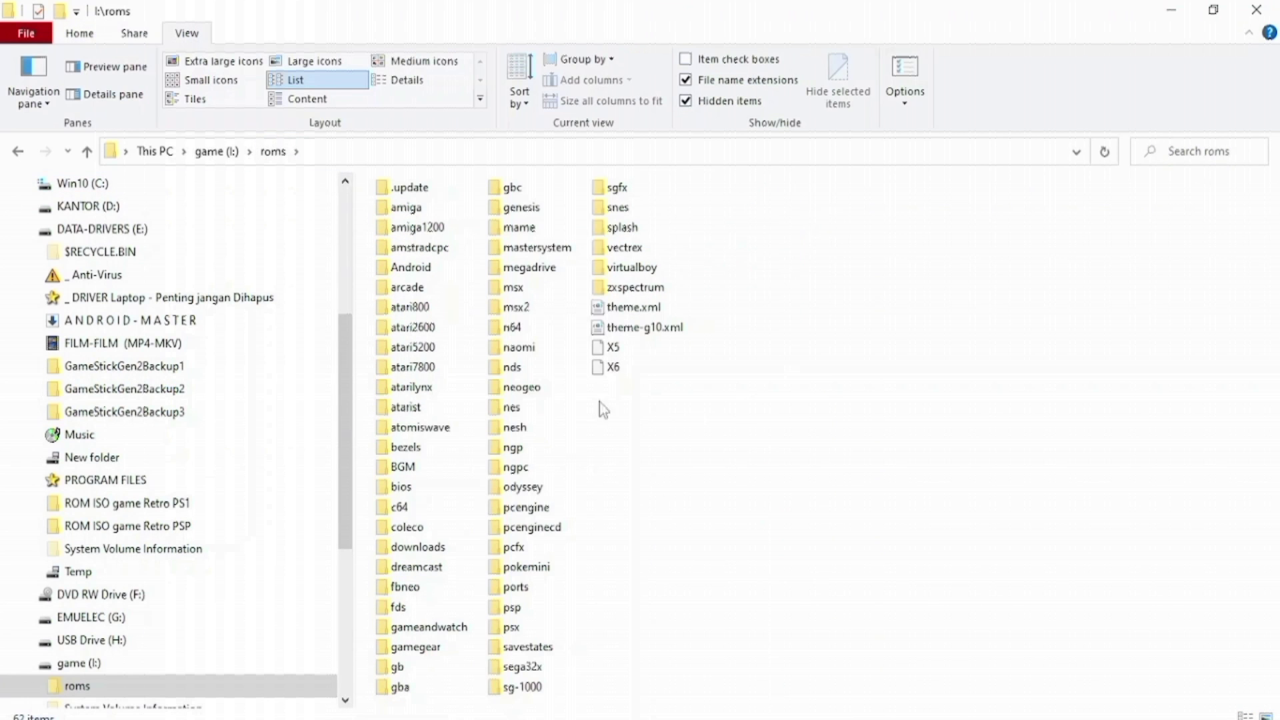
Step: Check the combined size of the .update, Android, bezels, BGM, bios, downloads and splash folders plus the theme XML, X5 and X6 files in roms
left_click(411, 267)
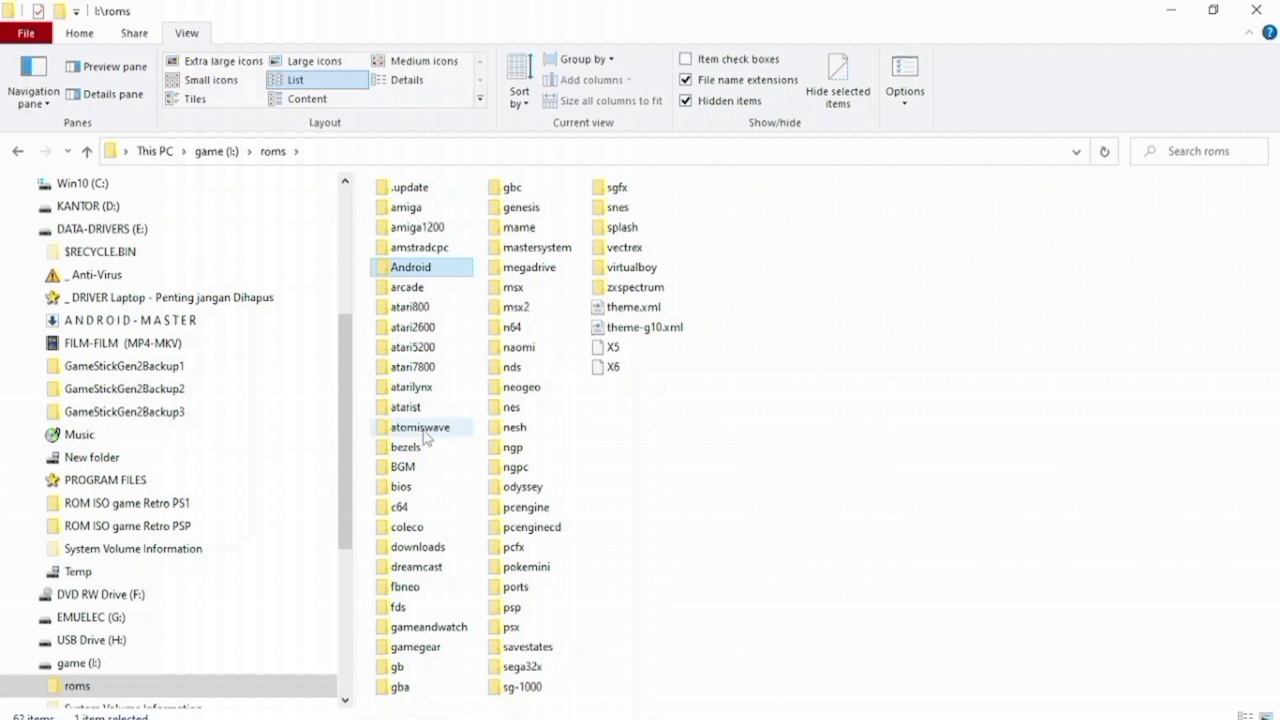
left_click(406, 447, "ctrl")
left_click(403, 467, "ctrl")
left_click(401, 487, "ctrl")
left_click(418, 547, "ctrl")
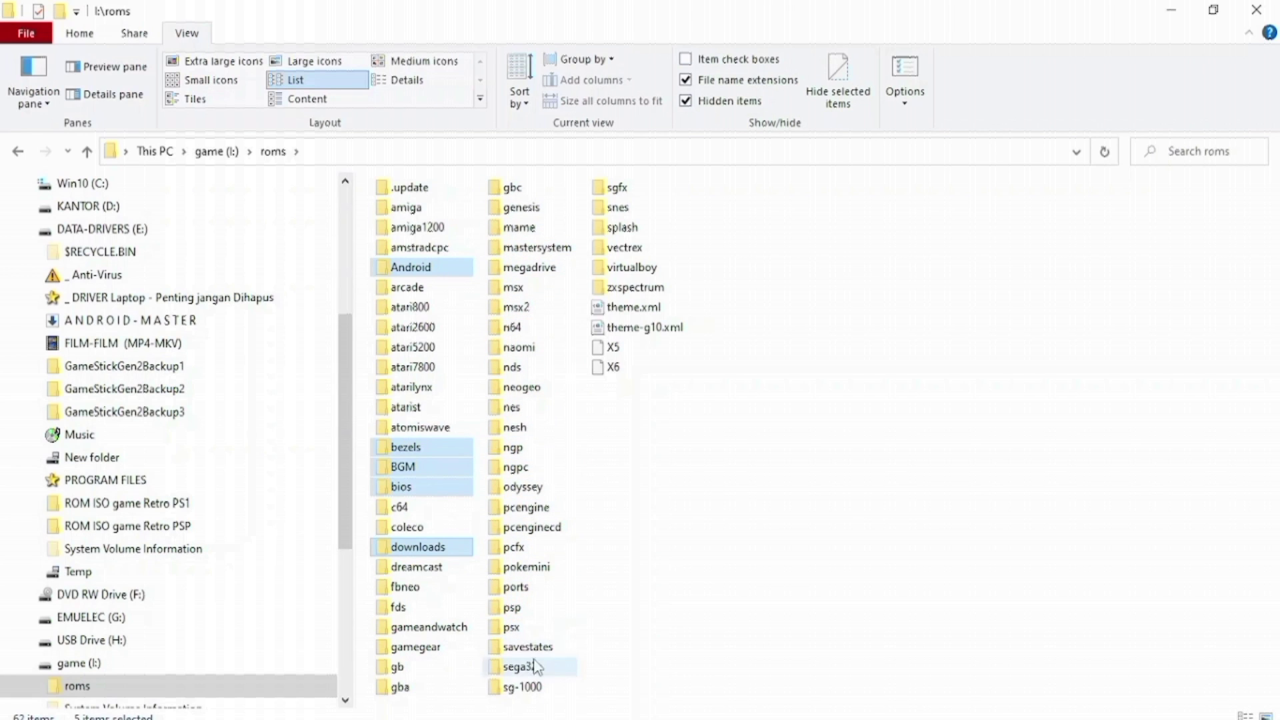
left_click(622, 227, "ctrl")
left_click_drag(663, 298, 615, 478)
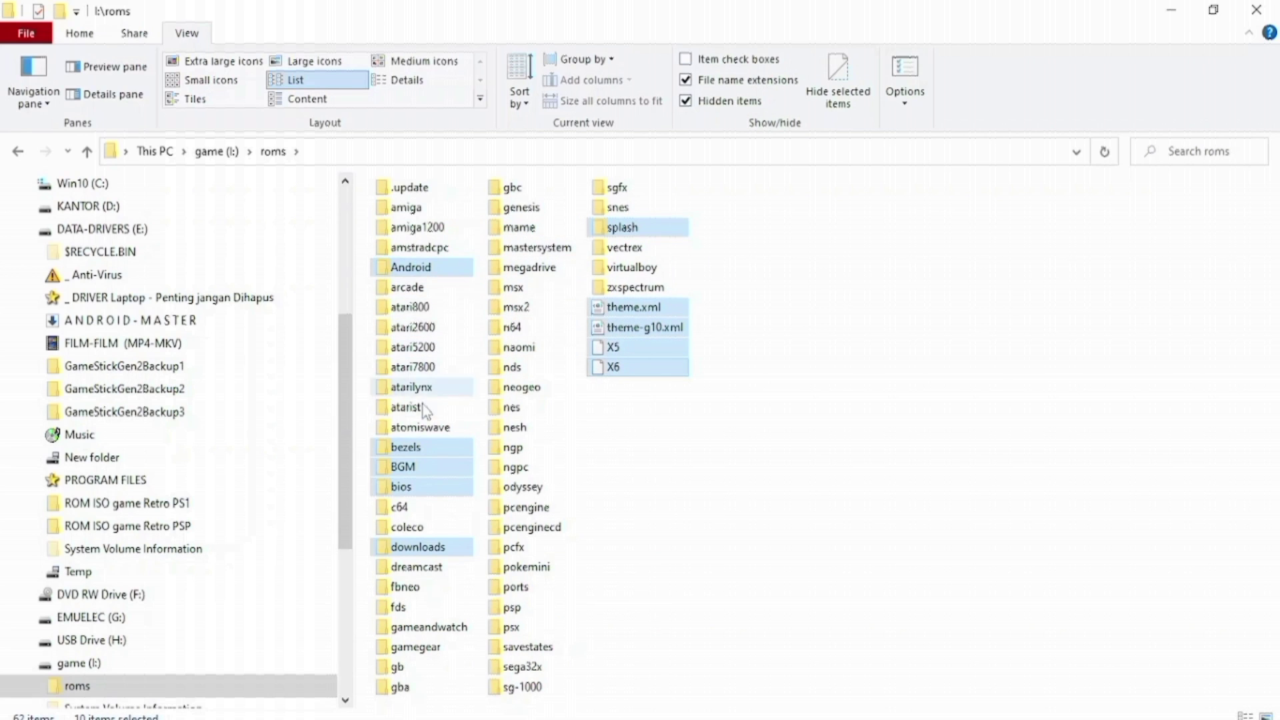
left_click(430, 188, "ctrl")
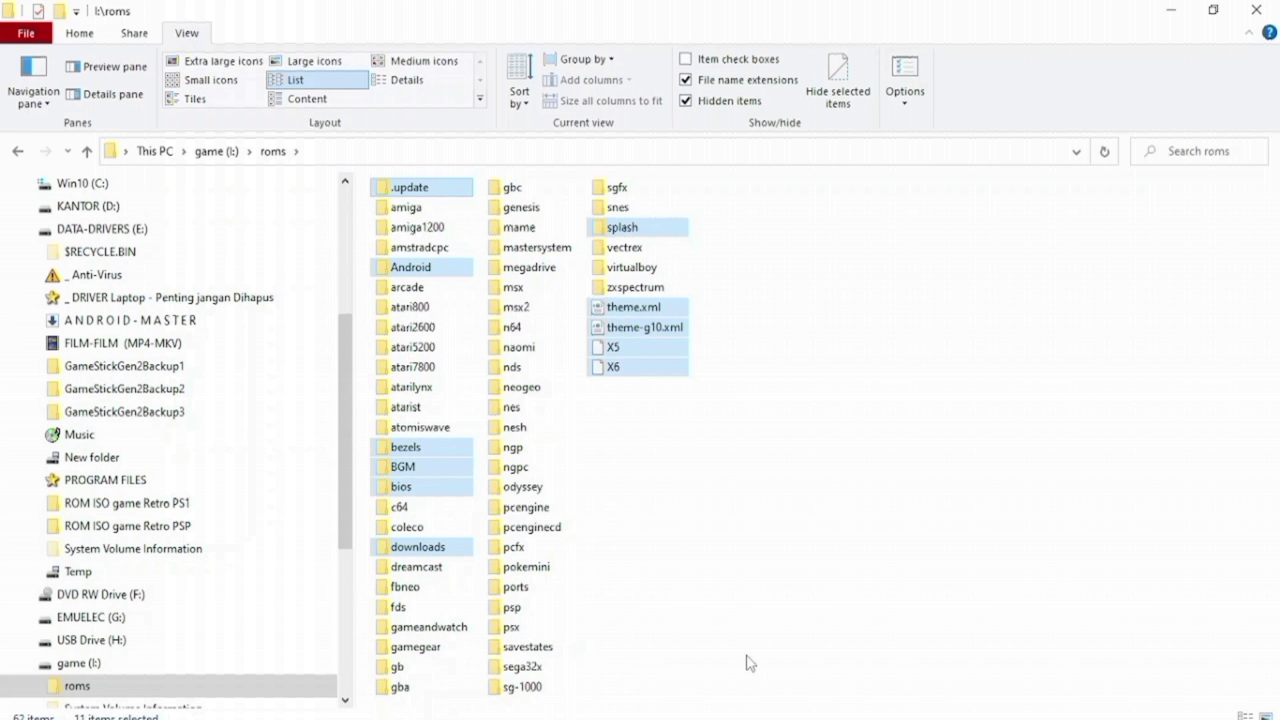
right_click(675, 380)
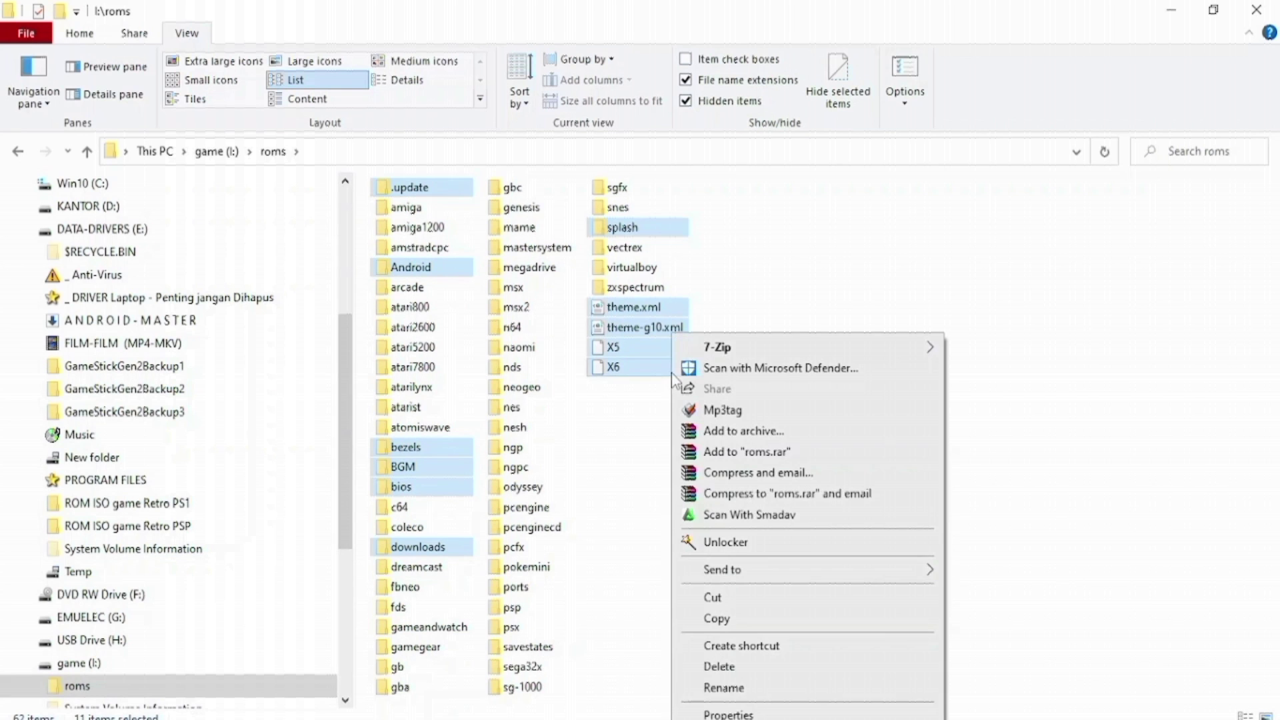
left_click(727, 713)
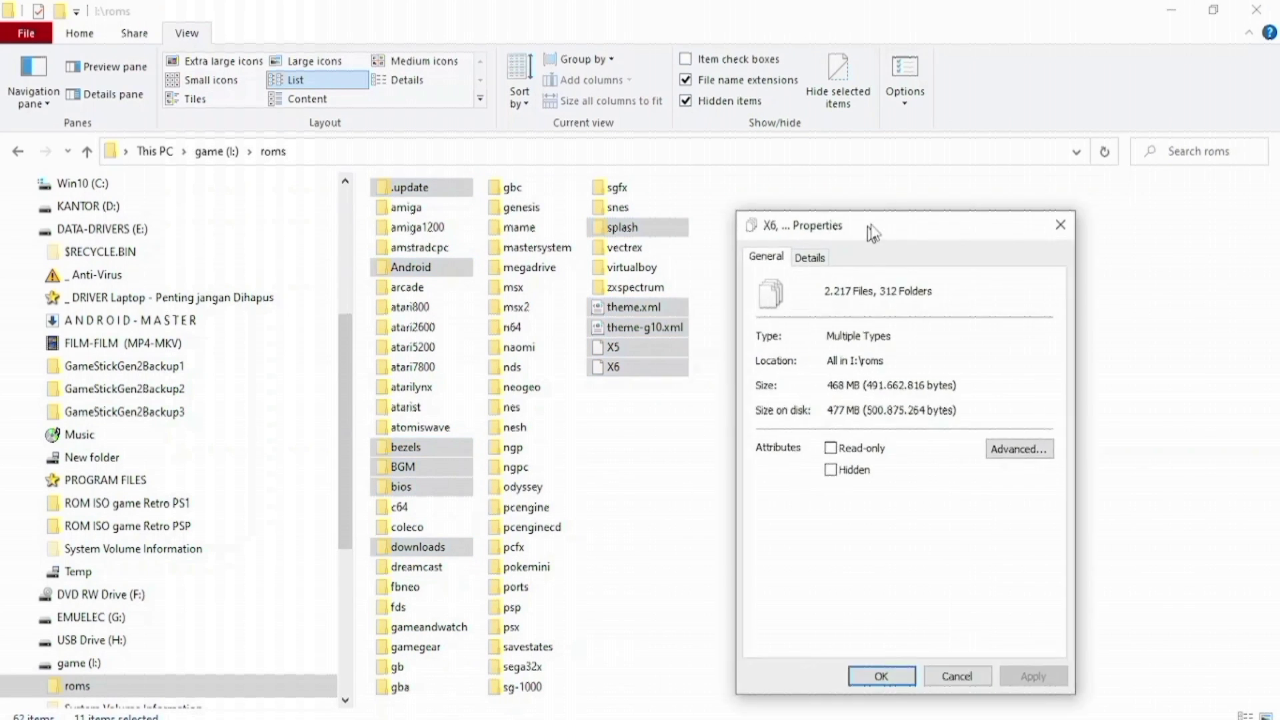
left_click_drag(874, 233, 957, 140)
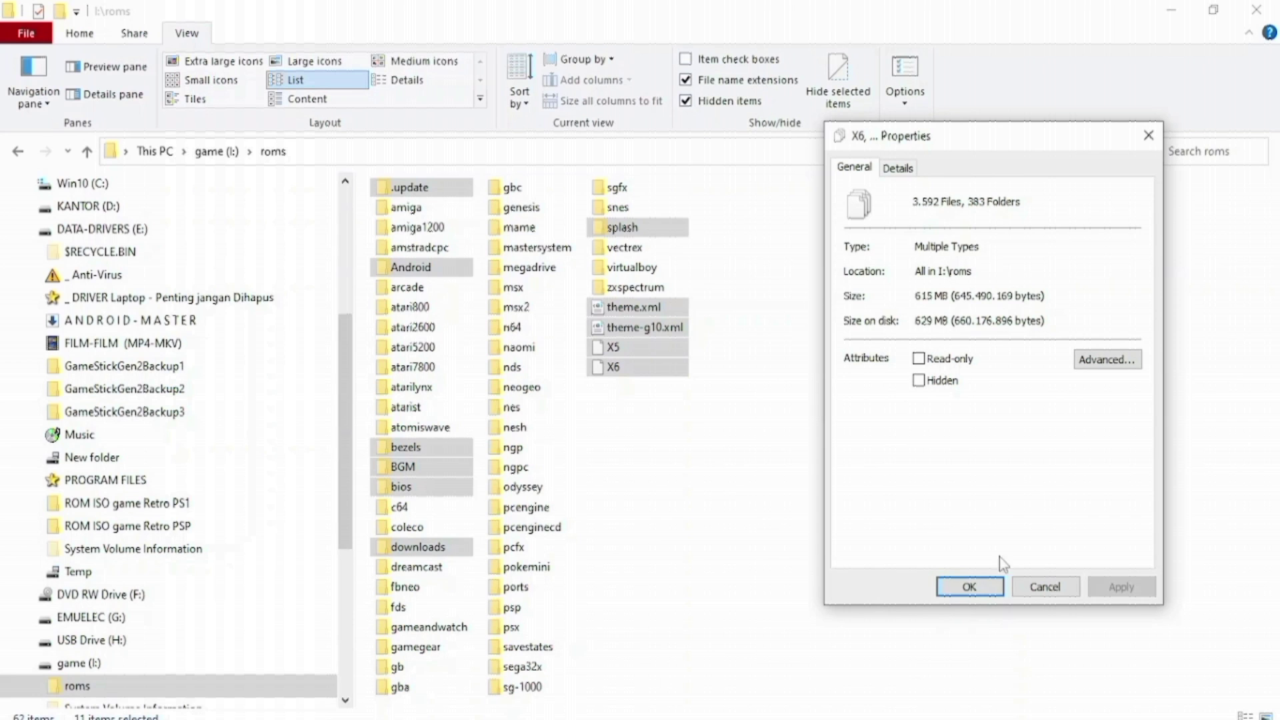
left_click(970, 586)
left_click(833, 526)
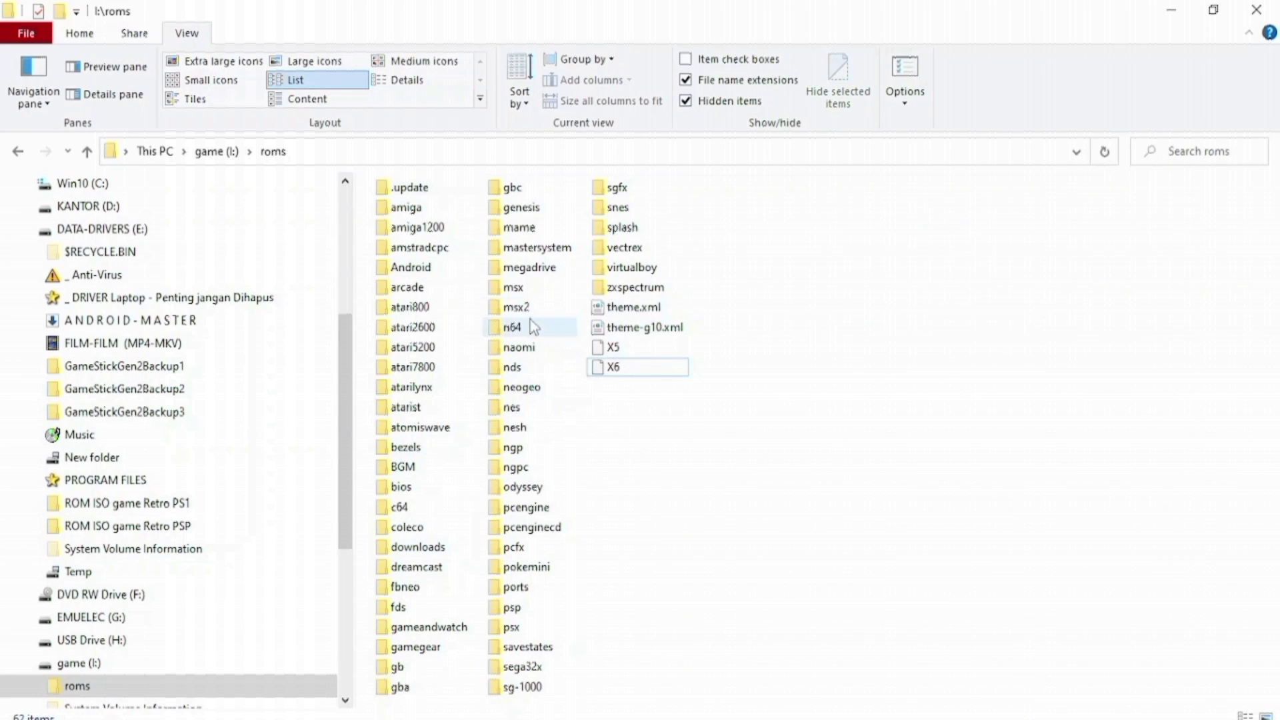
Step: Open gamelist.xml from the genesis folder in Notepad and look through its game entries with their image and video paths
double_click(533, 213)
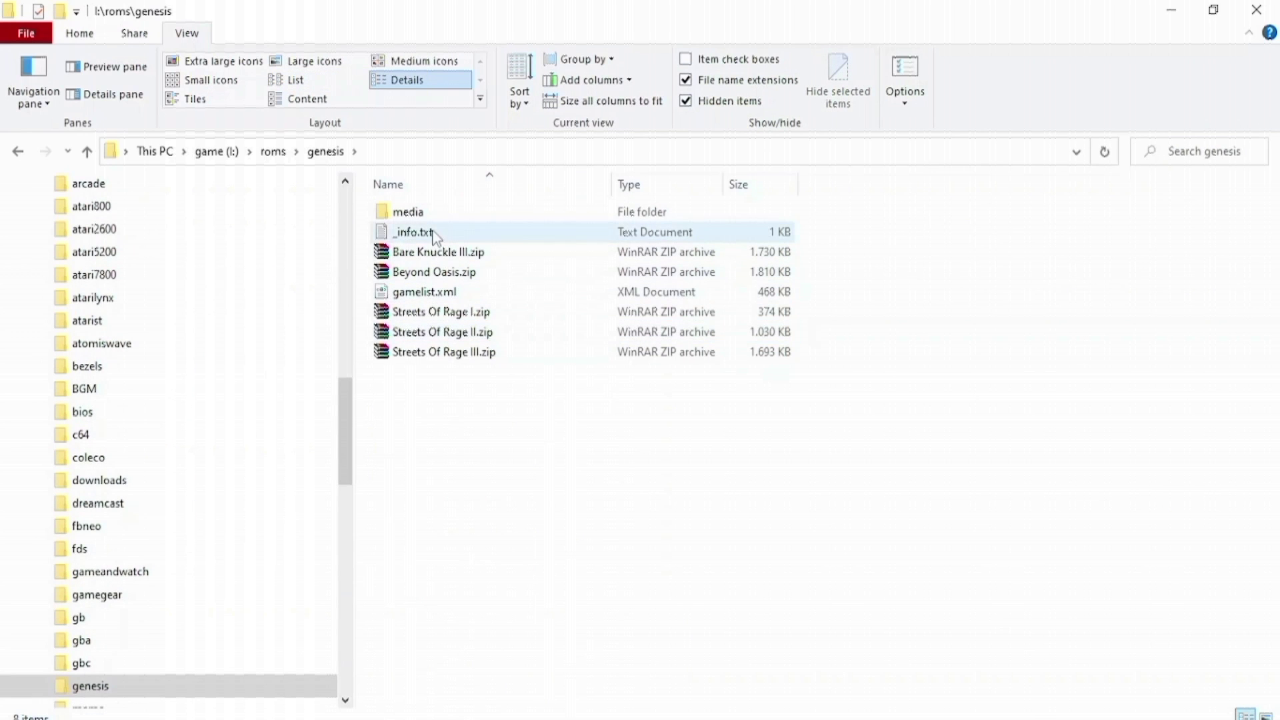
left_click(435, 237)
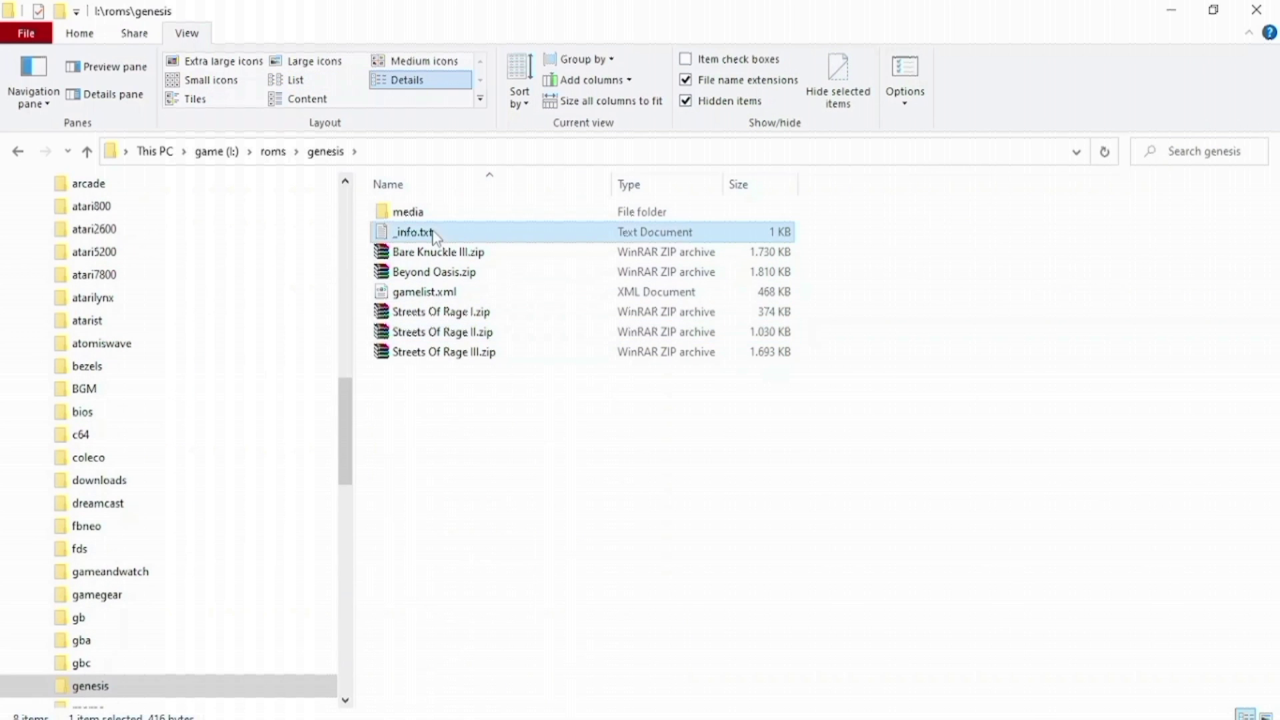
right_click(440, 289)
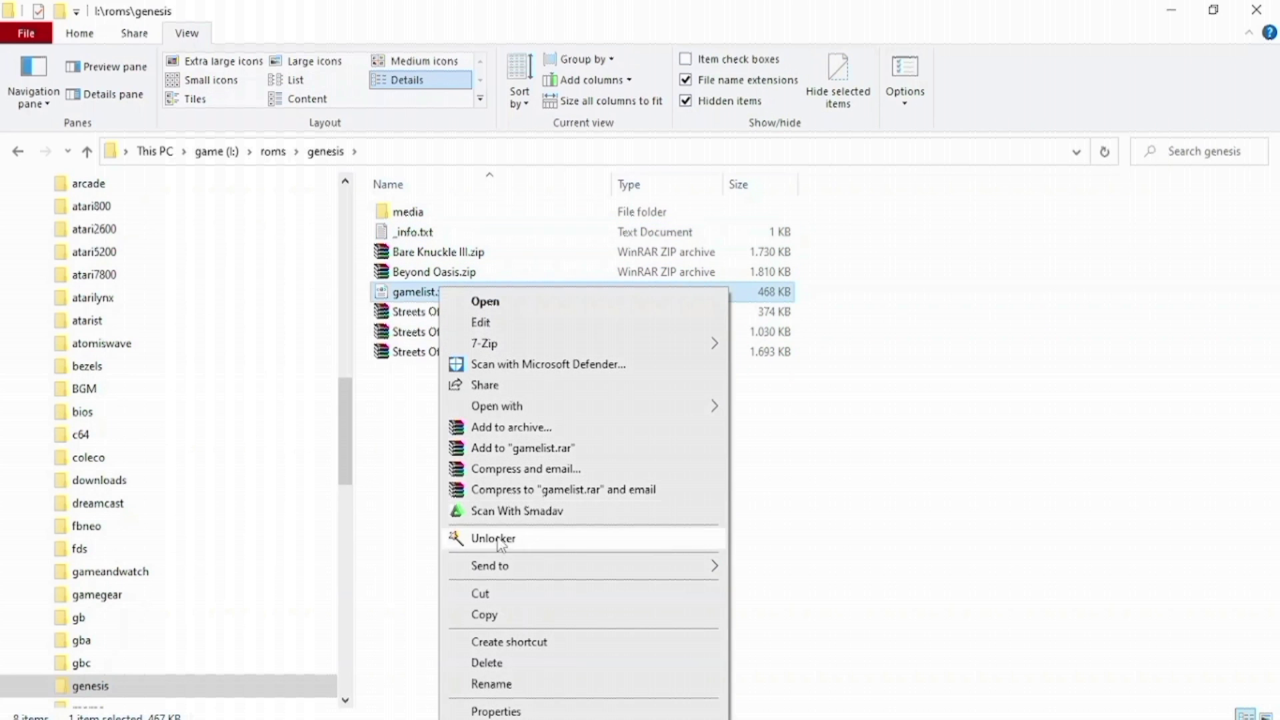
mouse_move(491, 566)
left_click(795, 444)
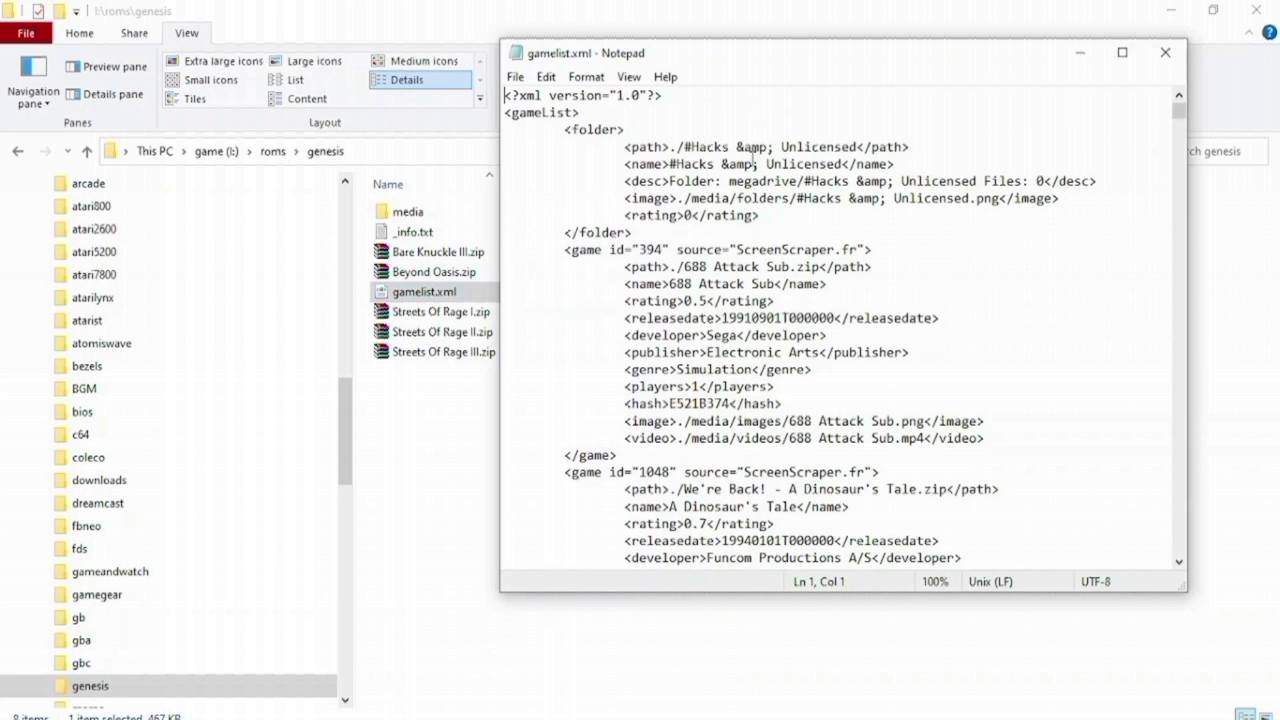
scroll(910, 240, "down", 9)
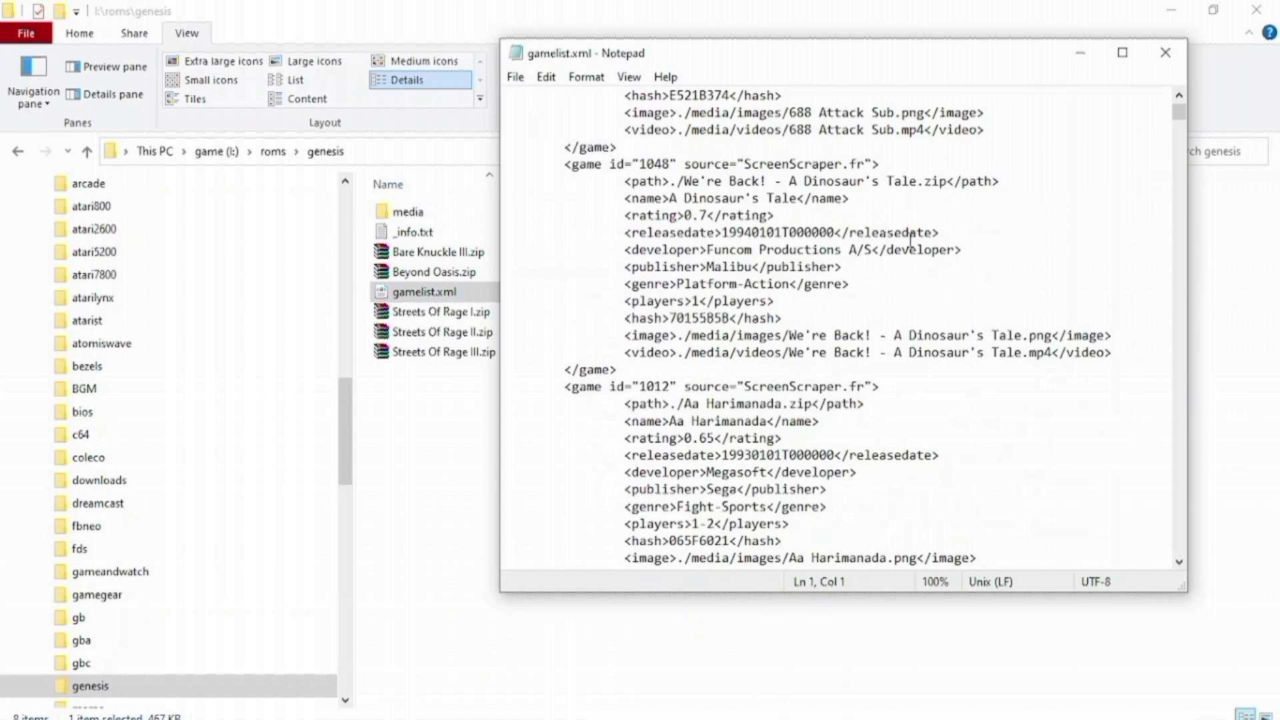
scroll(910, 240, "down", 13)
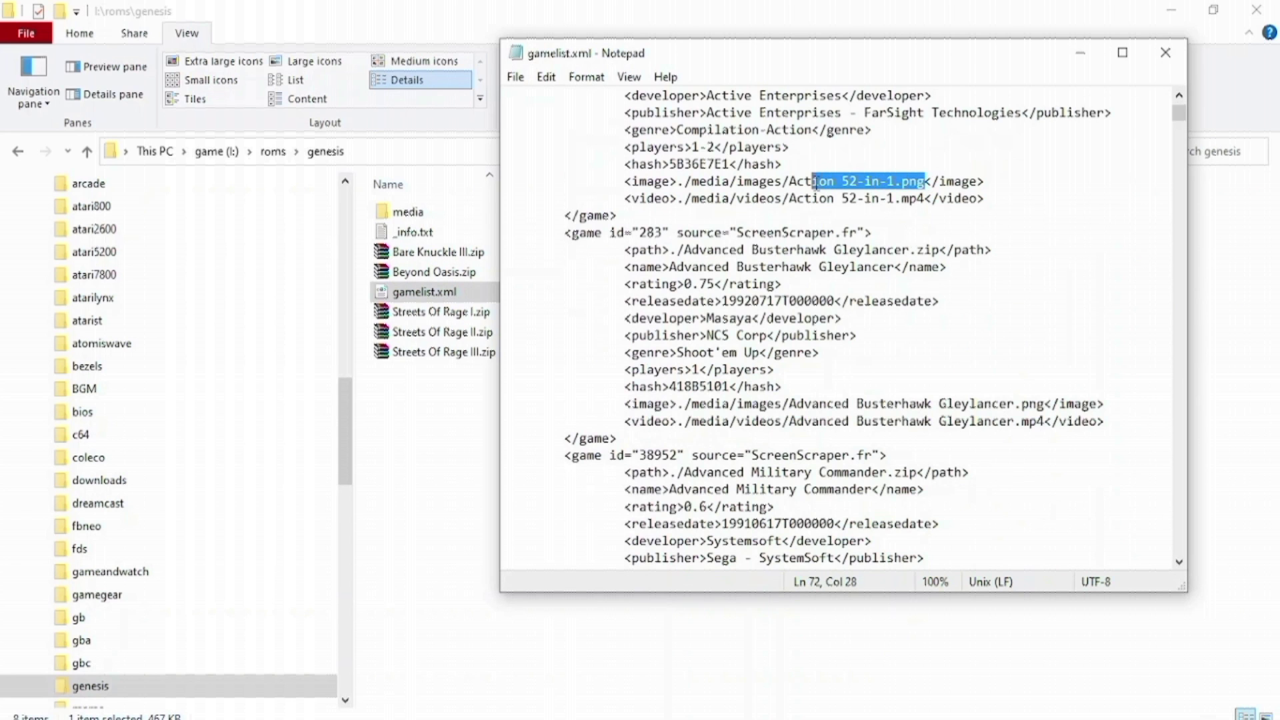
scroll(880, 335, "down", 15)
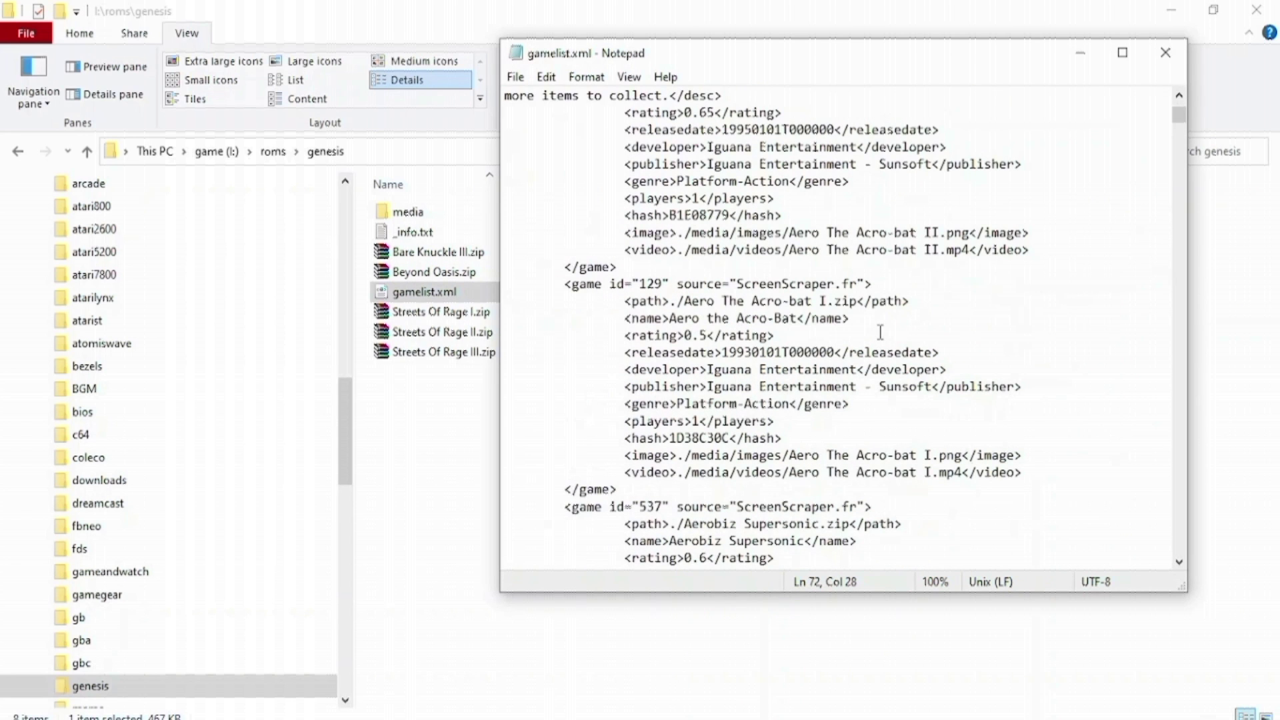
Step: Search gamelist.xml for "street", then try "street of r" in both the down and up directions
key("ctrl+f")
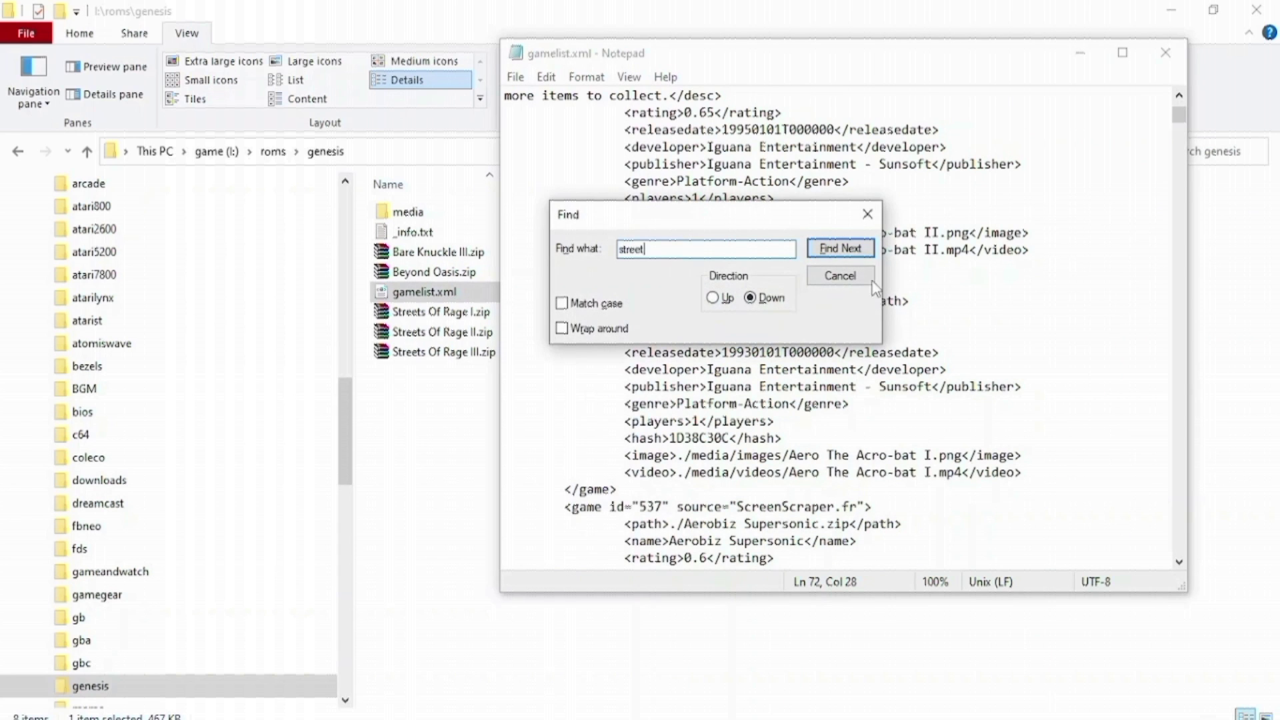
type("street")
left_click(866, 260)
left_click(866, 257)
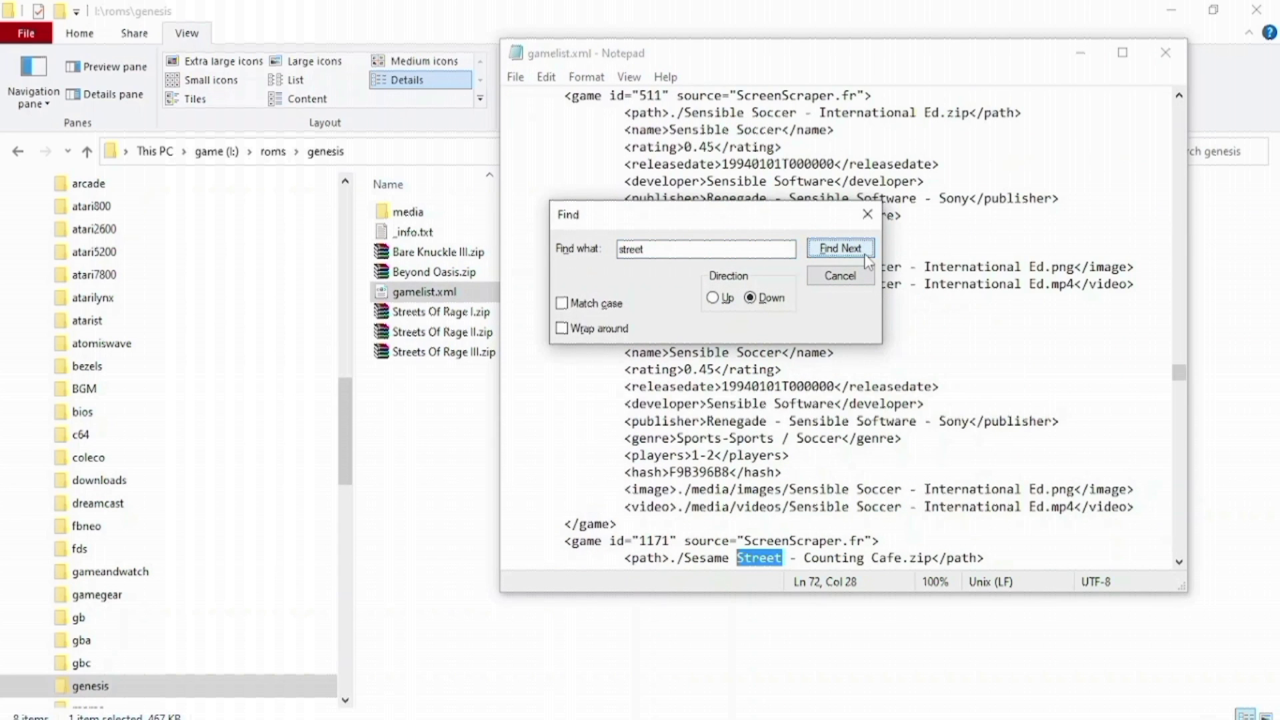
left_click(867, 260)
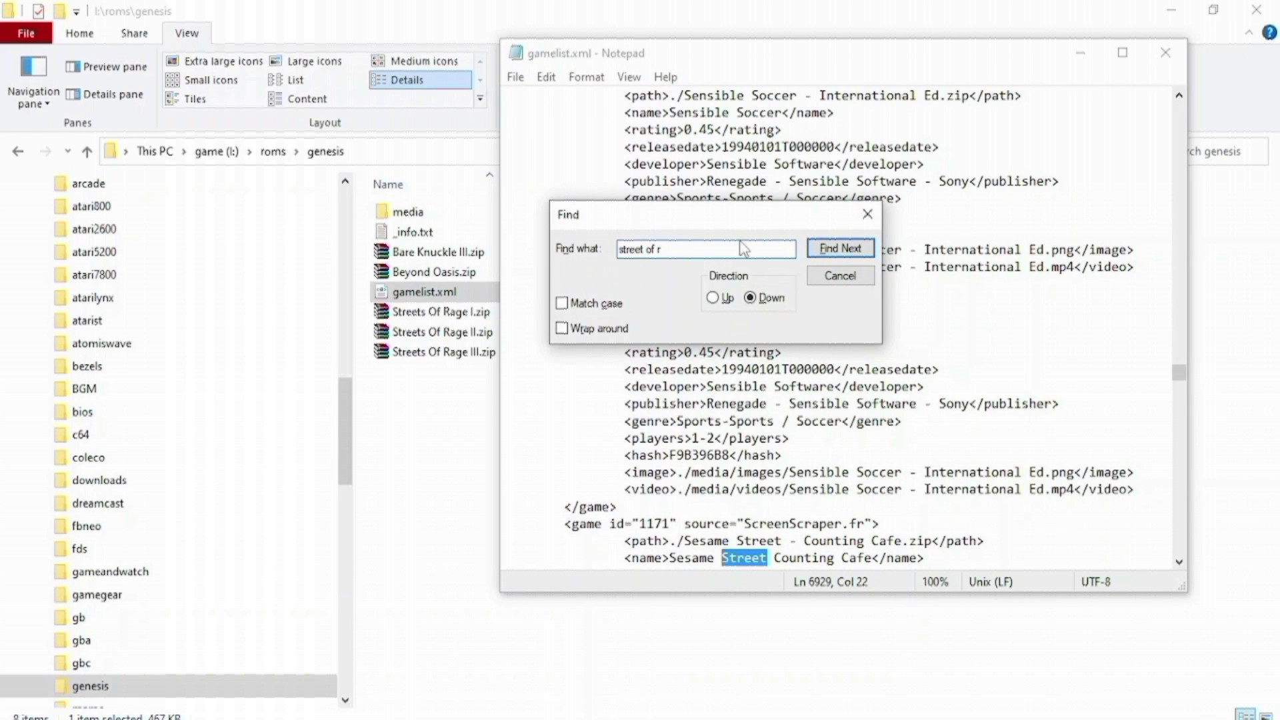
left_click(846, 250)
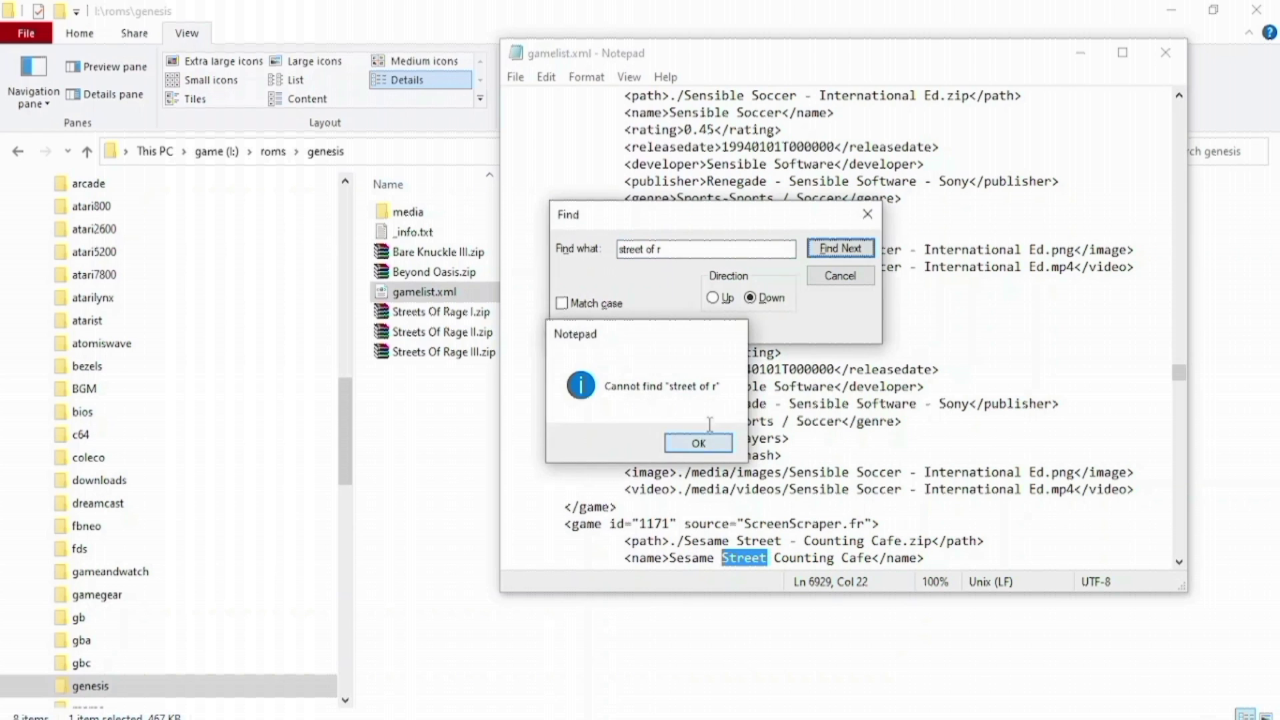
left_click(699, 441)
left_click(847, 257)
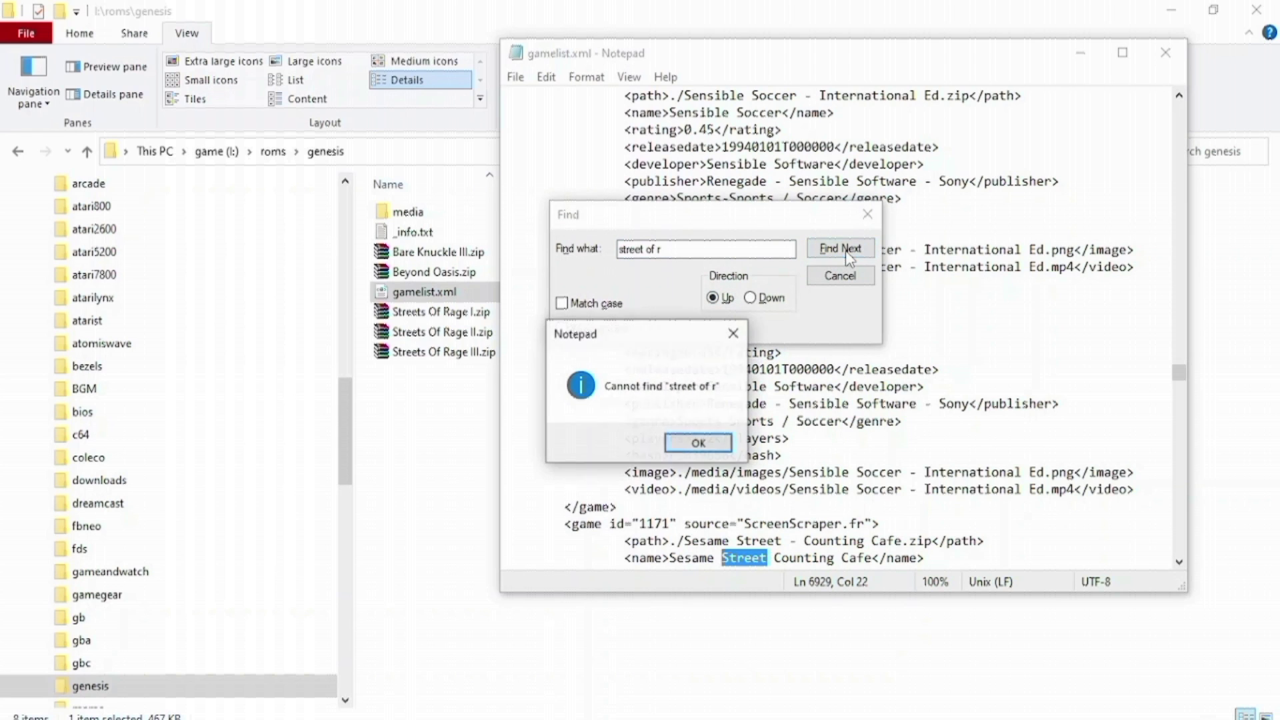
left_click(699, 442)
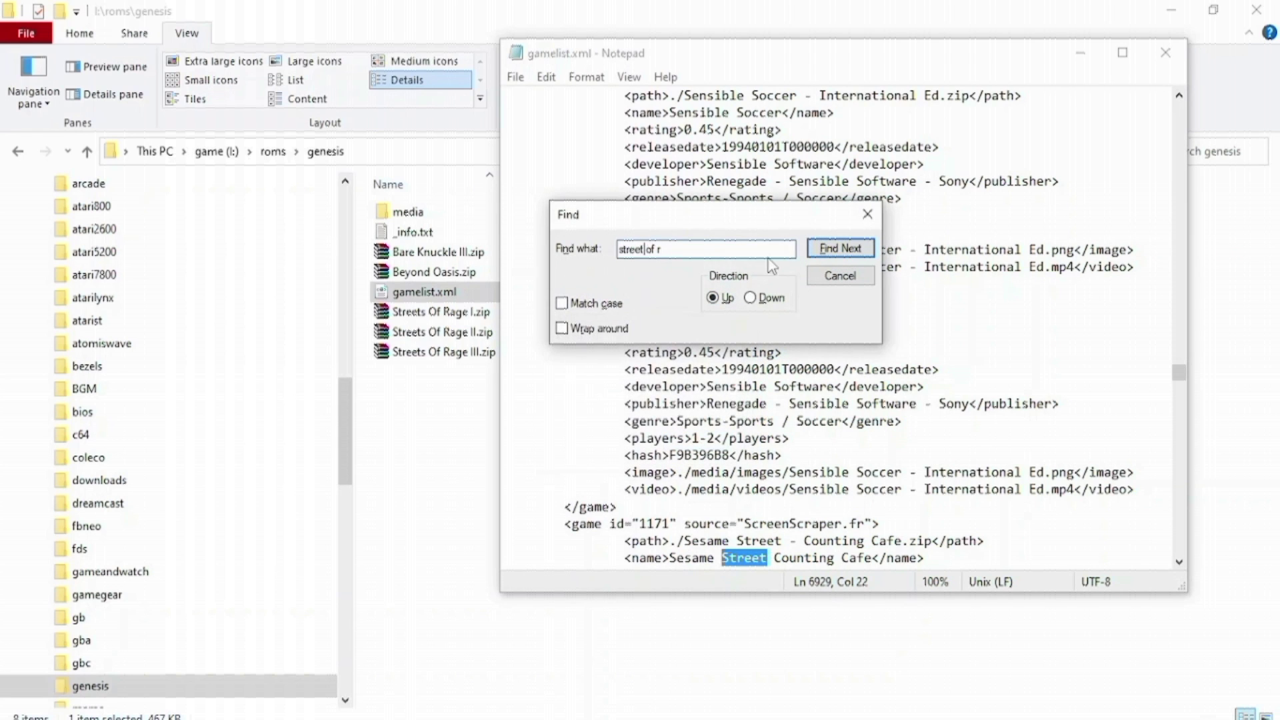
Step: Search downward for "streets of r" and examine the matching game entry's name and Bare Knuckle III media paths
left_click(838, 251)
left_click(703, 443)
left_click(839, 249)
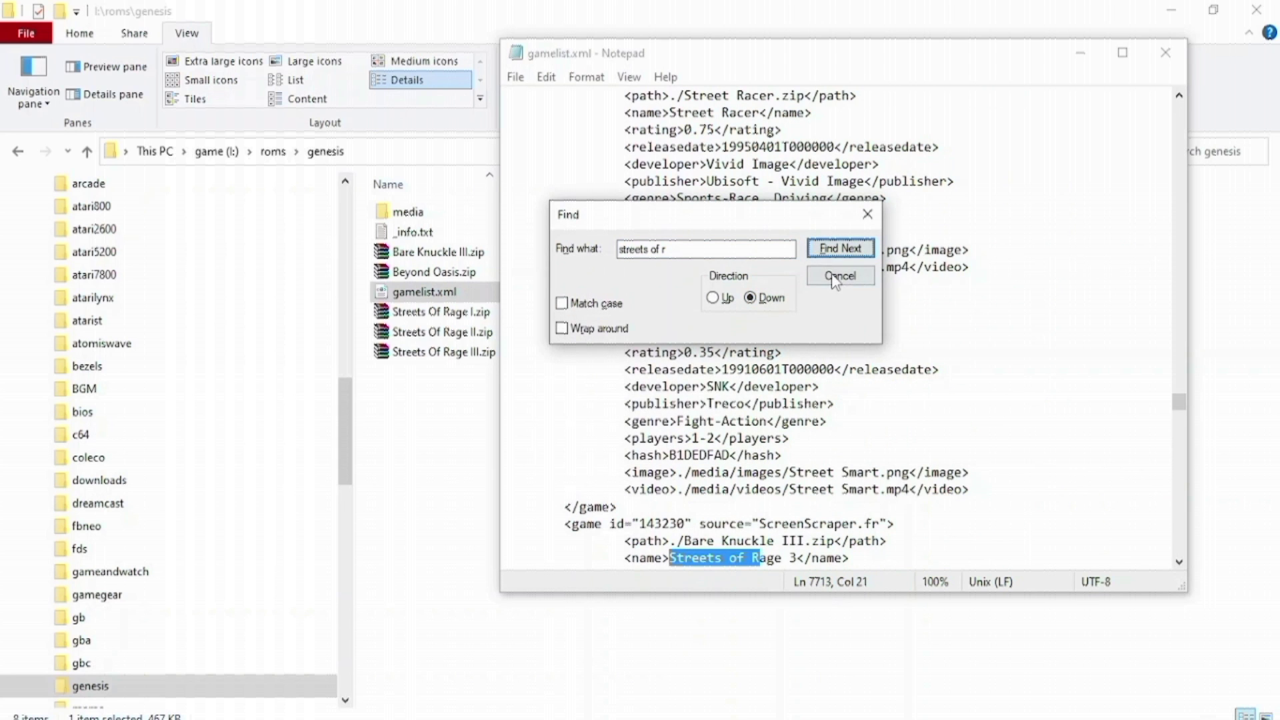
left_click(835, 276)
scroll(827, 425, "down", 5)
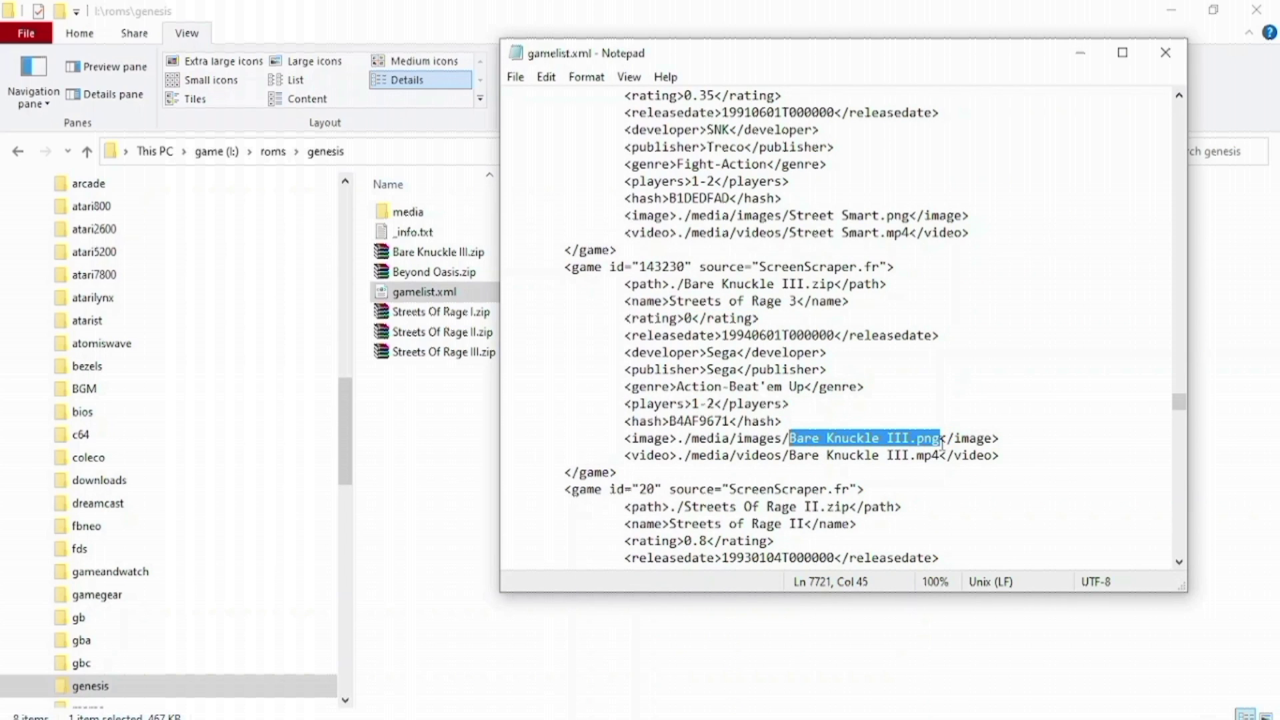
key("ctrl+f")
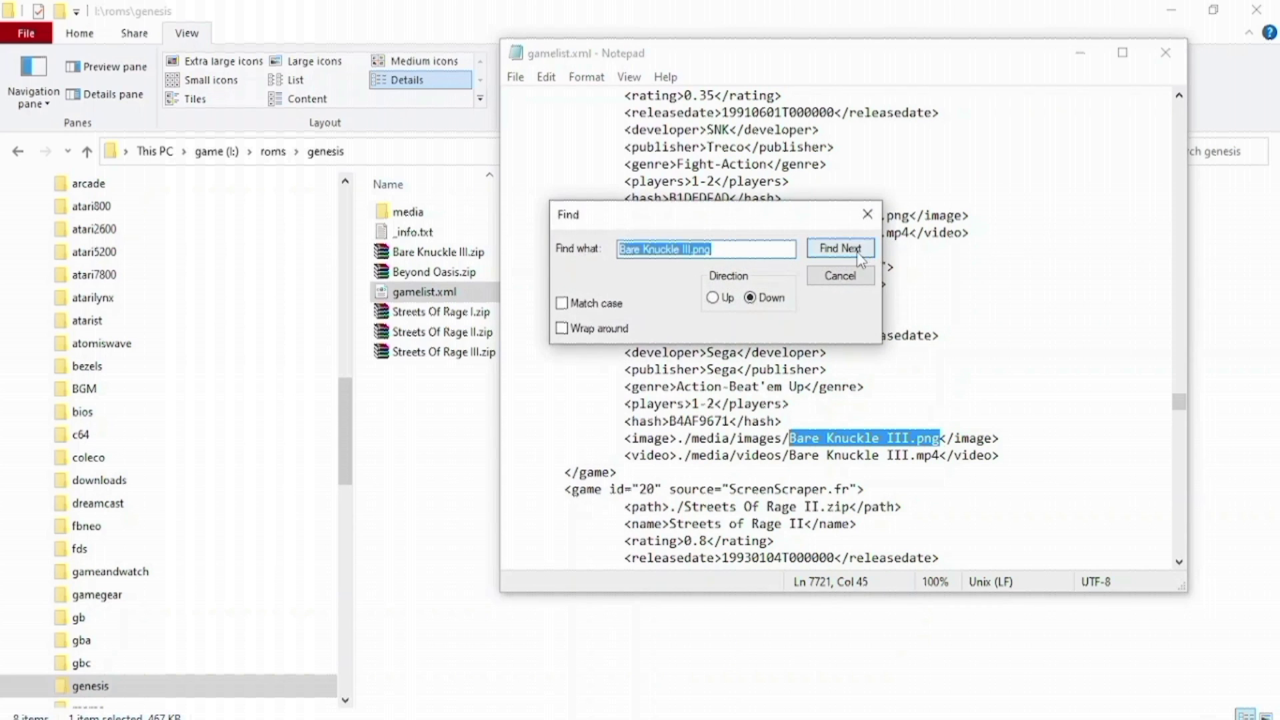
left_click(817, 273)
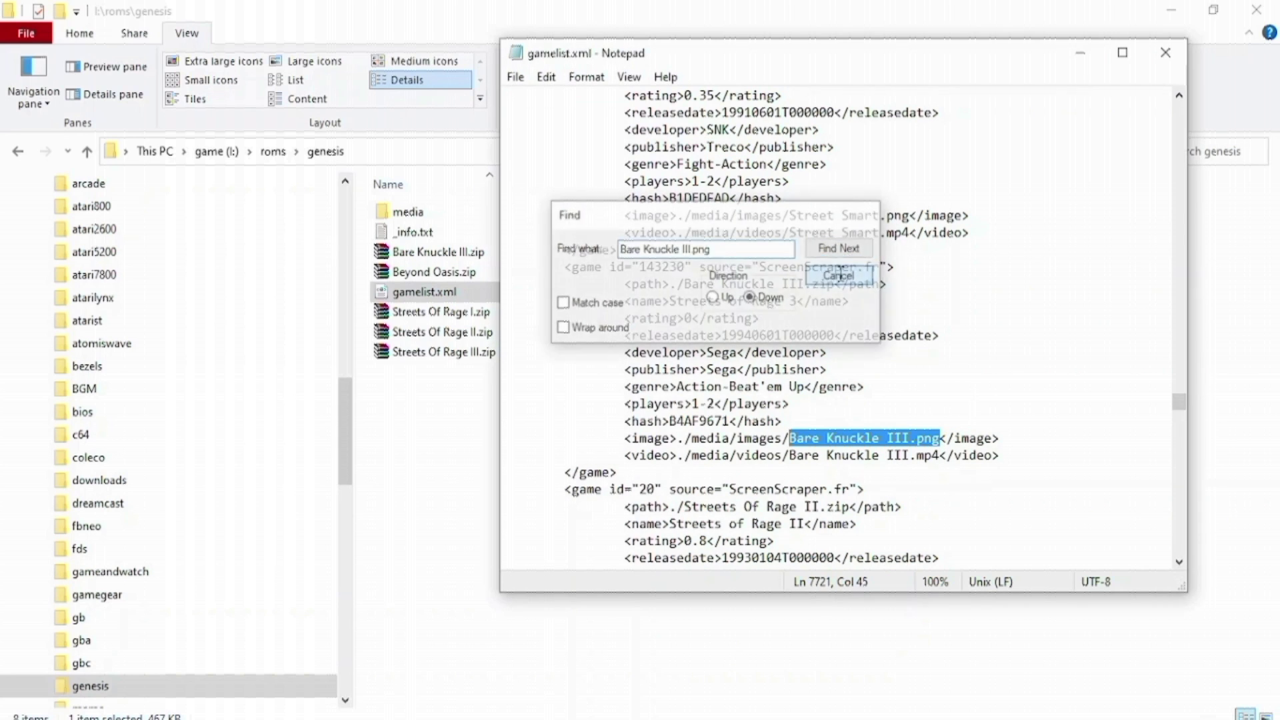
Step: Find the successive "Streets of Rage" matches up to the Streets Of Rage I entry, review that entry and close gamelist.xml
left_click_drag(782, 301, 693, 301)
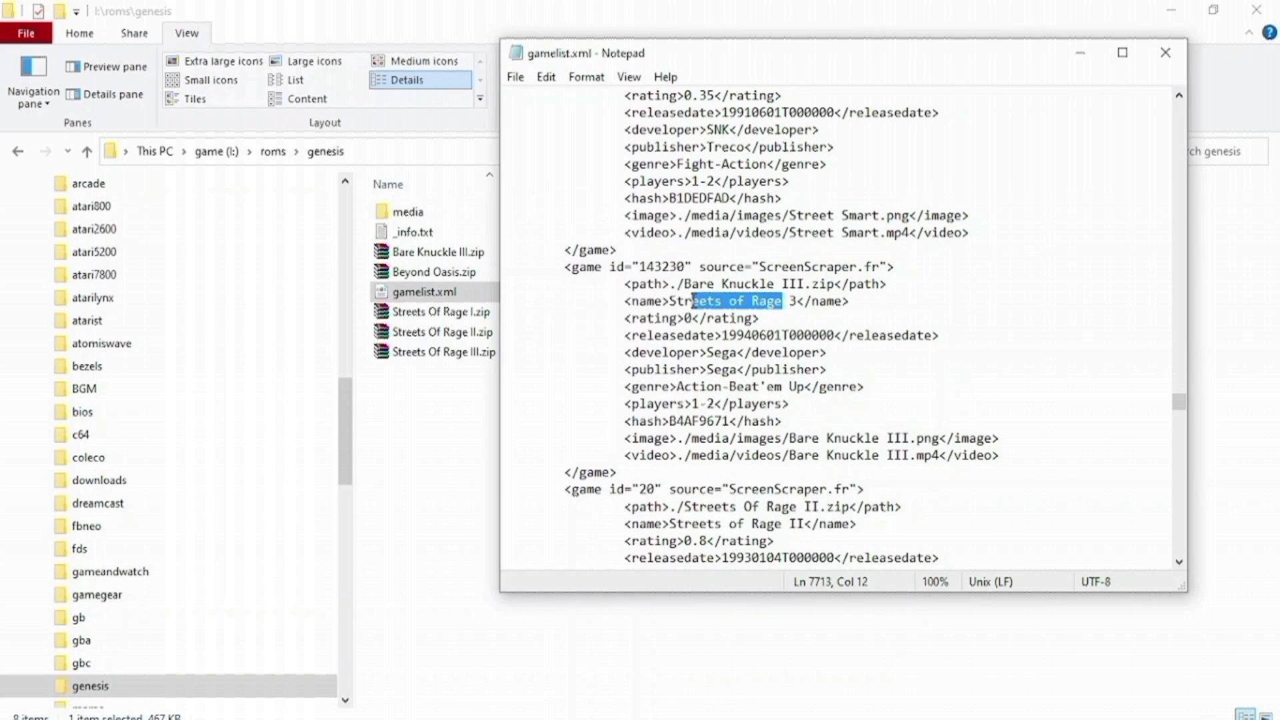
key("ctrl+f")
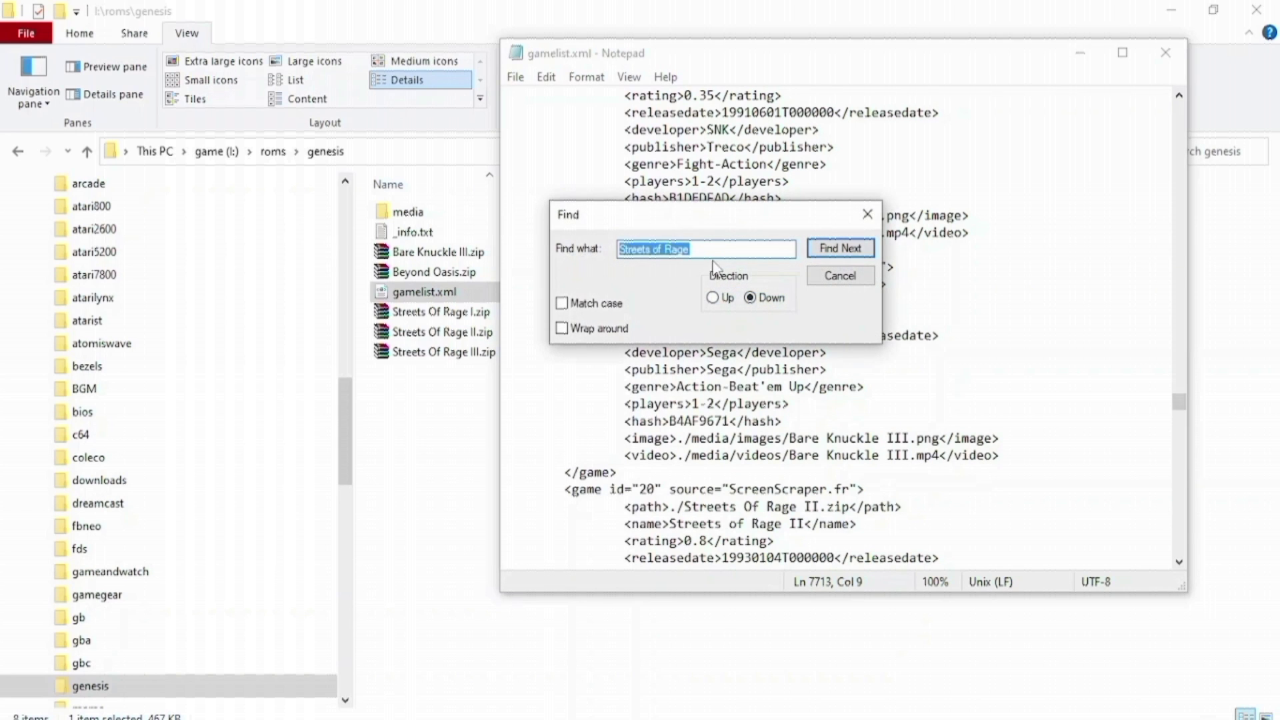
left_click(827, 257)
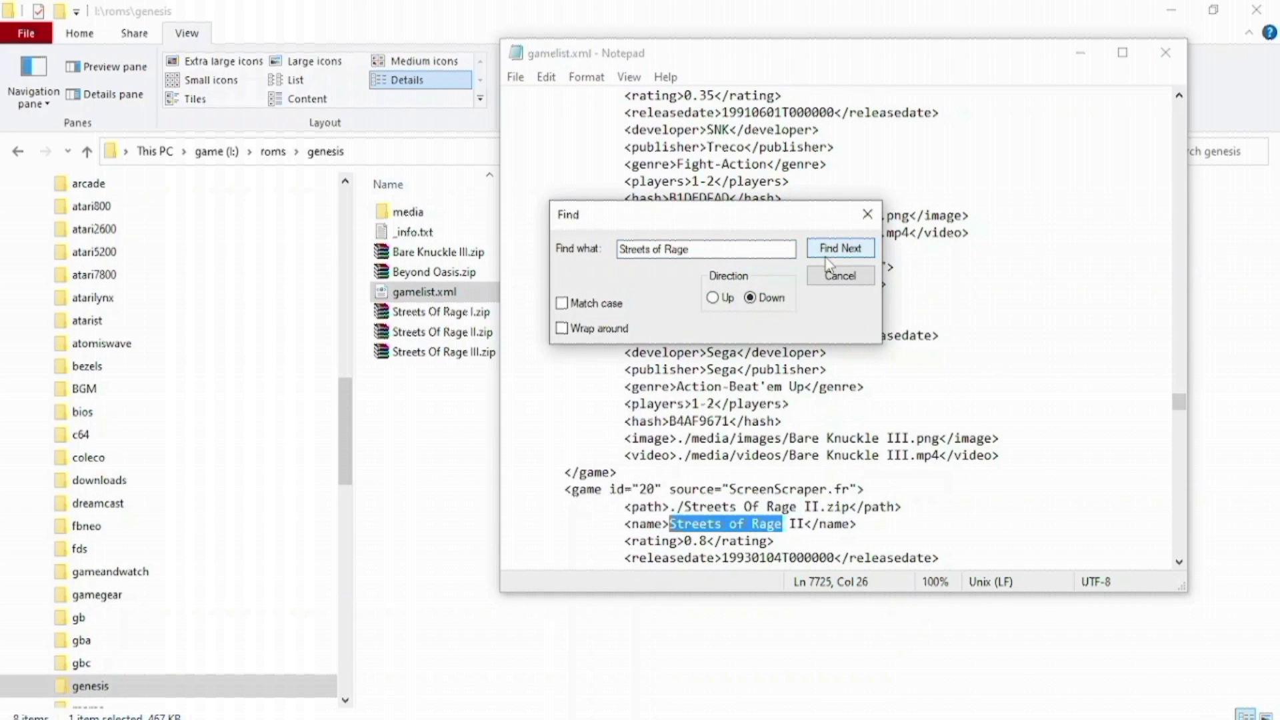
left_click(827, 257)
left_click(827, 257)
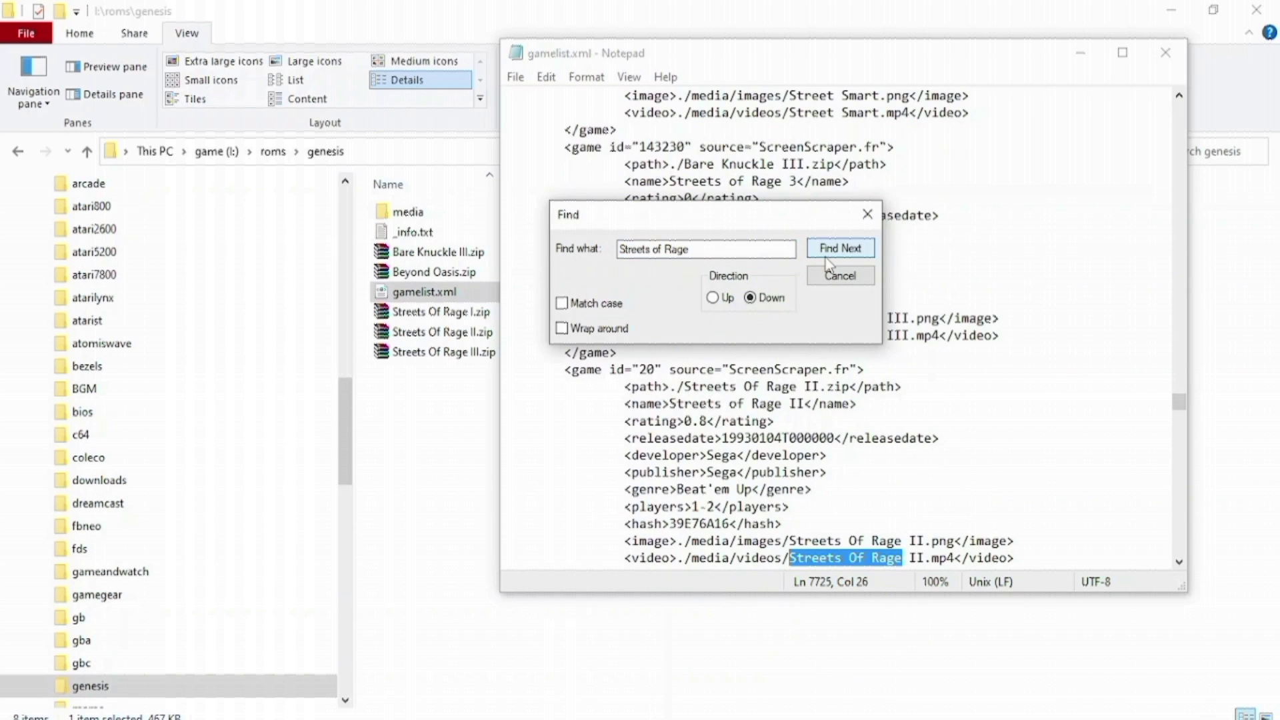
left_click(829, 257)
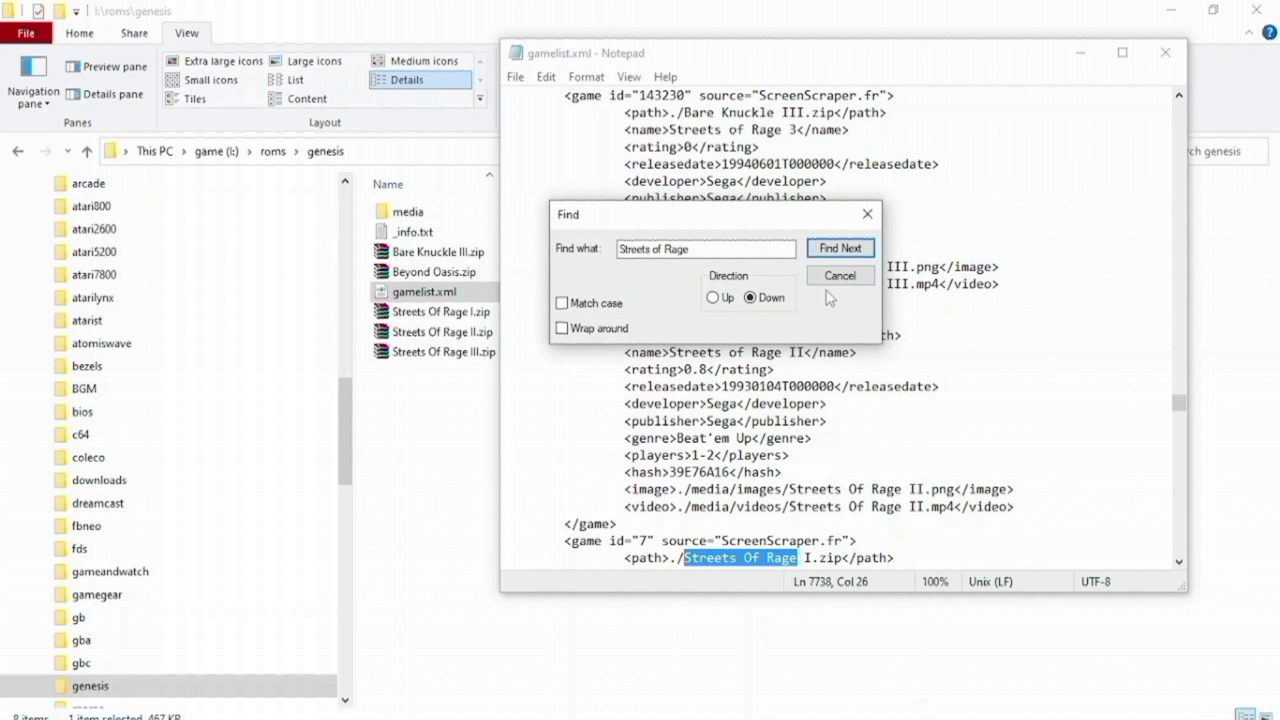
left_click(837, 276)
scroll(887, 378, "down", 5)
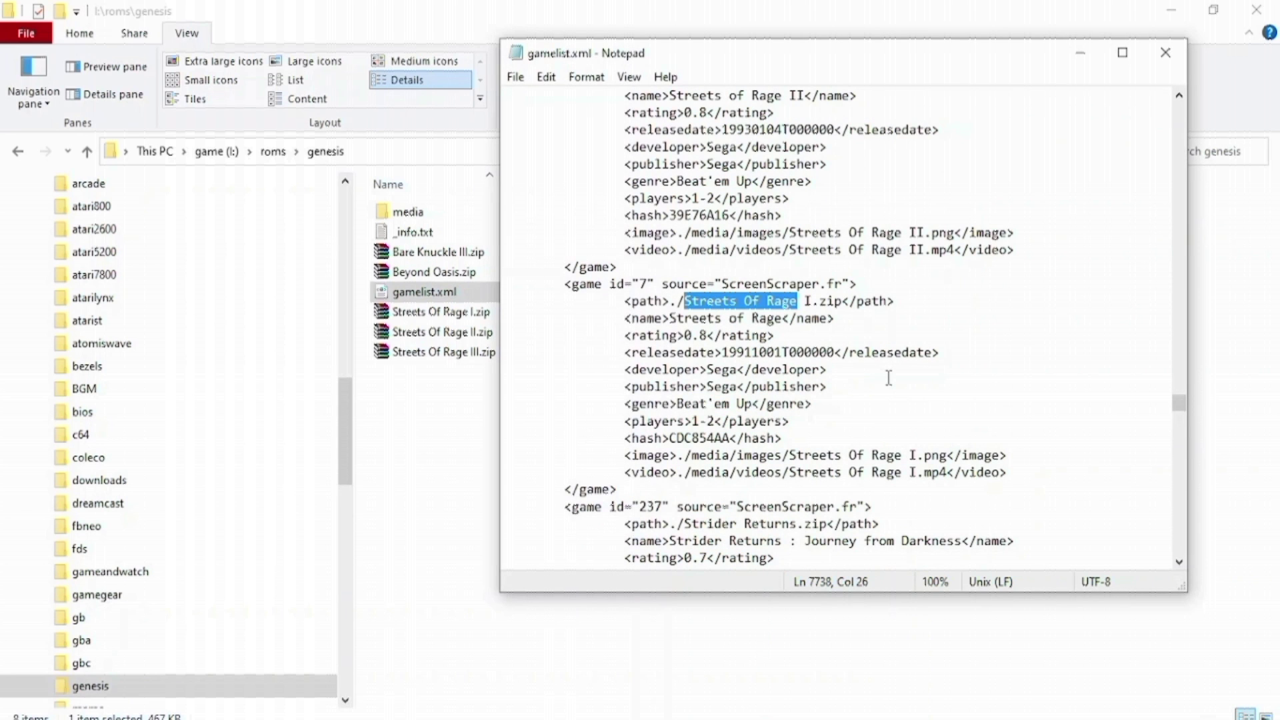
left_click(1163, 55)
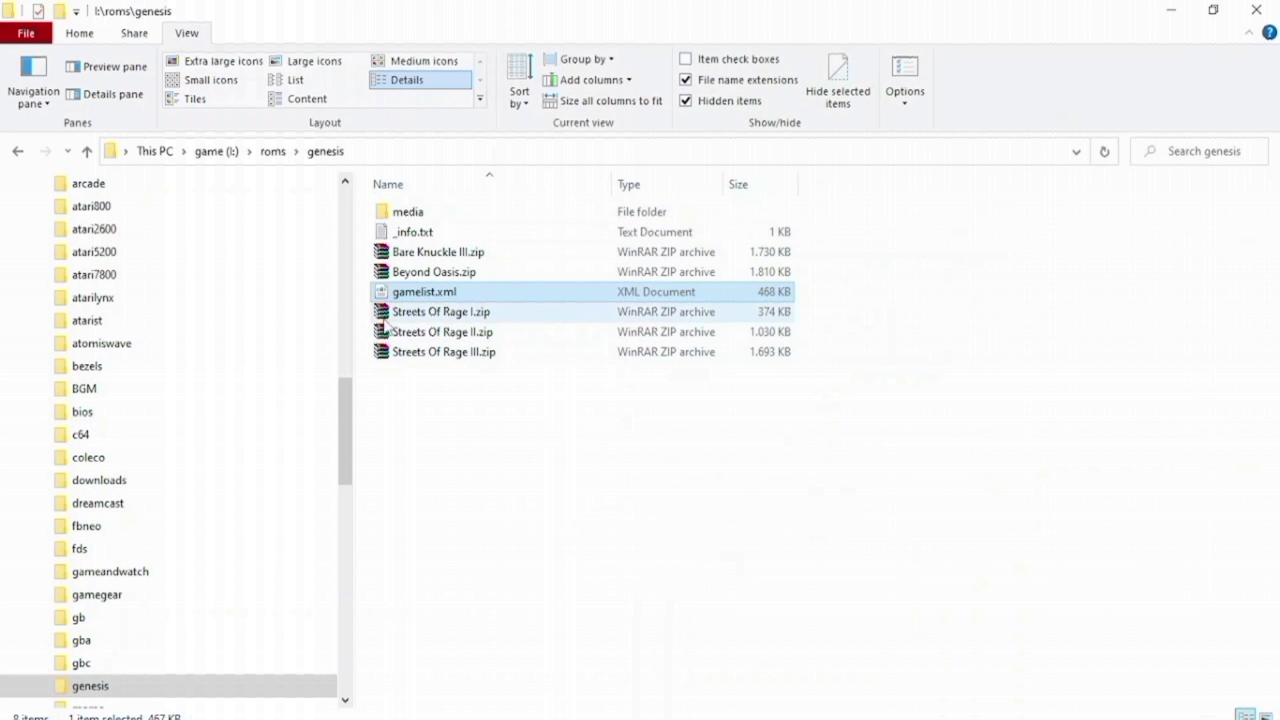
Step: Return to the roms folder and open its splash folder to view the per-system subfolders
left_click(283, 158)
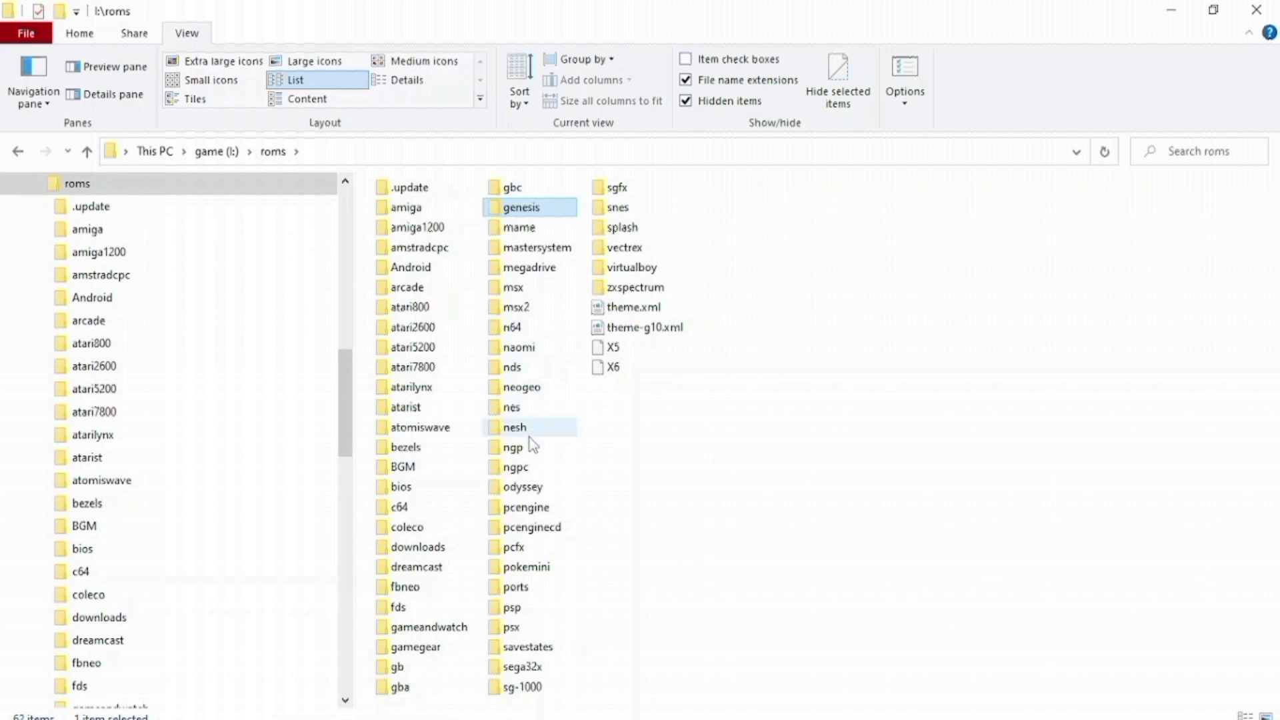
left_click(736, 254)
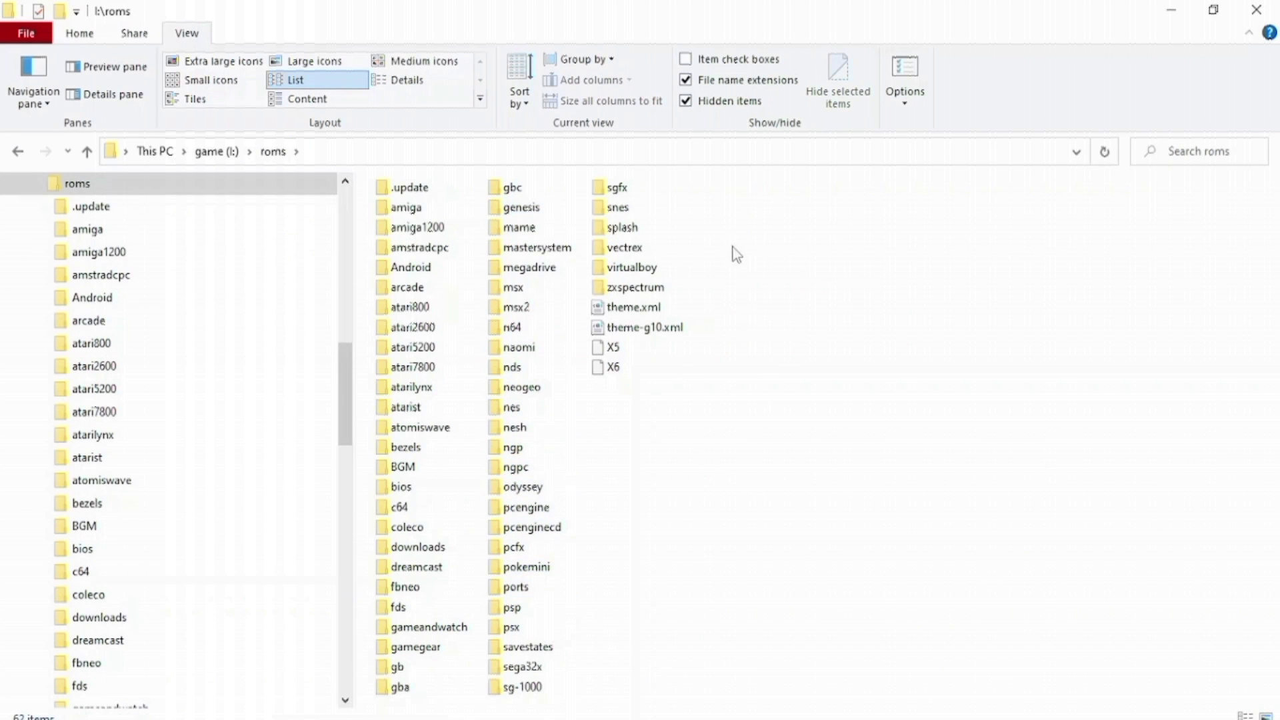
double_click(623, 227)
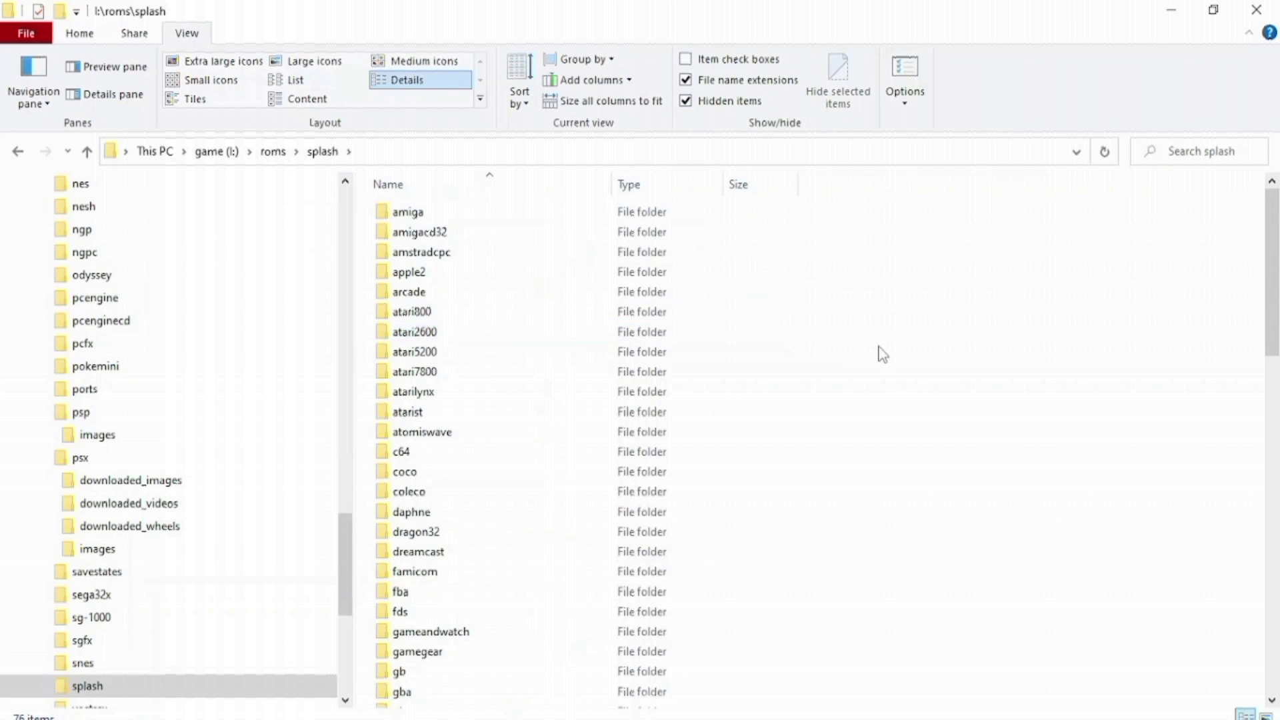
Step: Open the introvideos folder inside splash and play 3.mp4, shrinking and repositioning the video player window
scroll(611, 342, "down", 2)
scroll(611, 342, "down", 3)
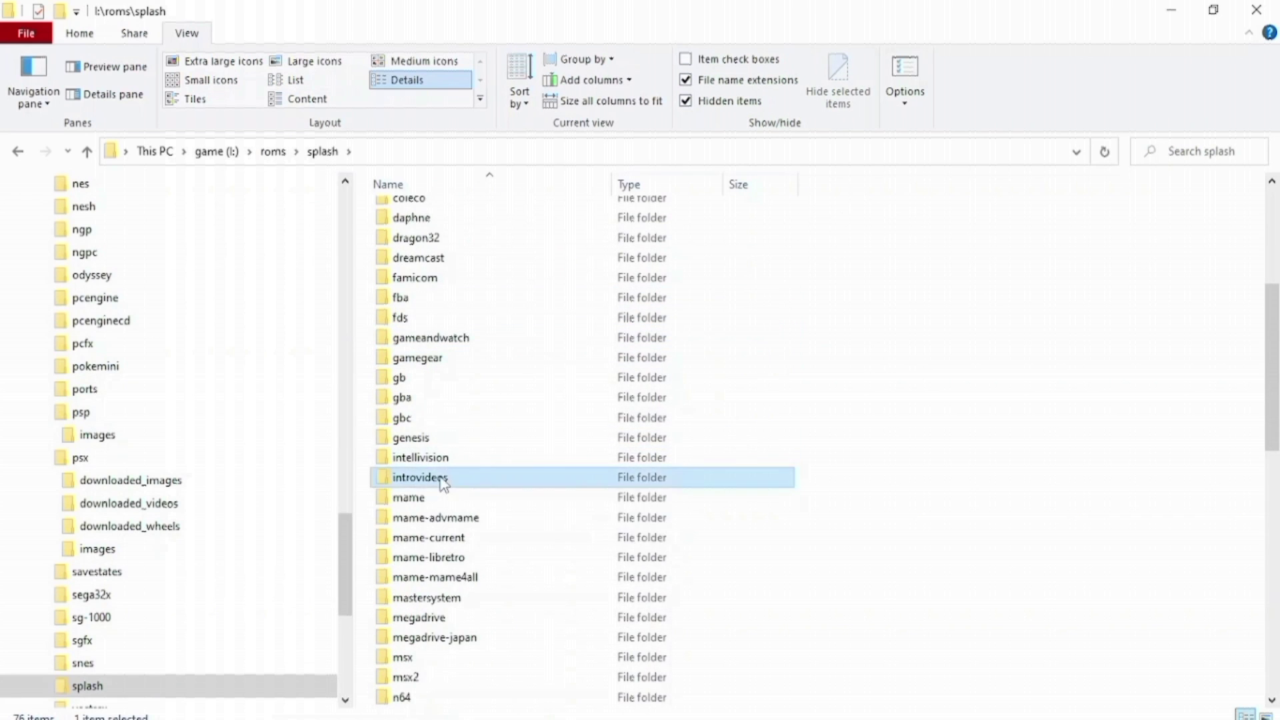
double_click(443, 480)
double_click(408, 252)
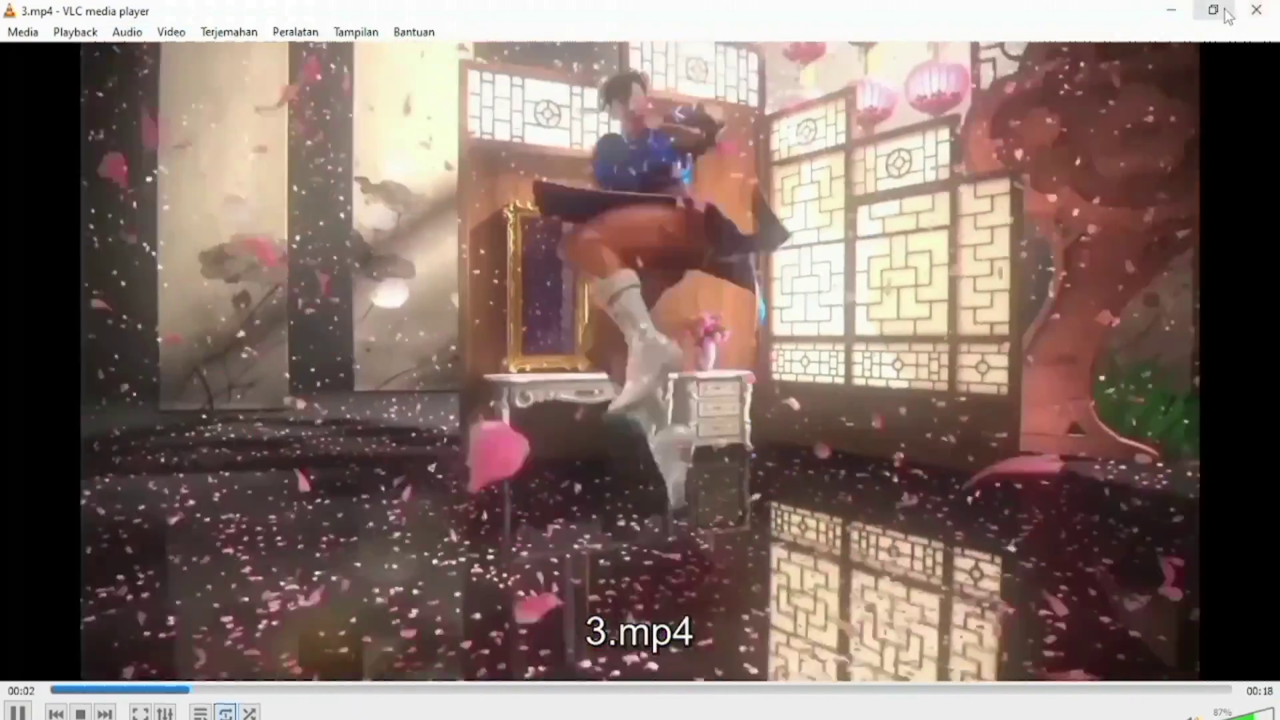
left_click(1214, 10)
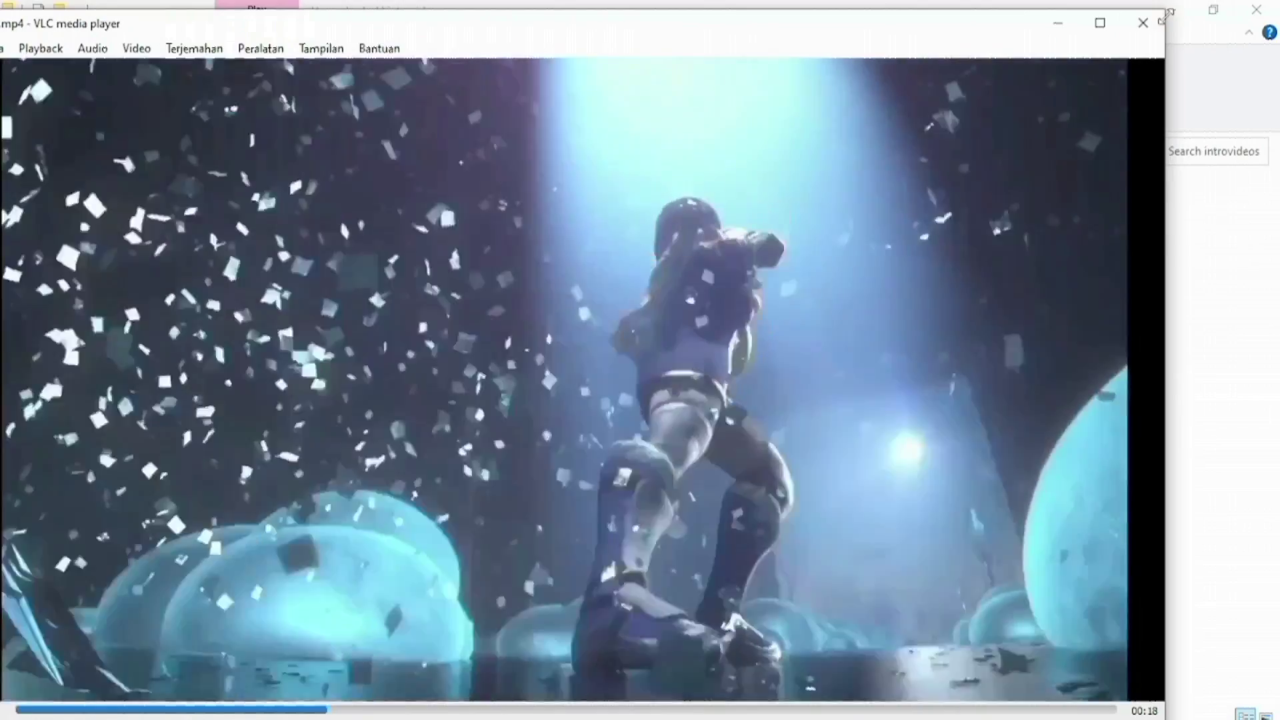
left_click_drag(1165, 10, 790, 281)
left_click_drag(539, 287, 1016, 160)
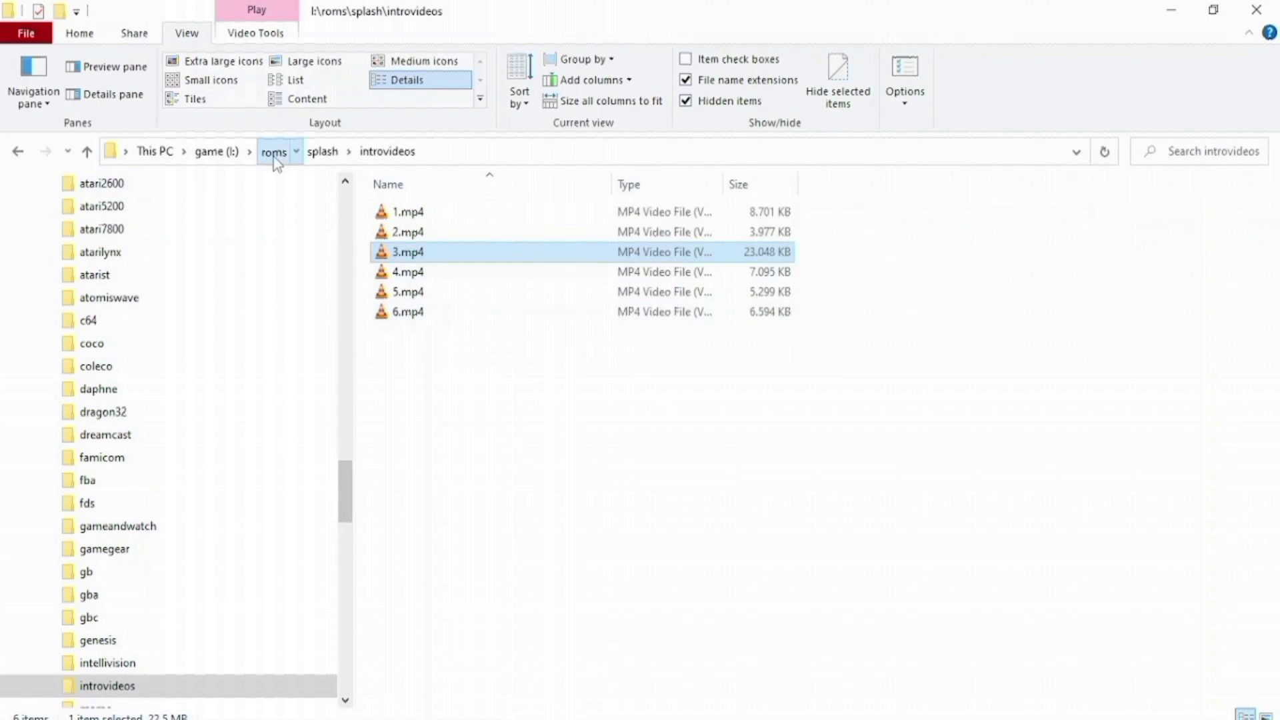
Step: Go back up through roms and the game (I:) drive to This PC and refresh the drive overview
left_click(275, 152)
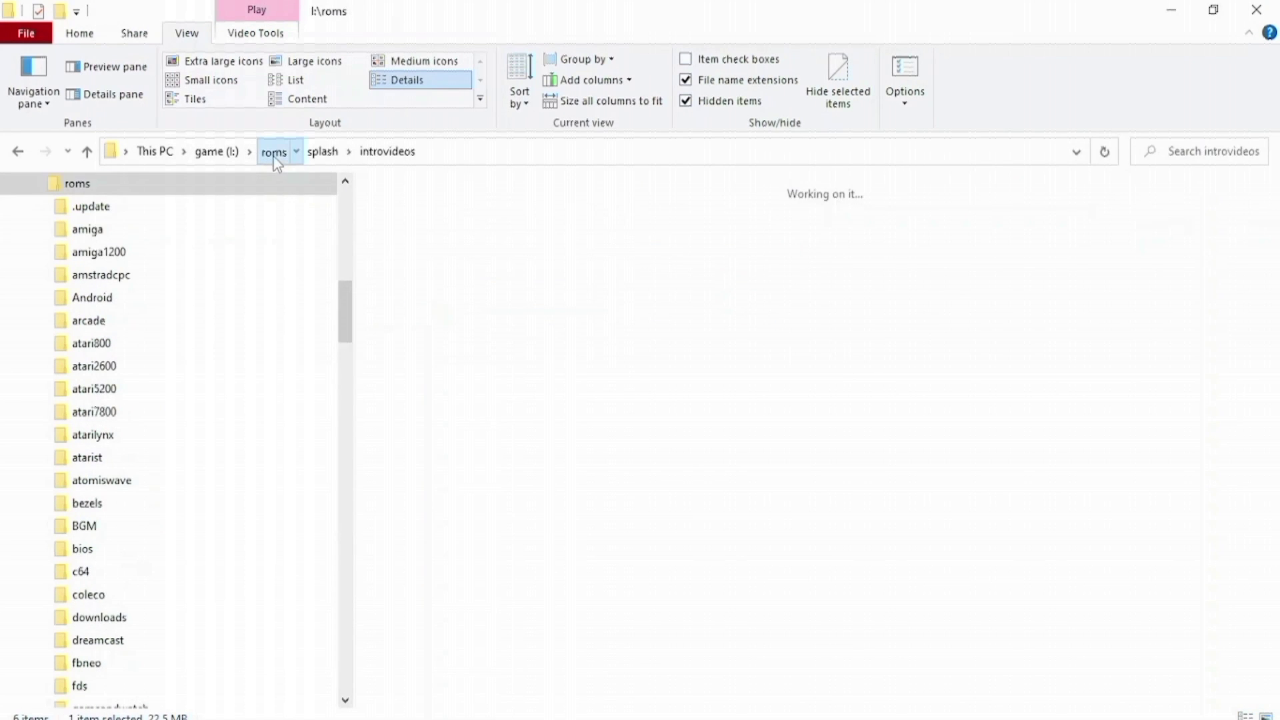
left_click(230, 153)
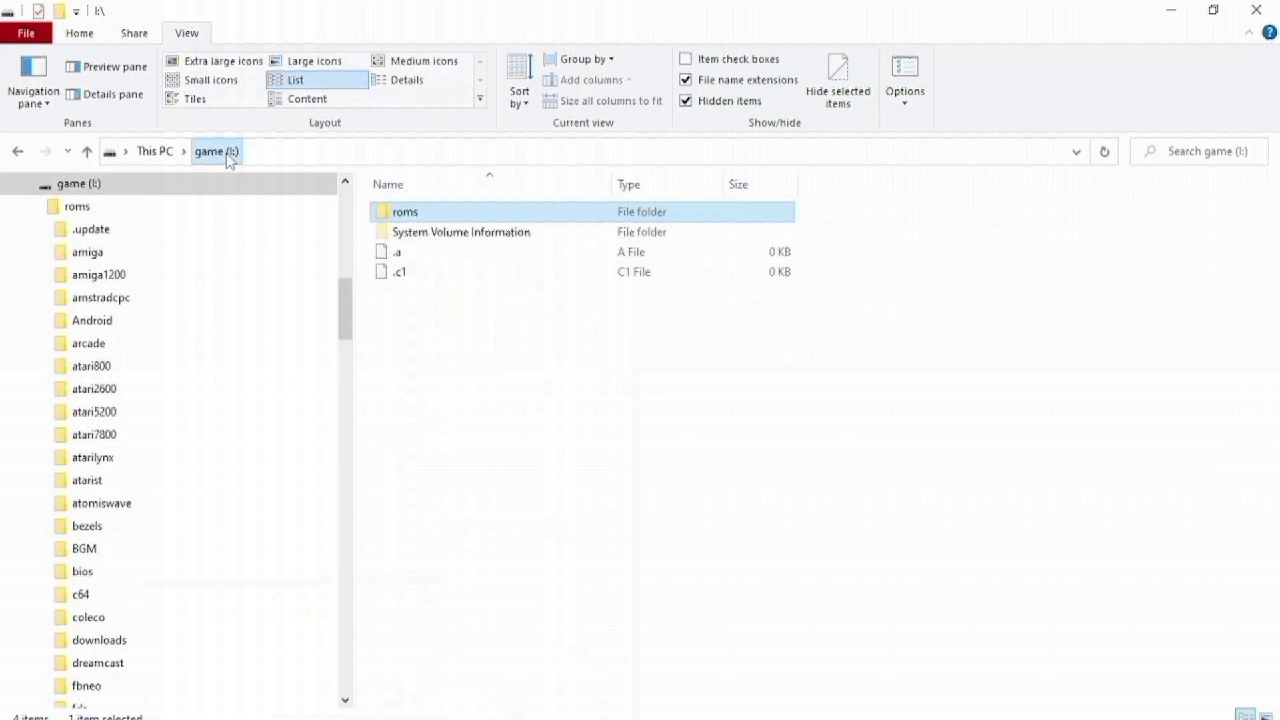
left_click(165, 153)
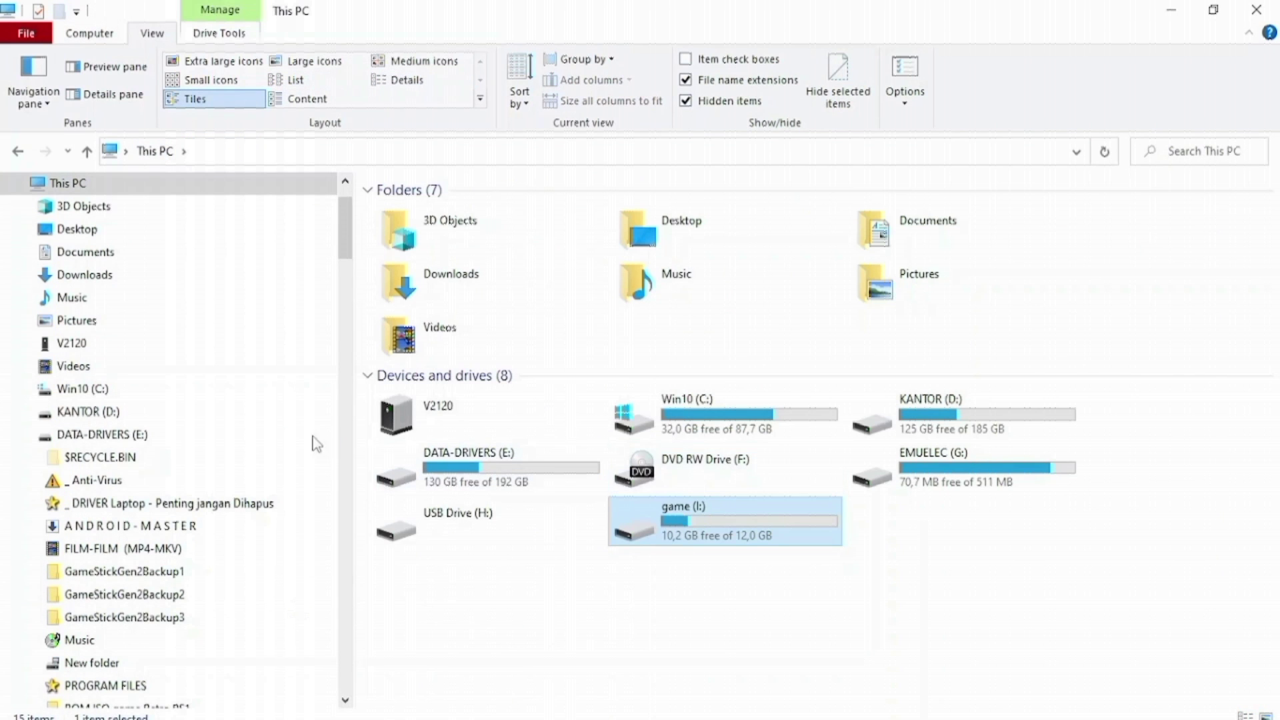
left_click(24, 436)
right_click(1214, 611)
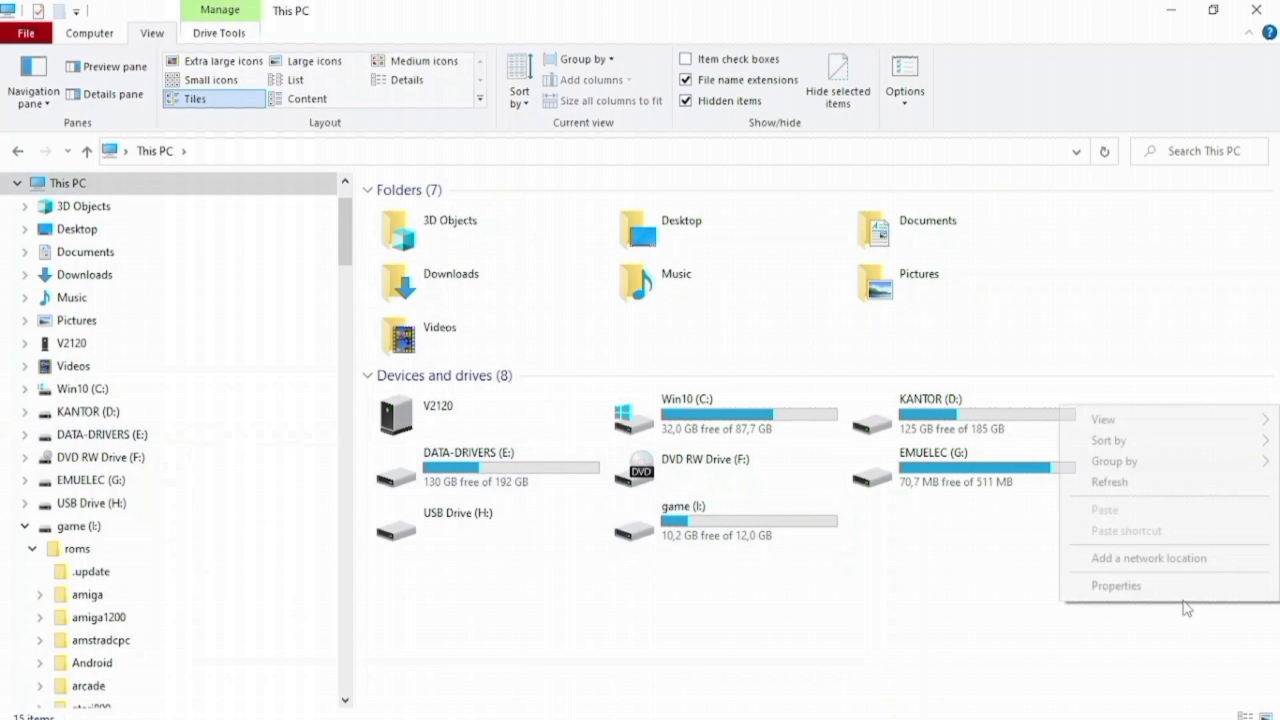
left_click(1107, 483)
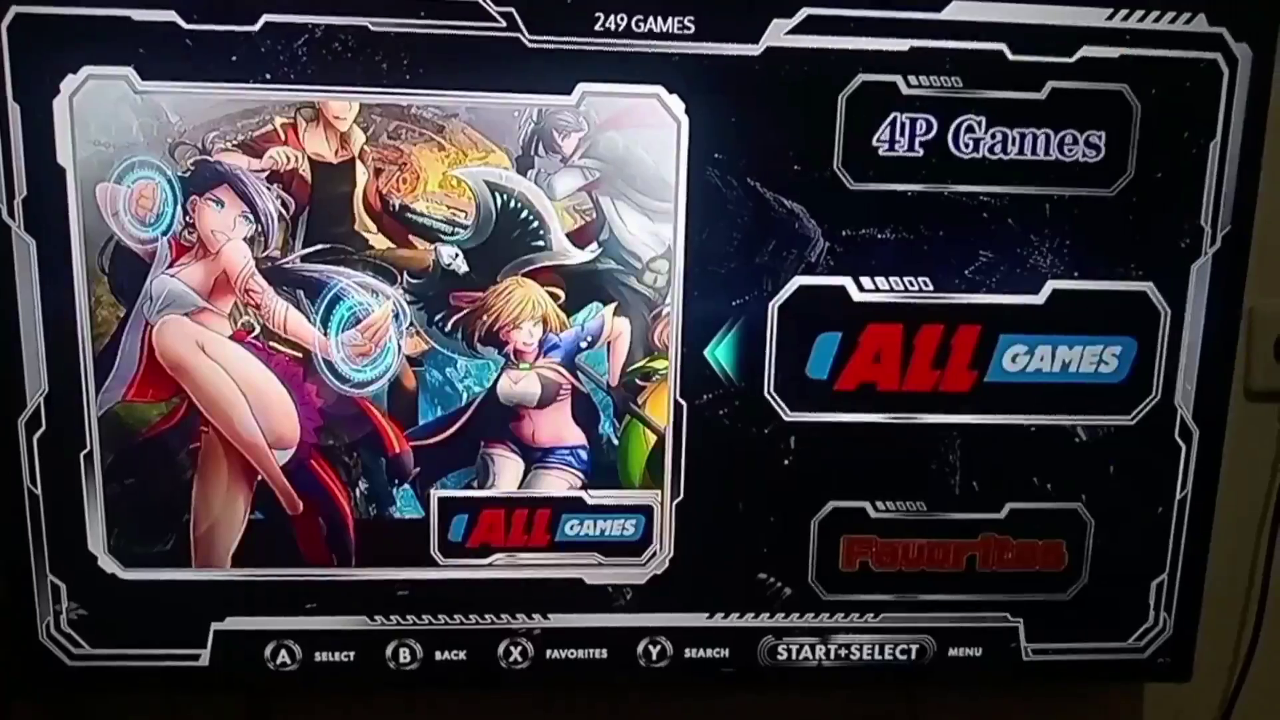
Step: In the Game Stick's TV menu, browse from All Games to Pokémon mini, view its game list and return to the system selection
key("Up")
key("Up")
key("Up")
key("Up")
key("Up")
key("Up")
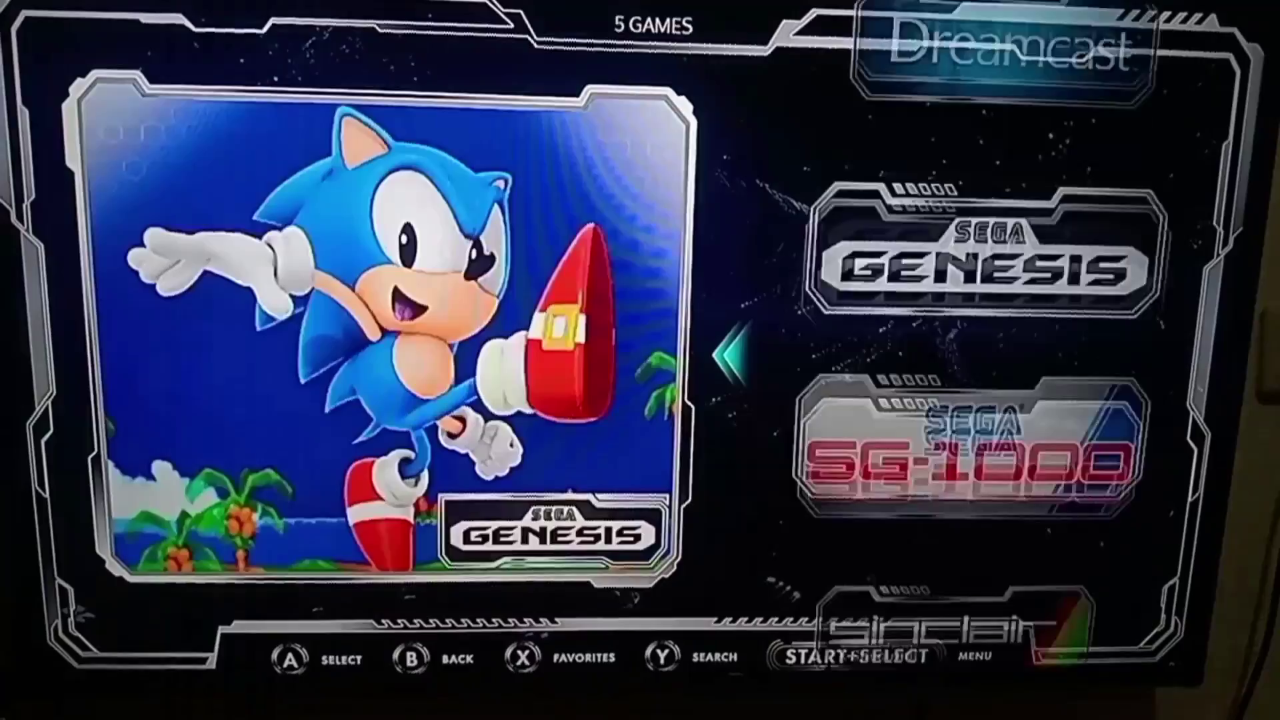
key("Up")
key("Up")
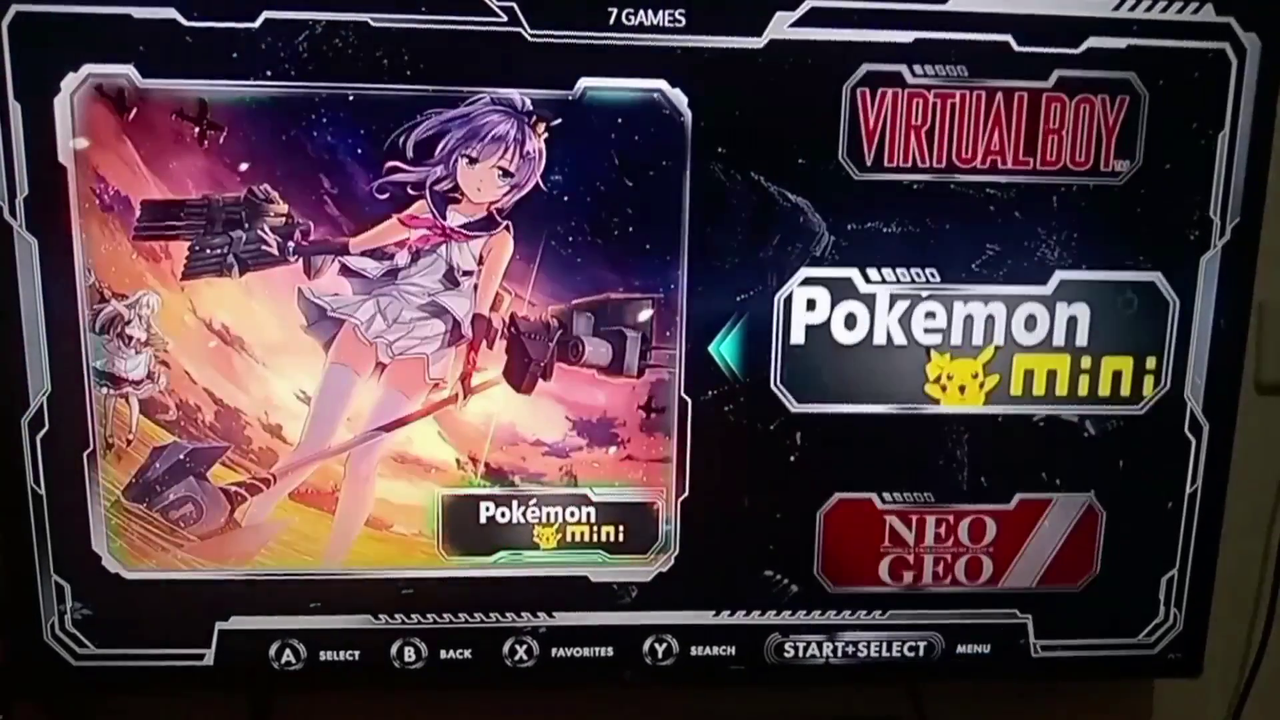
key("Return")
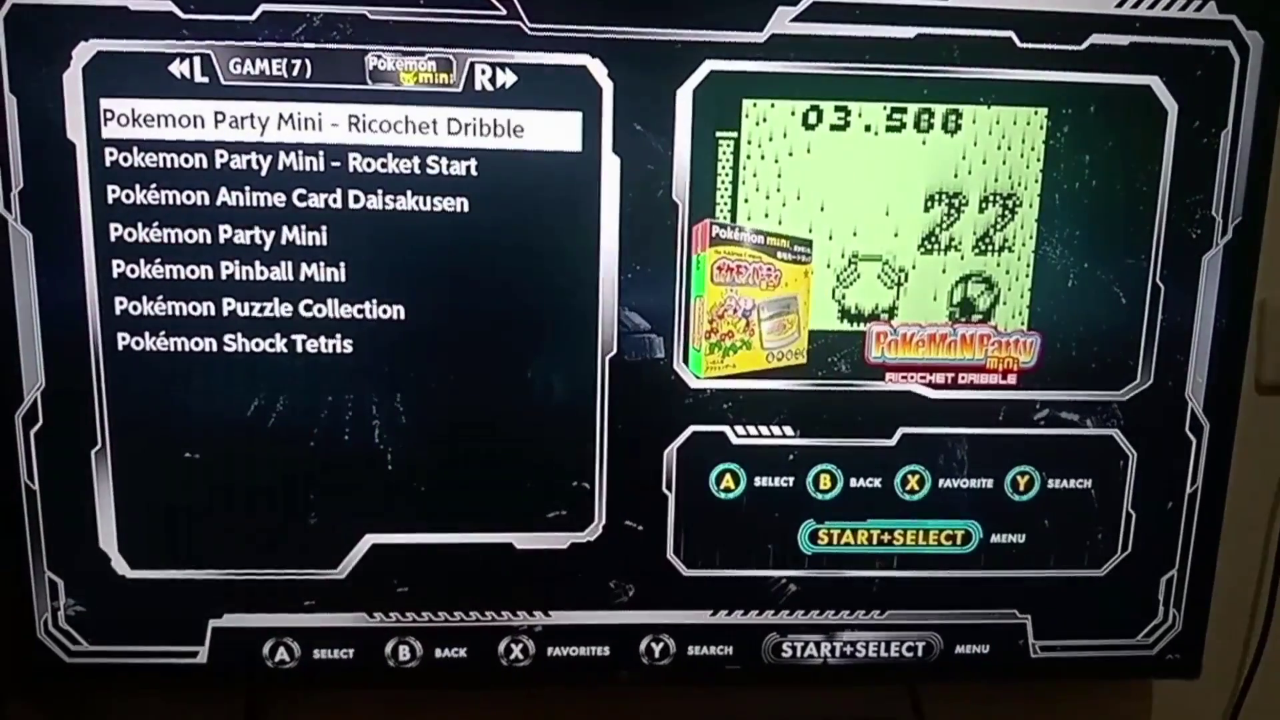
key("Escape")
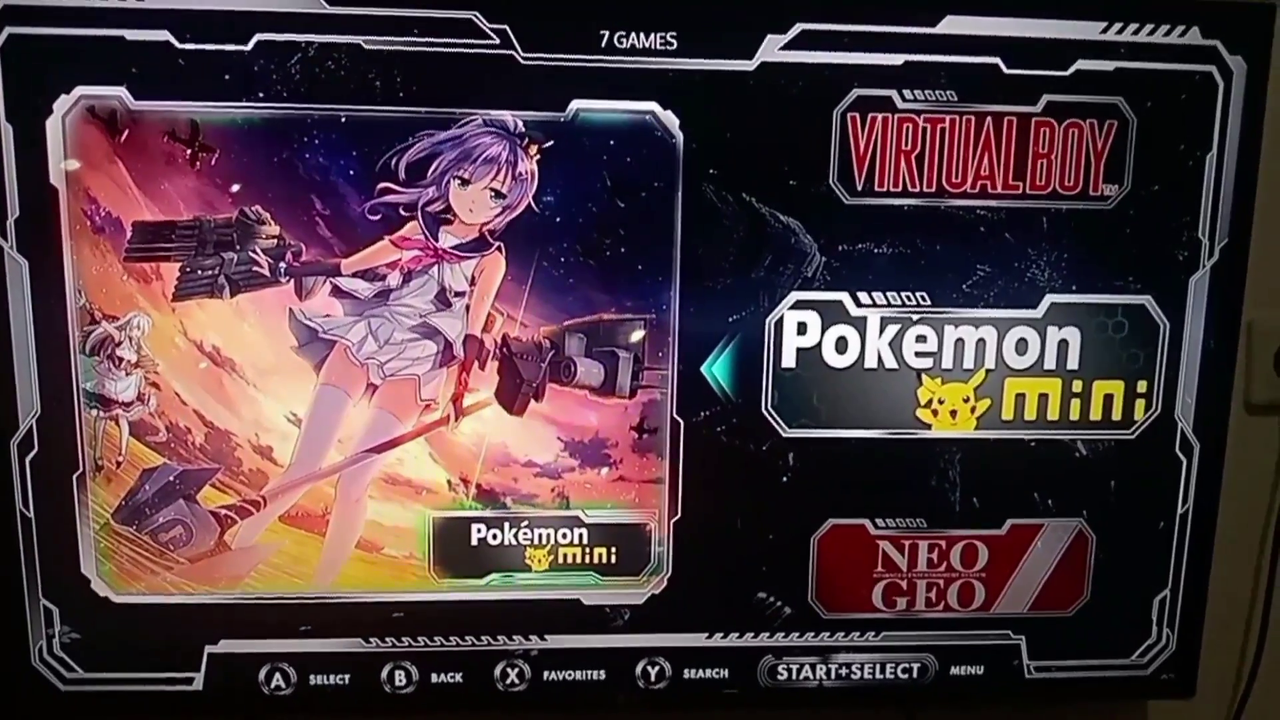
Step: Browse the systems past SuperGrafx to PC Engine, view its game list and return to the system selection
key("Up")
key("Up")
key("Up")
key("Up")
key("Up")
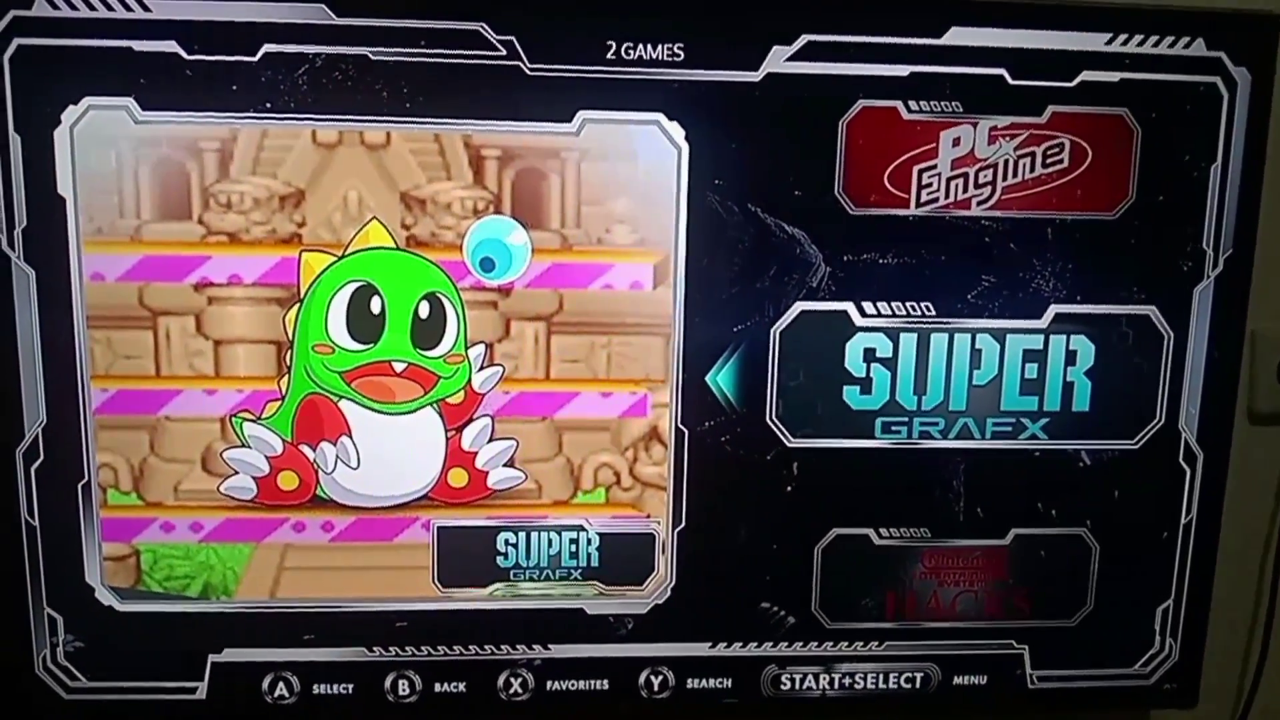
key("Up")
key("Up")
key("Down")
key("Return")
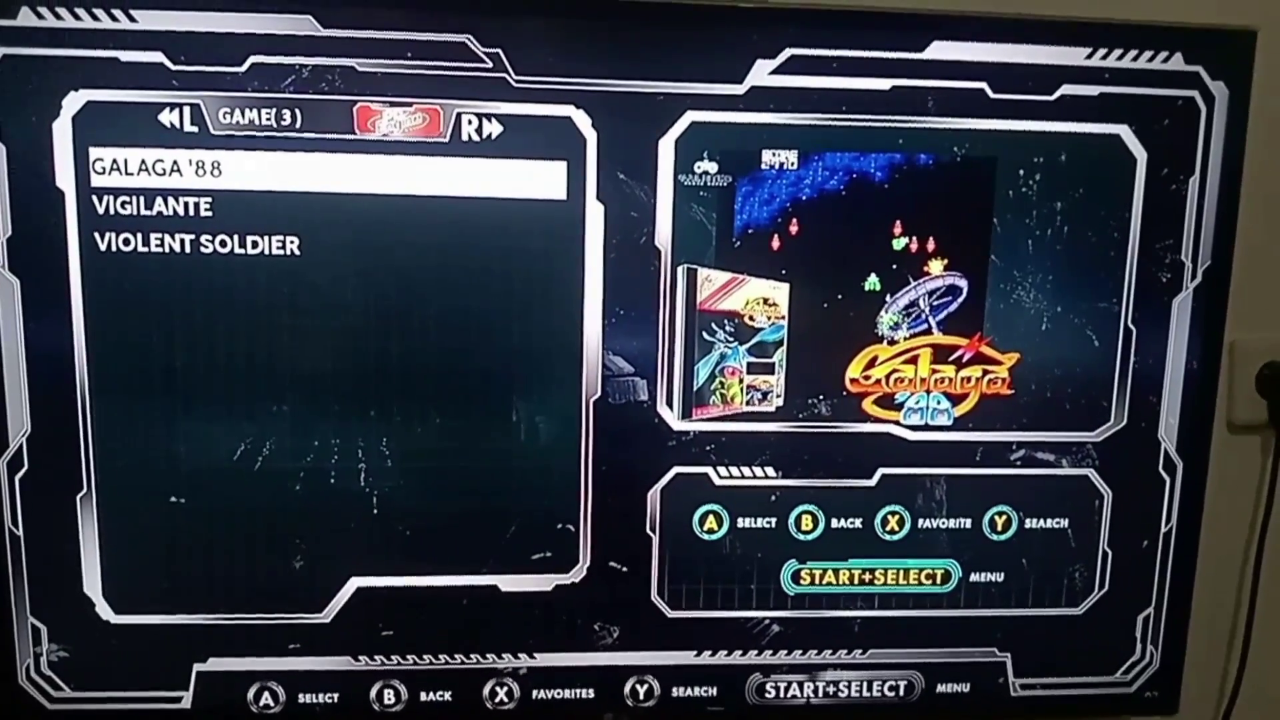
key("Escape")
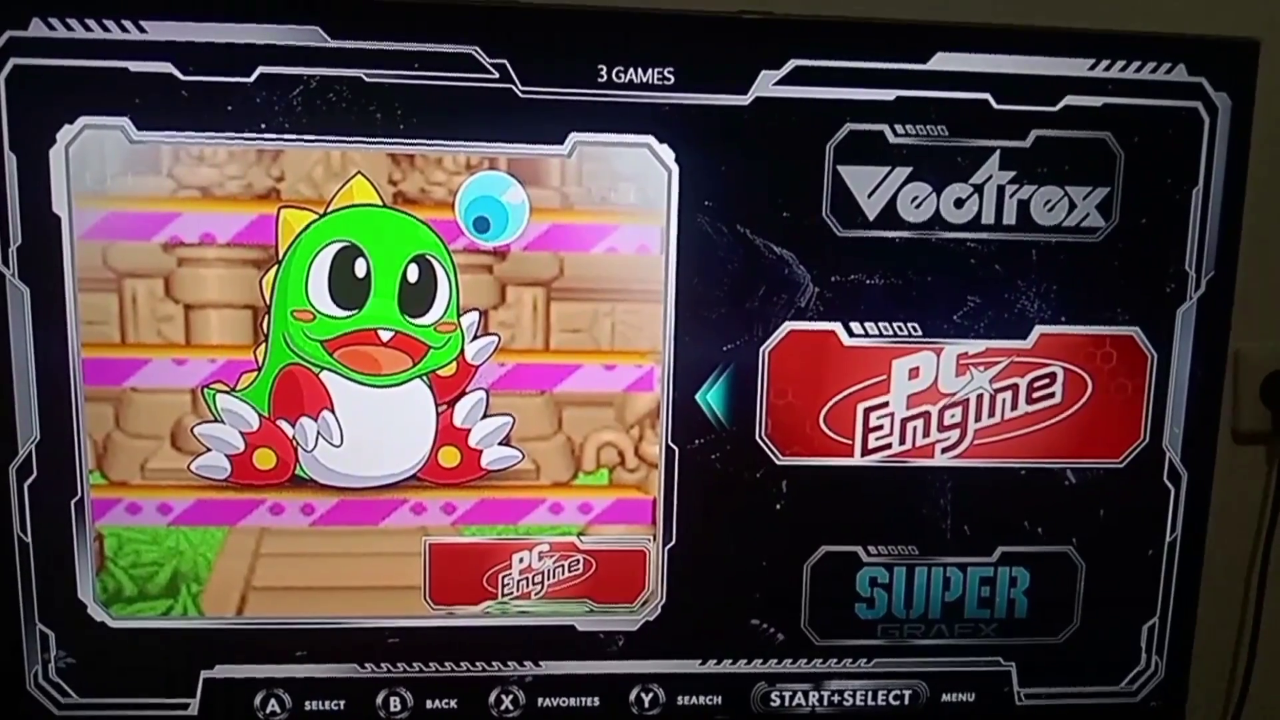
Step: Browse the systems through Odyssey 2, MSX2, Nintendo Entertainment System and Super Nintendo to PlayStation and open its game list
key("Down")
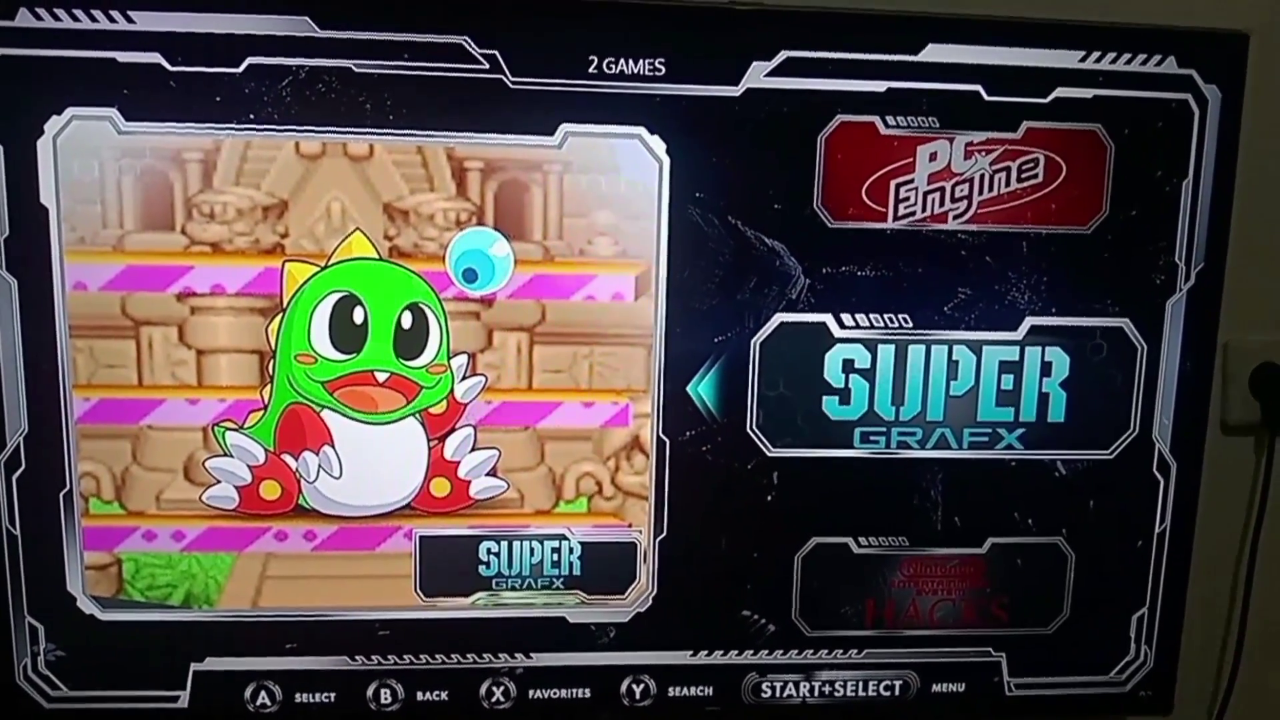
key("Up")
key("Up")
key("Up")
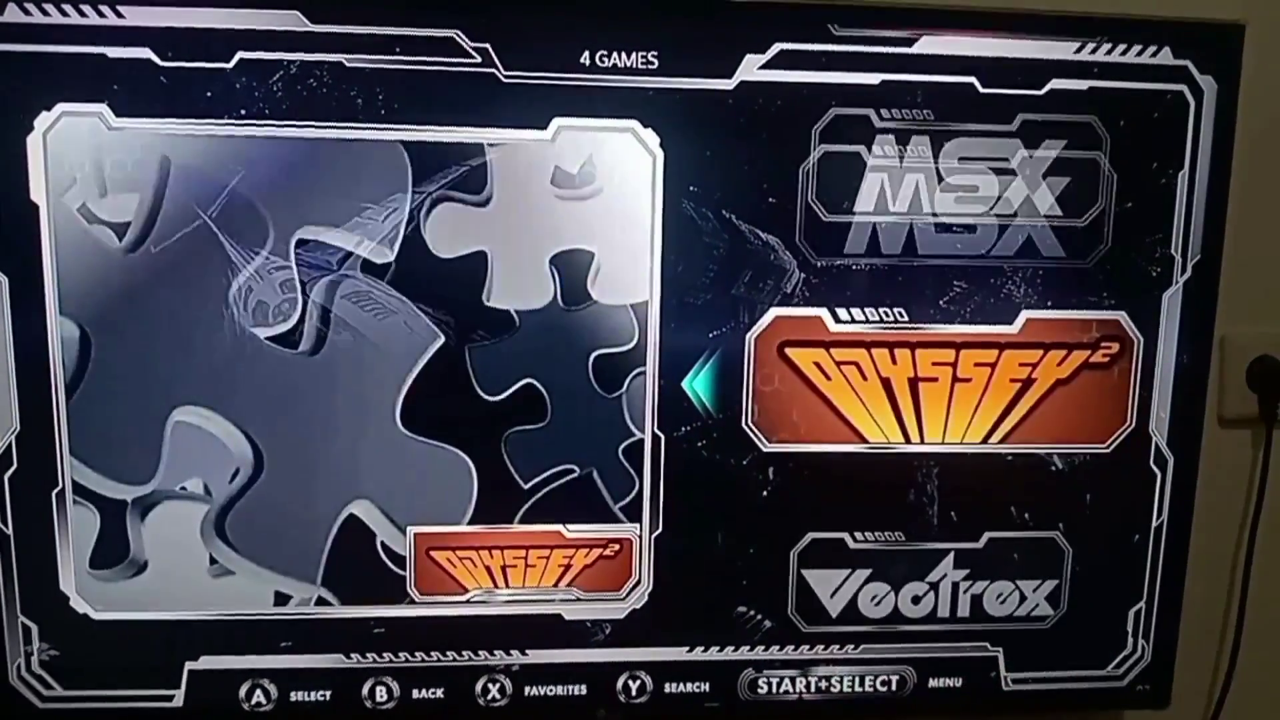
key("Up")
key("Up")
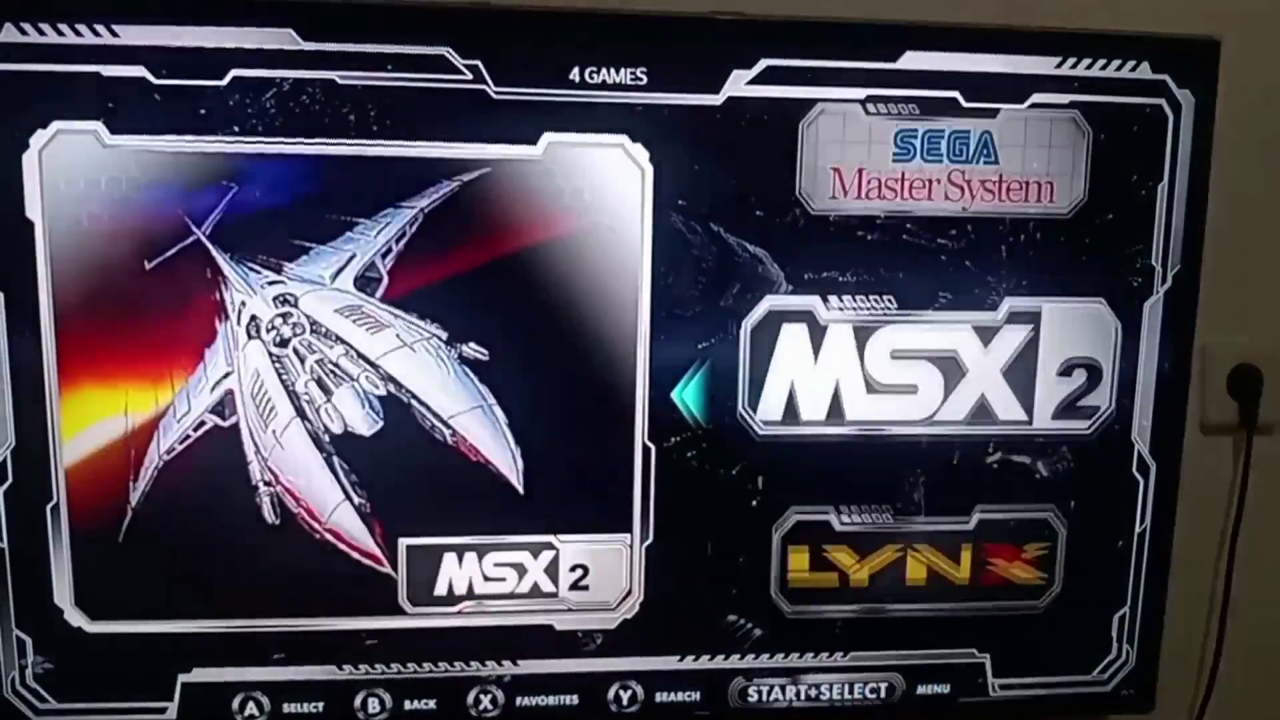
key("Up")
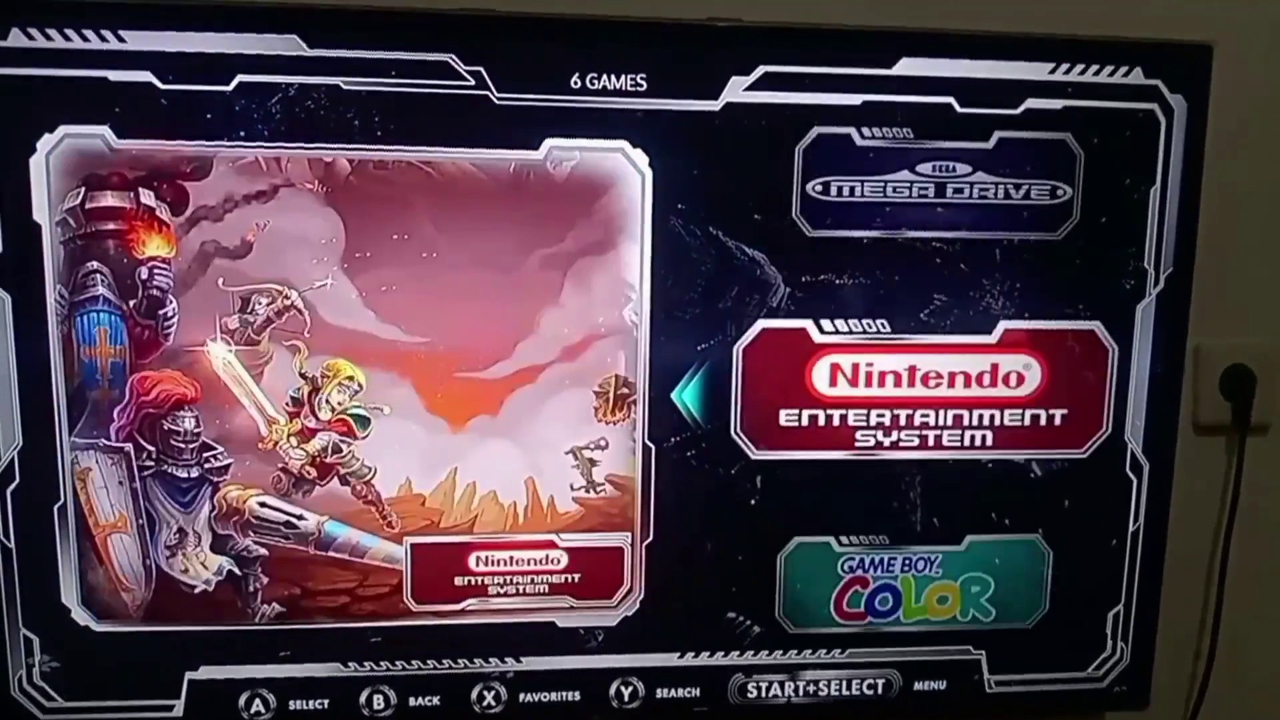
key("Up")
key("Up")
key("Up")
key("Up")
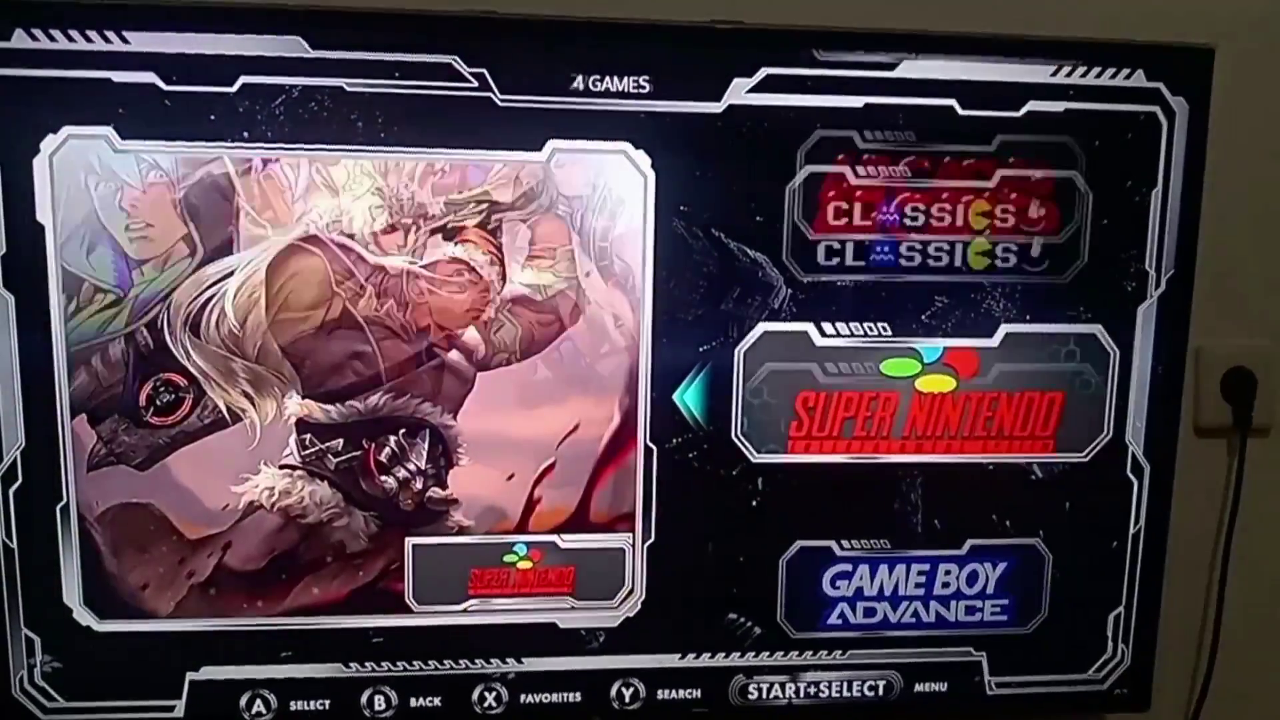
key("Return")
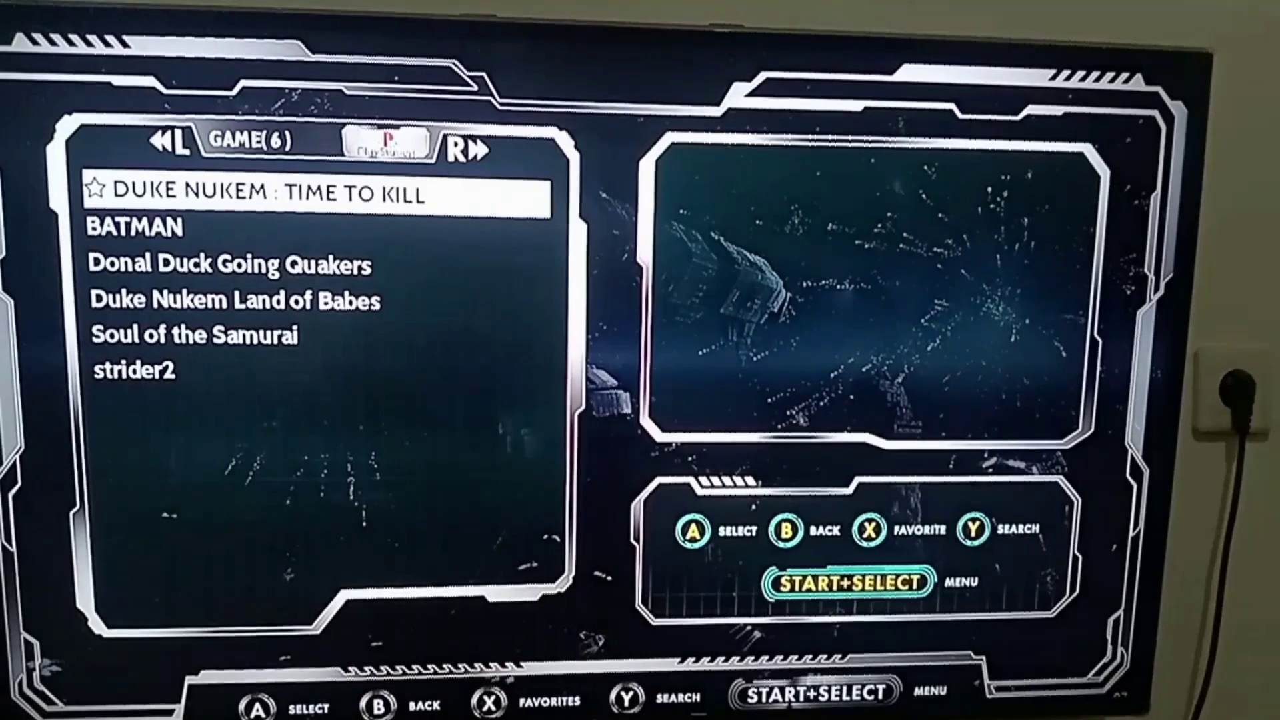